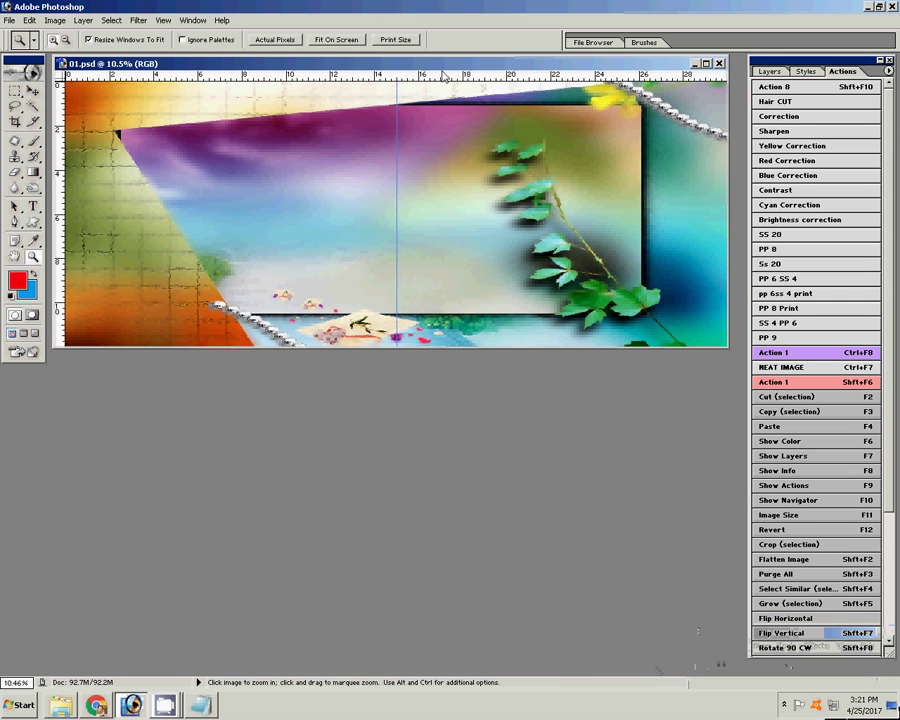
In Explorer, go back to KARIZMA SCENERY and browse the THEAM - R121 folder
{"action": "left_click", "coordinate": [60, 705]}
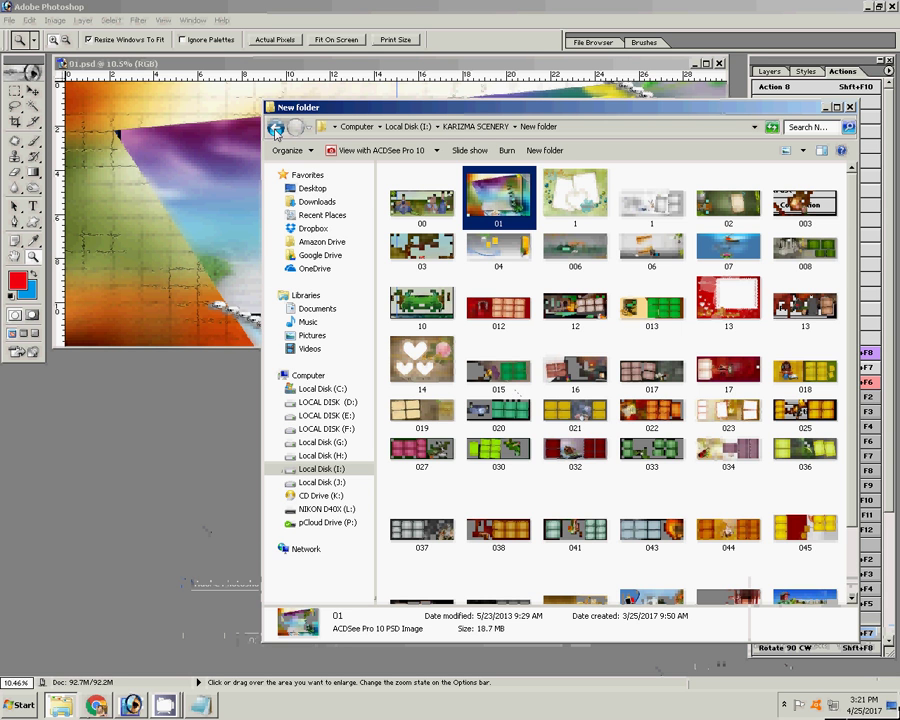
{"action": "left_click", "coordinate": [275, 128]}
{"action": "left_click", "coordinate": [517, 203]}
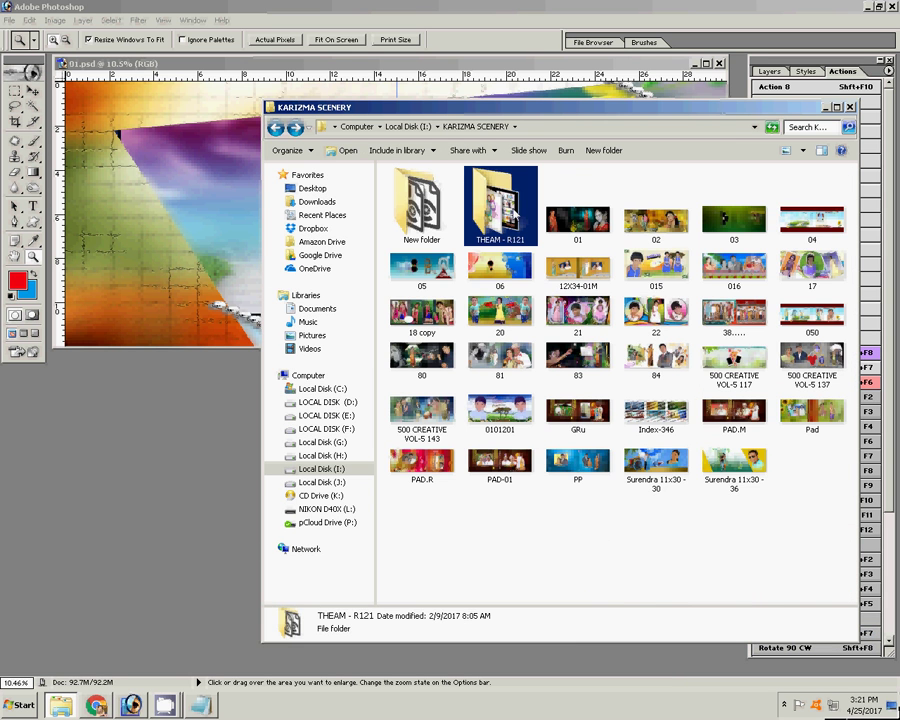
{"action": "double_click", "coordinate": [517, 203]}
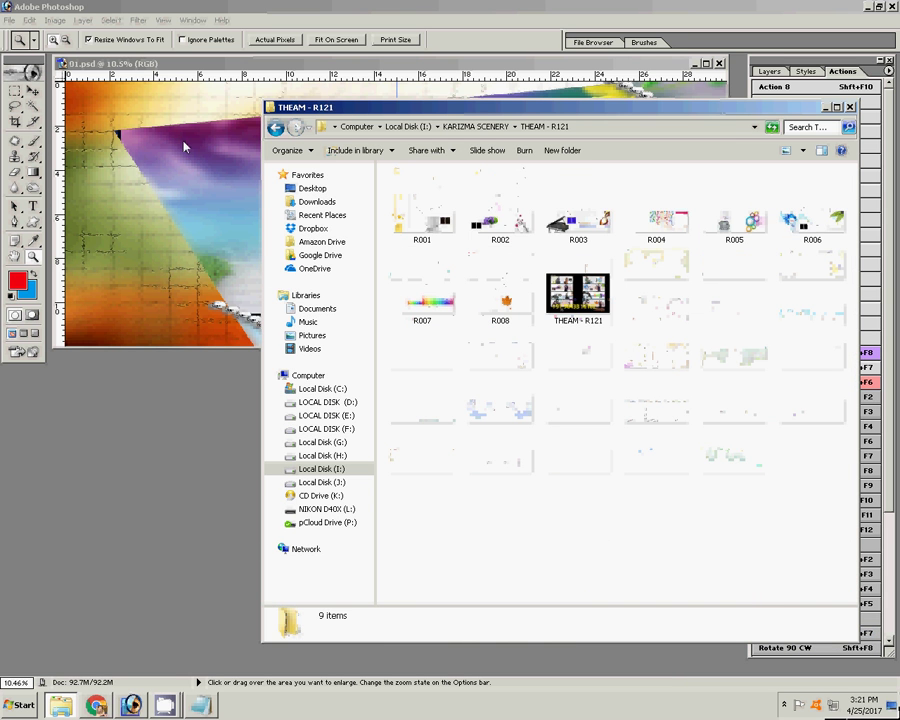
Browse to Local Disk (J:) > scenery images > FRems and select the 001 frames file
{"action": "left_click", "coordinate": [270, 132]}
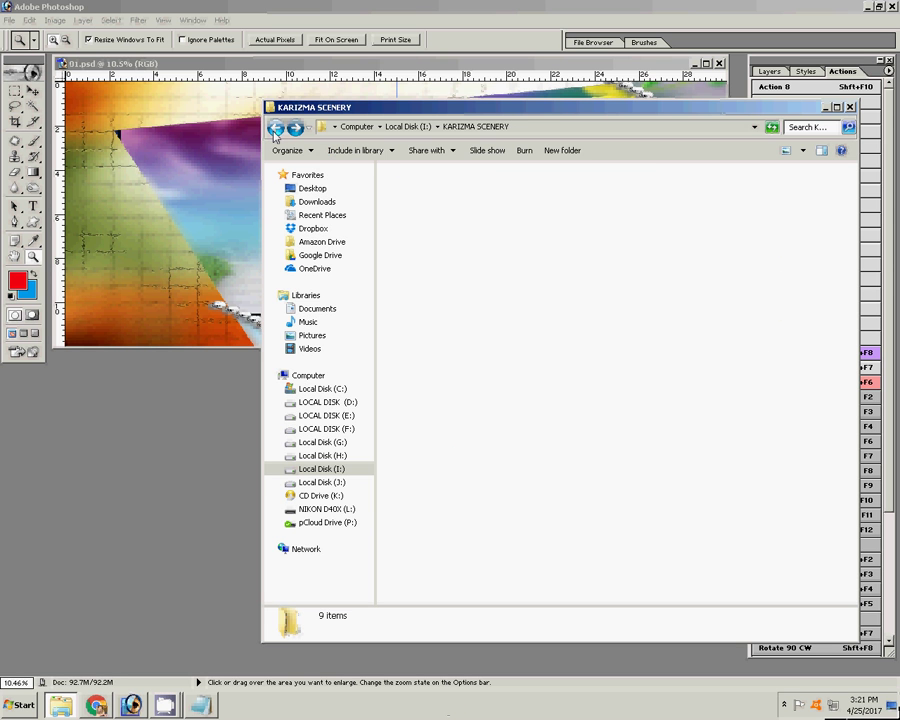
{"action": "left_click", "coordinate": [275, 130]}
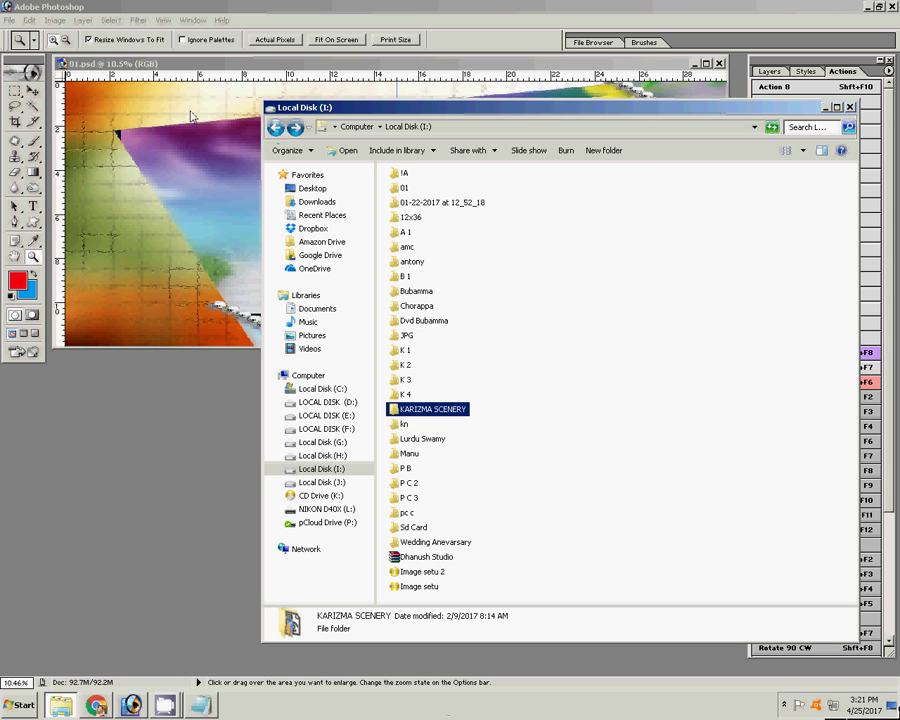
{"action": "left_click", "coordinate": [322, 482]}
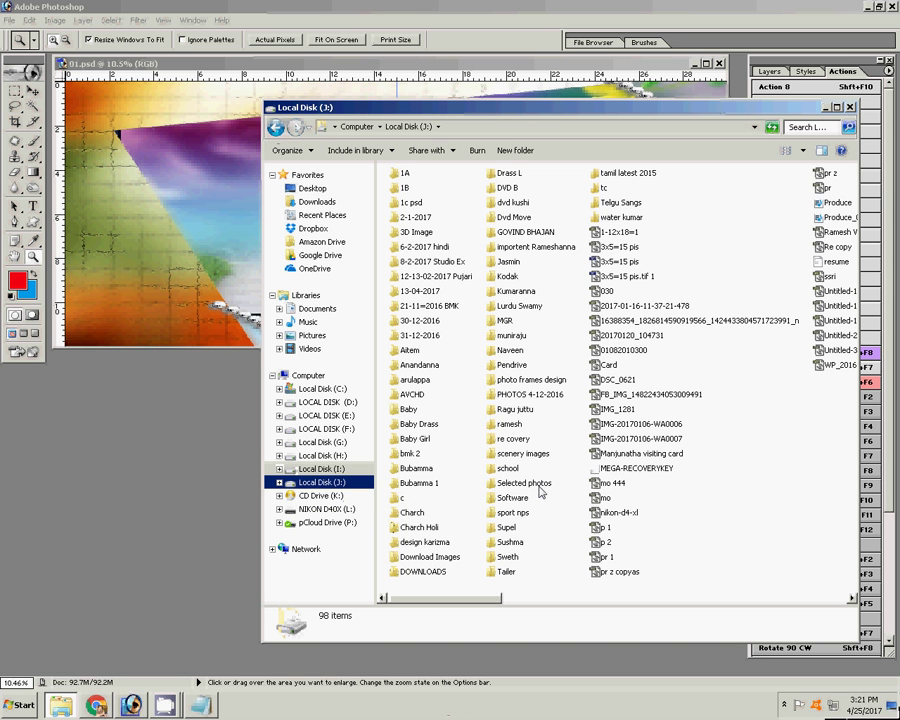
{"action": "double_click", "coordinate": [530, 454]}
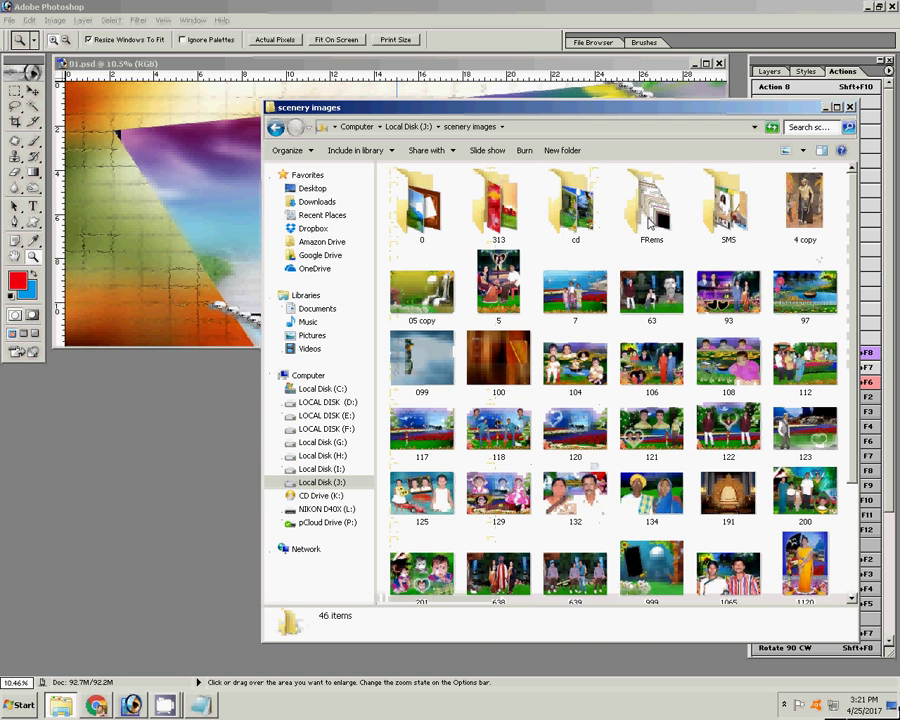
{"action": "double_click", "coordinate": [650, 200]}
{"action": "left_click", "coordinate": [435, 213]}
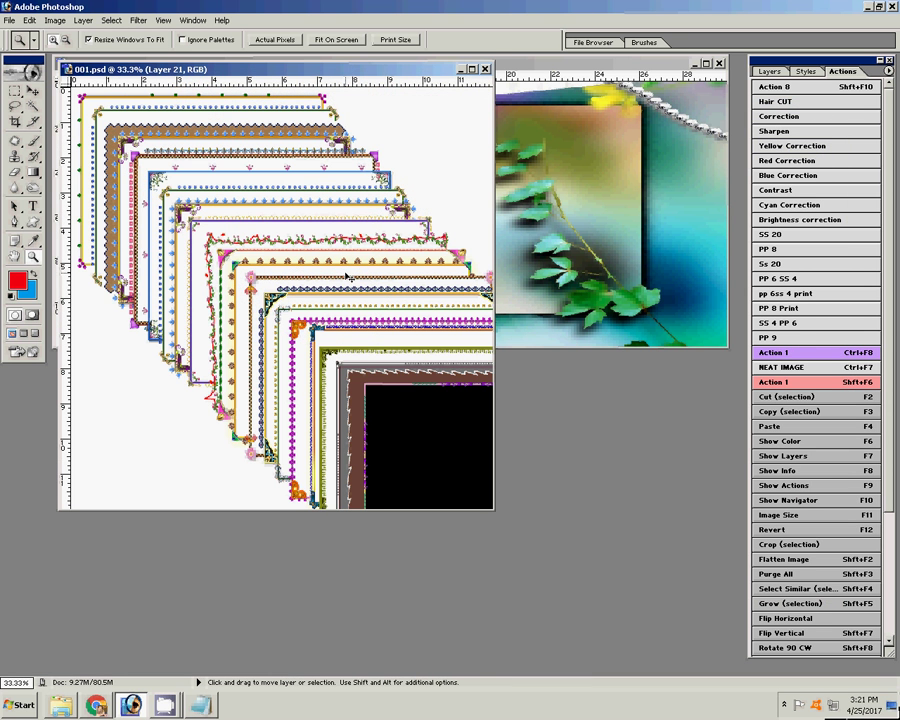
Create a 7 × 4 inch document, then discard it and return to Photoshop
{"action": "key", "text": "ctrl+n"}
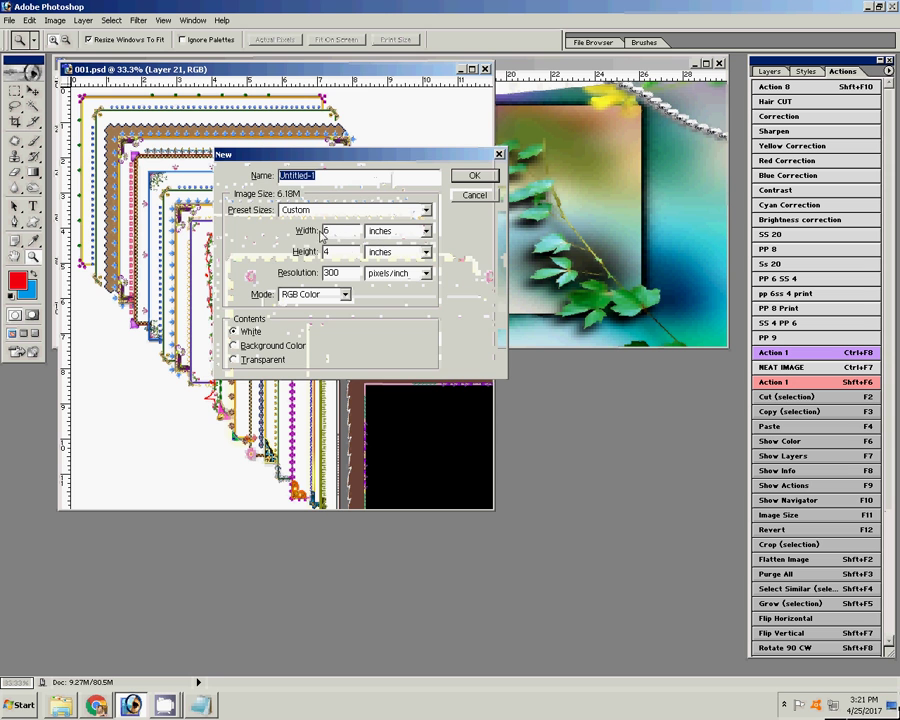
{"action": "double_click", "coordinate": [326, 231]}
{"action": "type", "text": "7"}
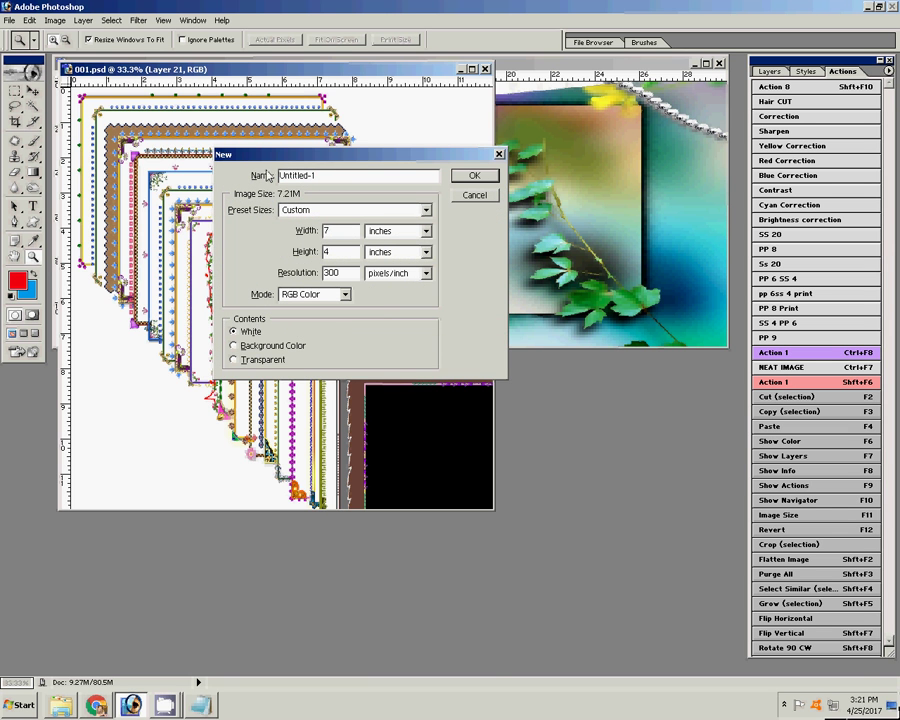
{"action": "left_click", "coordinate": [480, 176]}
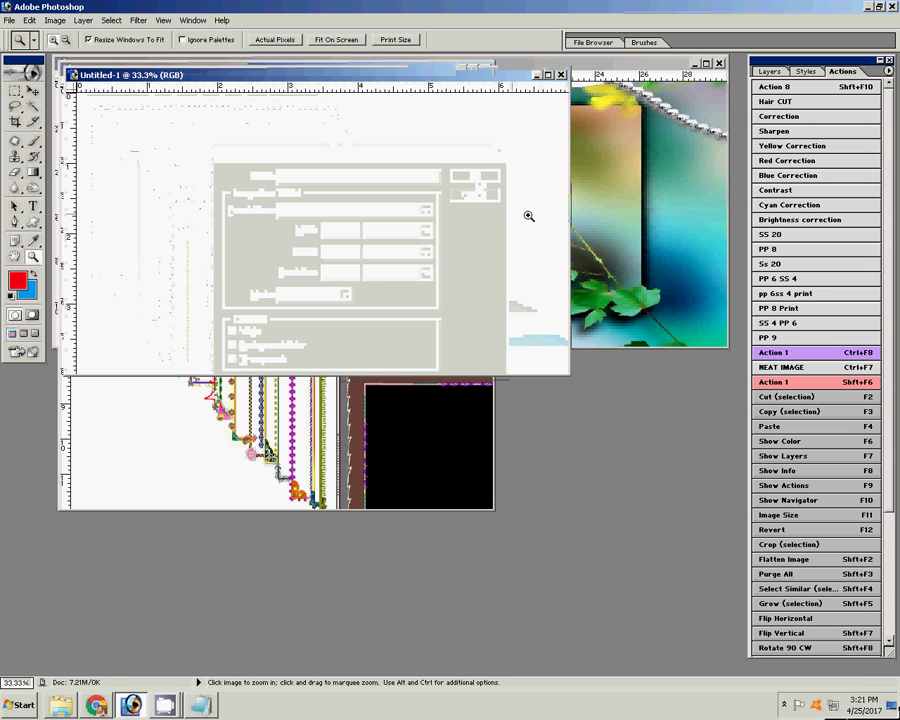
{"action": "left_click", "coordinate": [561, 74]}
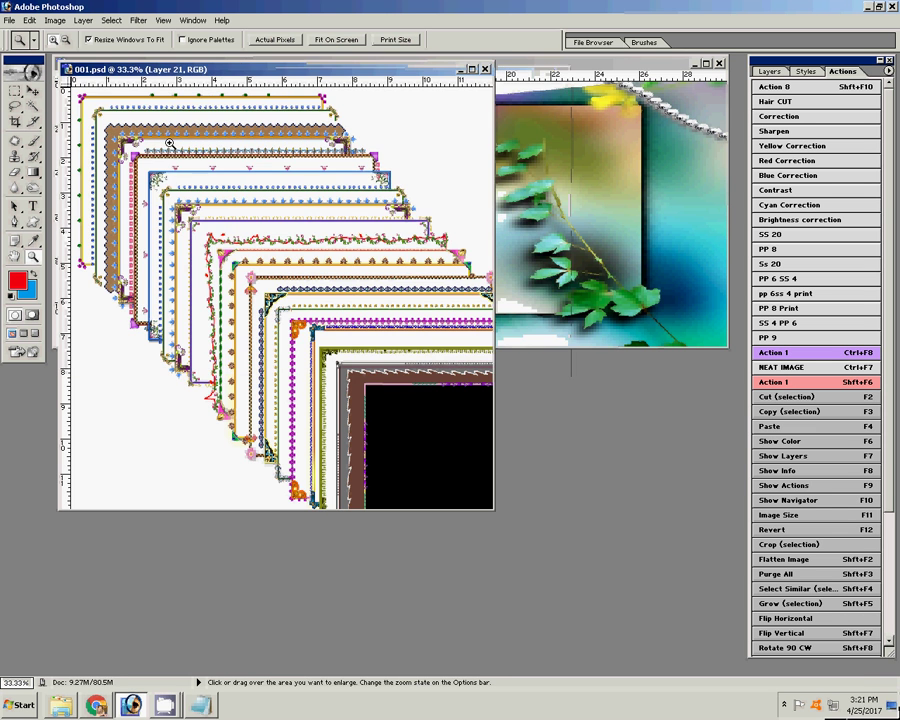
{"action": "left_click", "coordinate": [60, 705]}
{"action": "left_click", "coordinate": [163, 618]}
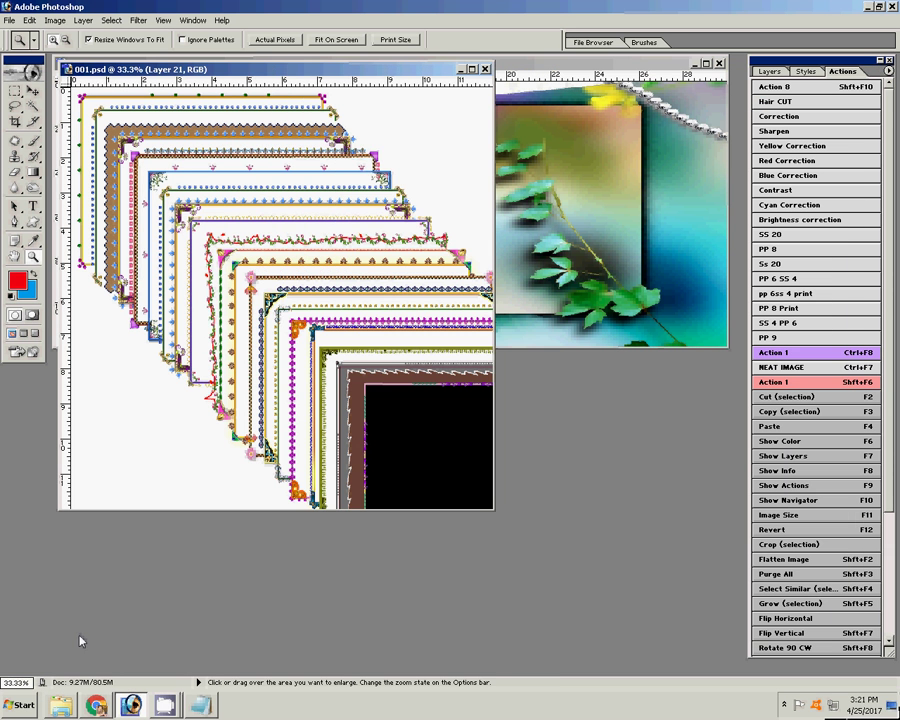
Create a new white 6 × 4 inch, 300 ppi document, Untitled-1
{"action": "key", "text": "ctrl+n"}
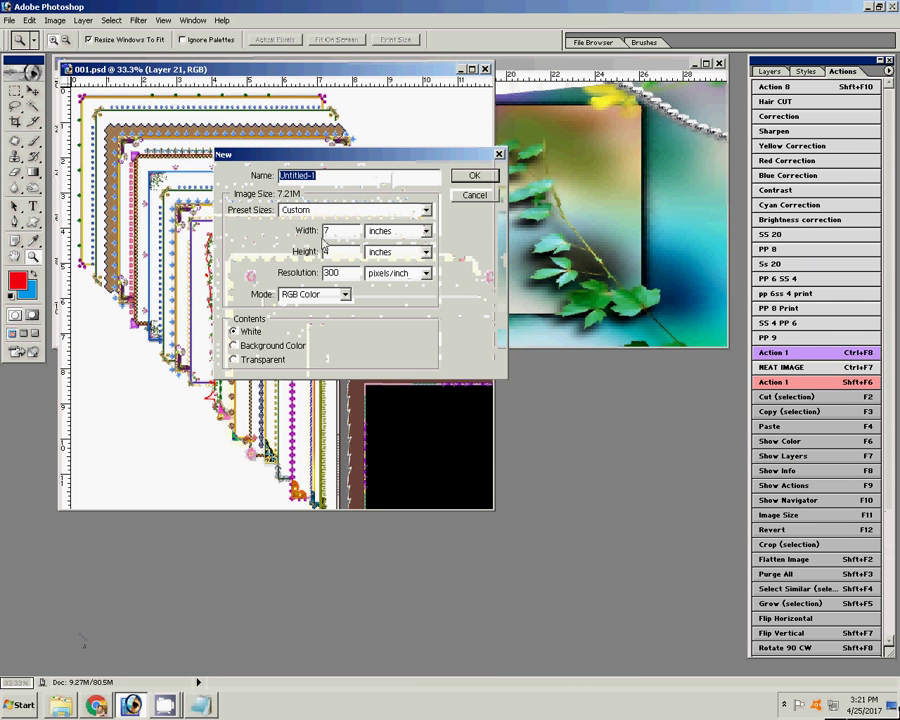
{"action": "double_click", "coordinate": [332, 230]}
{"action": "type", "text": "6"}
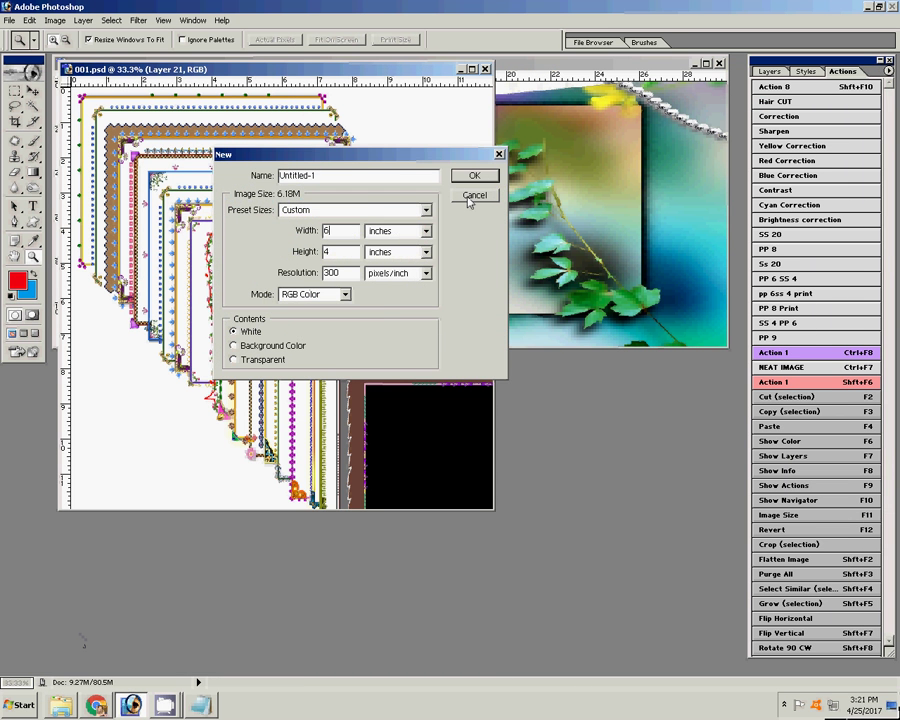
{"action": "left_click", "coordinate": [474, 176]}
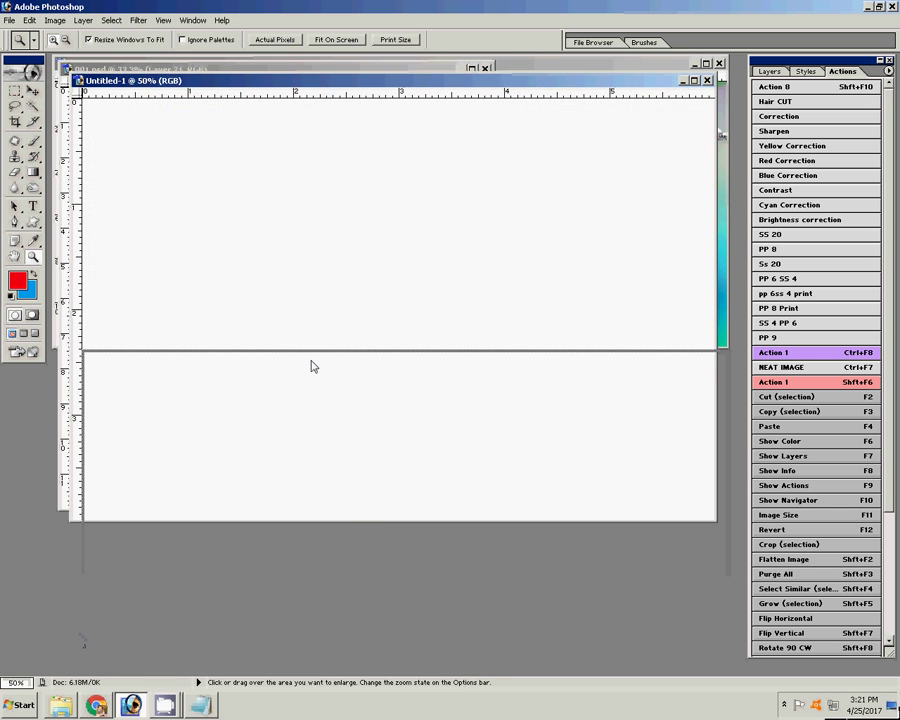
{"action": "key", "text": "ctrl+Tab"}
Move the blue-dotted green frame into Untitled-1 and scale it to fill the 6 × 4 inch page
{"action": "key", "text": "v"}
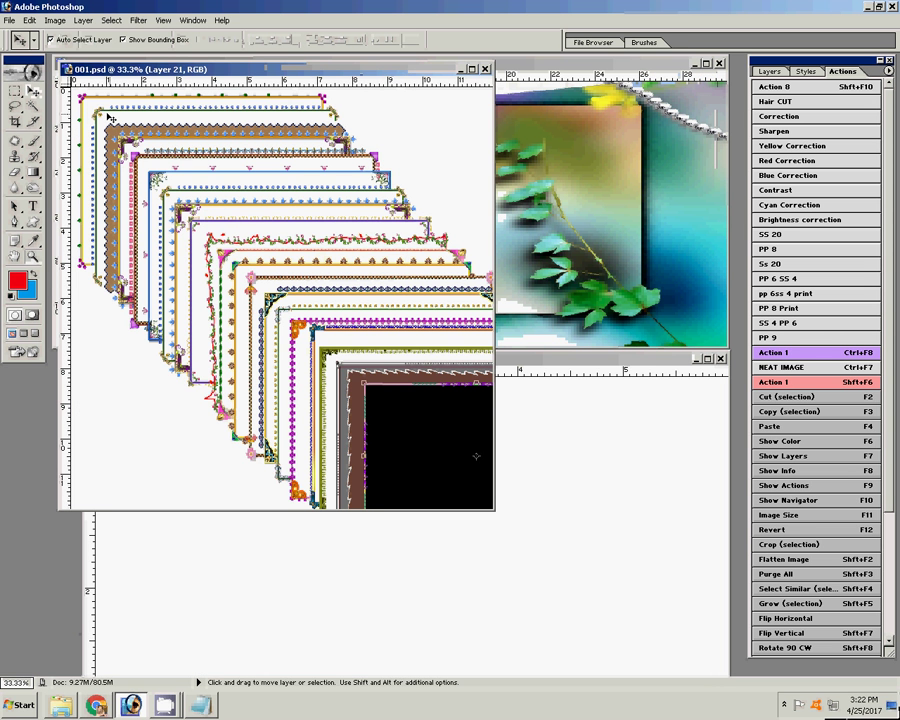
{"action": "left_click_drag", "start_coordinate": [110, 117], "coordinate": [474, 568]}
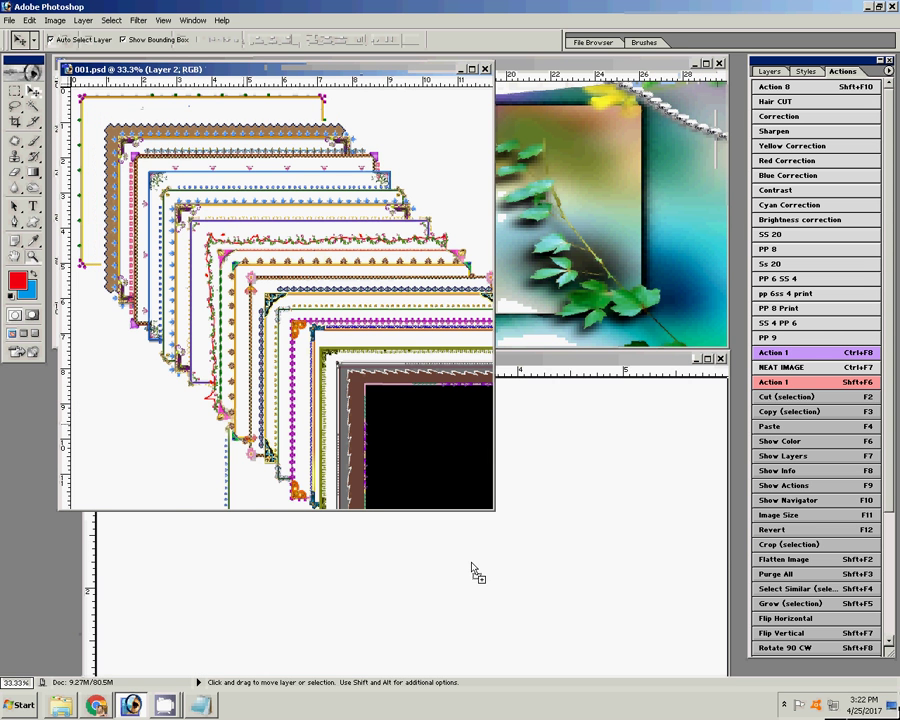
{"action": "key", "text": "ctrl+0"}
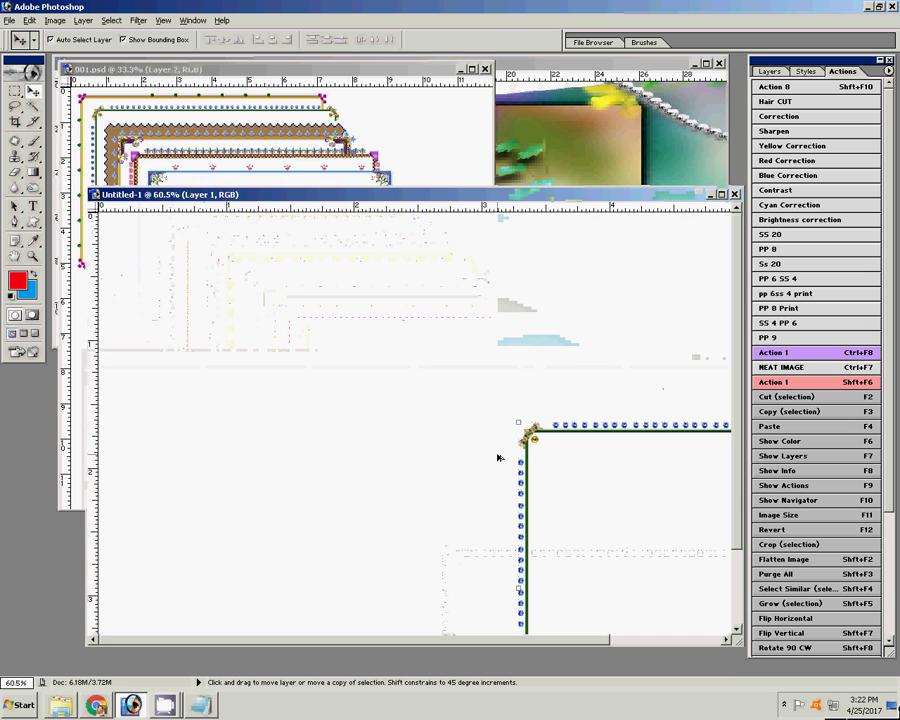
{"action": "key", "text": "ctrl+minus"}
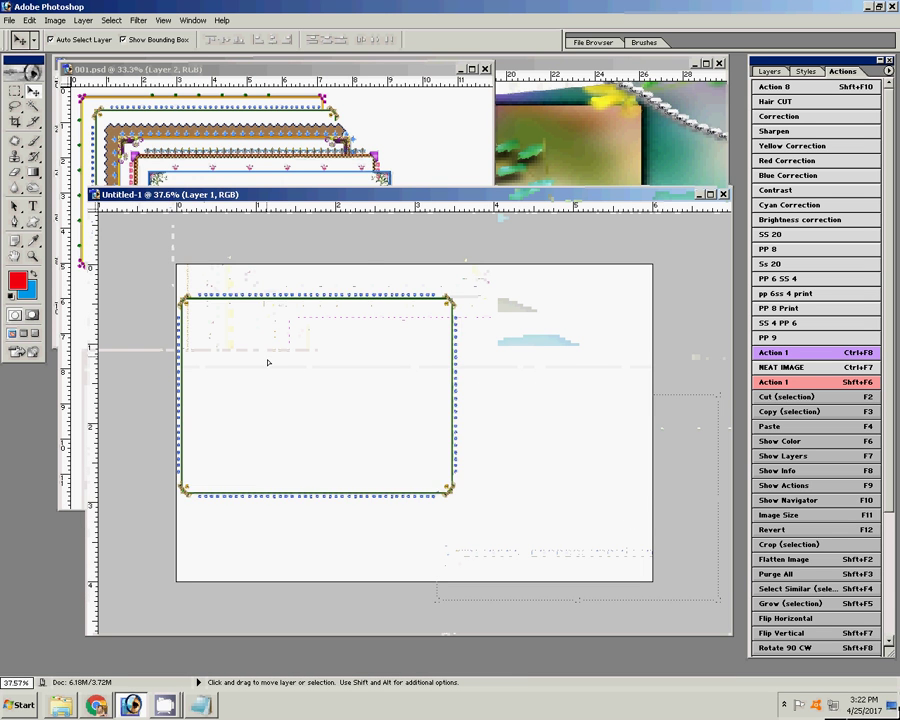
{"action": "left_click_drag", "start_coordinate": [487, 454], "coordinate": [228, 325]}
{"action": "mouse_move", "coordinate": [456, 470]}
{"action": "left_mouse_down"}
{"action": "mouse_move", "coordinate": [510, 515]}
{"action": "mouse_move", "coordinate": [452, 476]}
{"action": "left_mouse_up"}
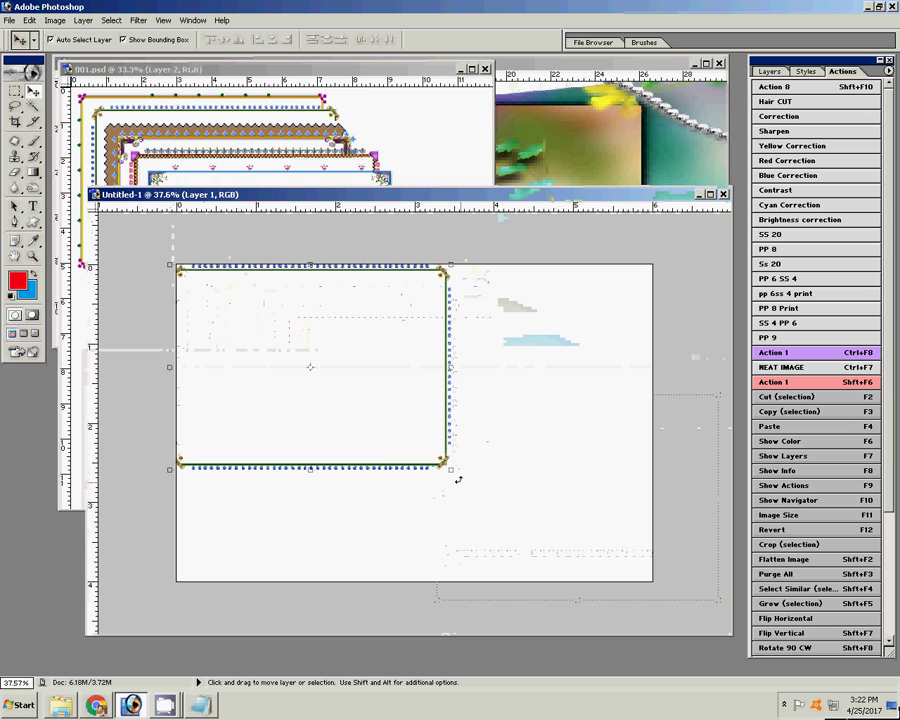
{"action": "left_click_drag", "start_coordinate": [381, 427], "coordinate": [383, 430]}
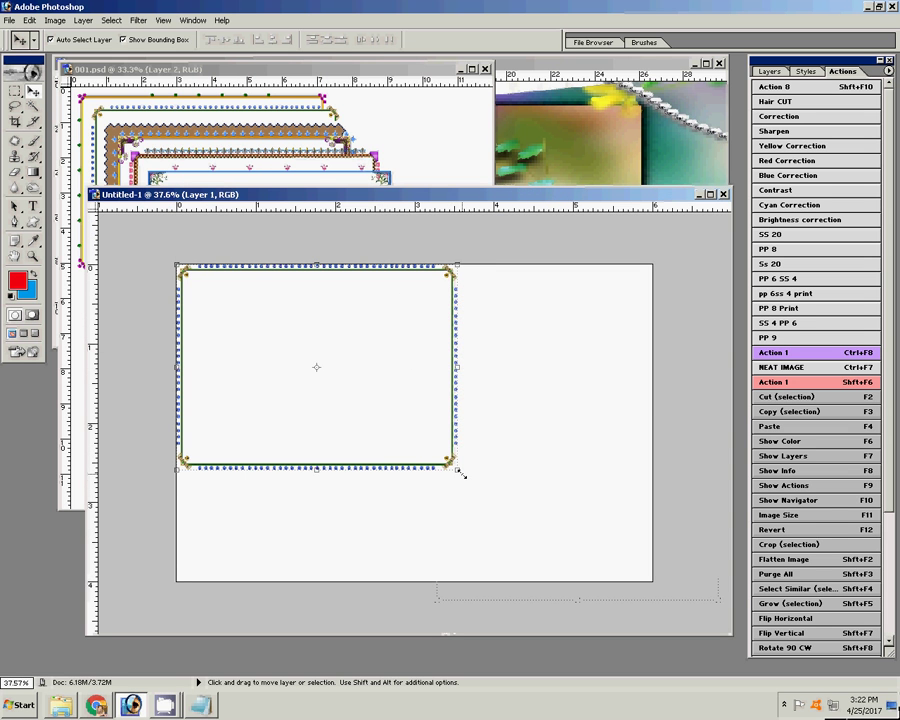
{"action": "left_click_drag", "start_coordinate": [459, 471], "coordinate": [651, 581]}
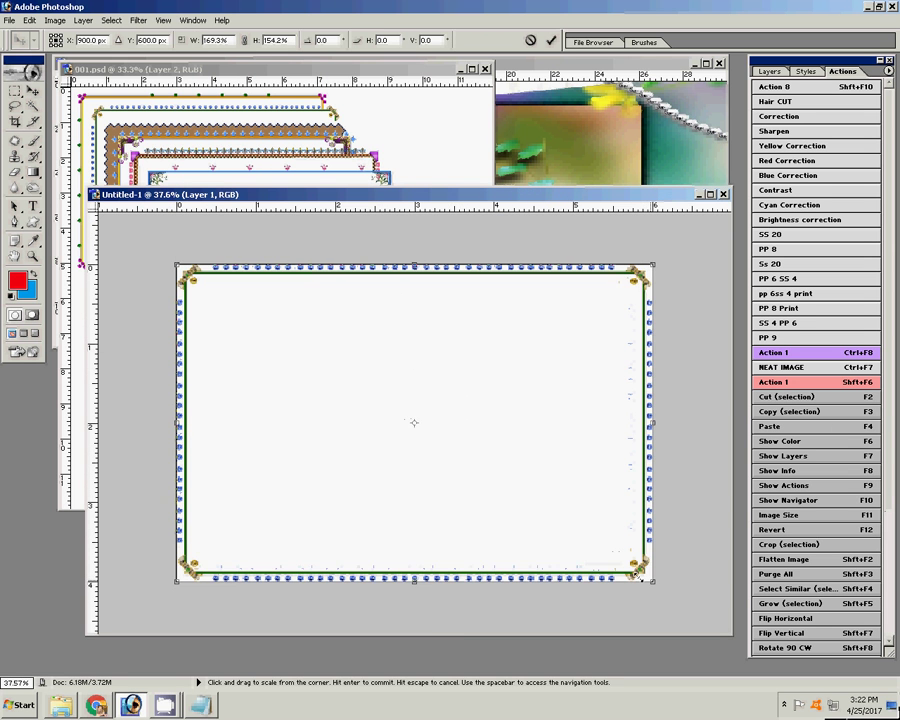
{"action": "left_click", "coordinate": [551, 40]}
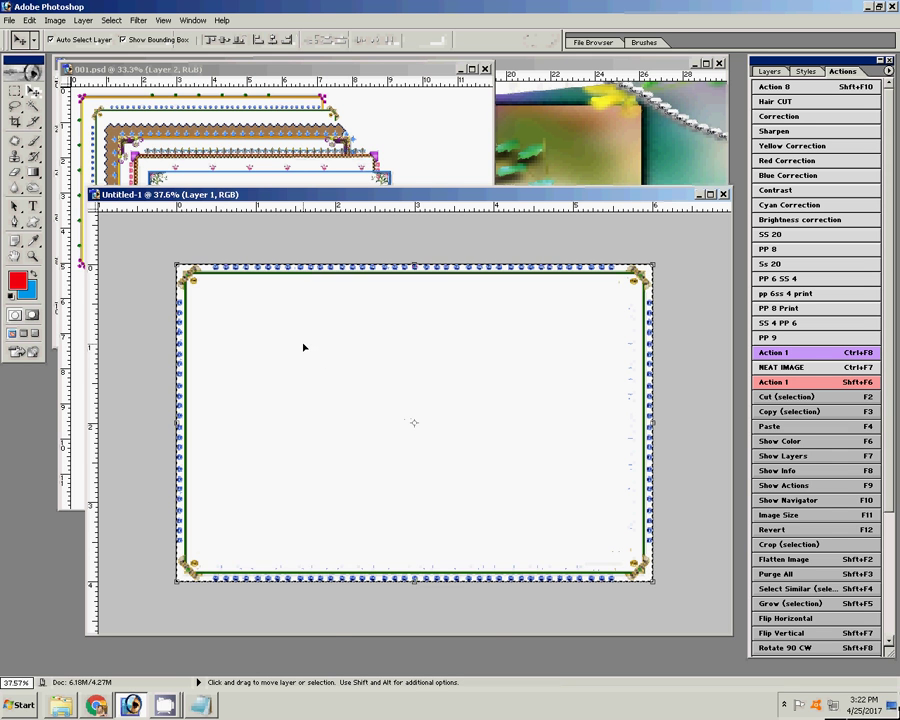
Paste the white photo box top-left in 01.psd, tie it to its copy, and lower both slightly
{"action": "left_click", "coordinate": [698, 194]}
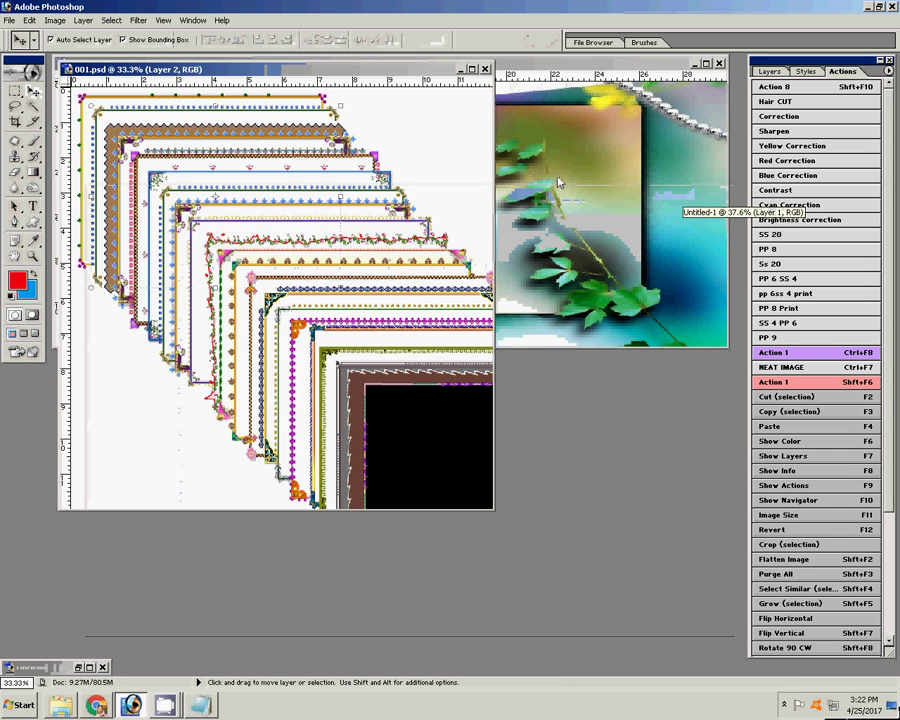
{"action": "left_click", "coordinate": [558, 183]}
{"action": "key", "text": "ctrl+v"}
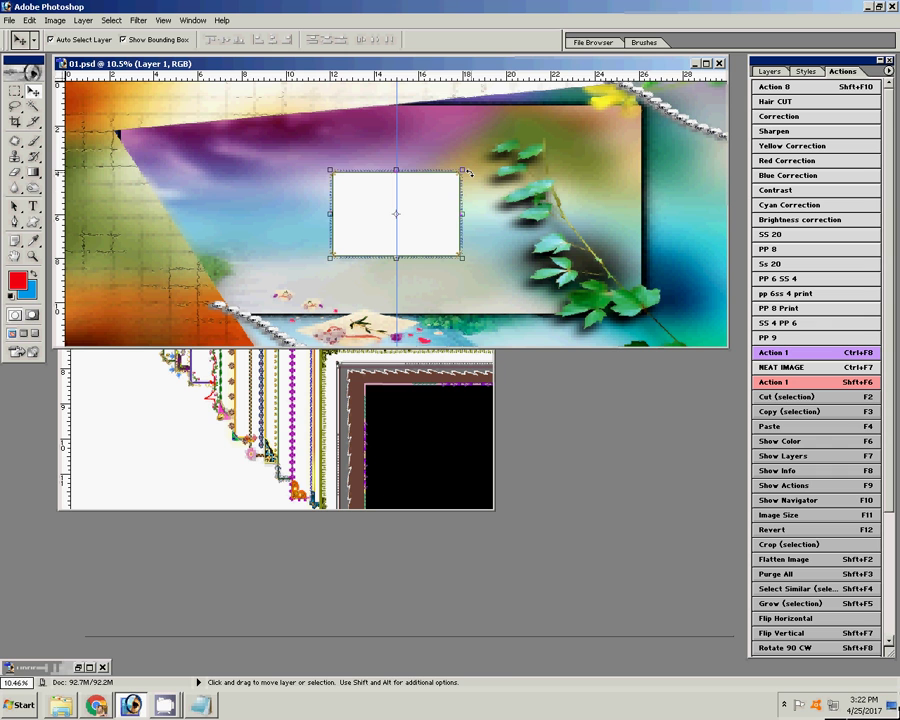
{"action": "mouse_move", "coordinate": [430, 196]}
{"action": "left_mouse_down"}
{"action": "mouse_move", "coordinate": [177, 123]}
{"action": "mouse_move", "coordinate": [338, 133]}
{"action": "left_mouse_up"}
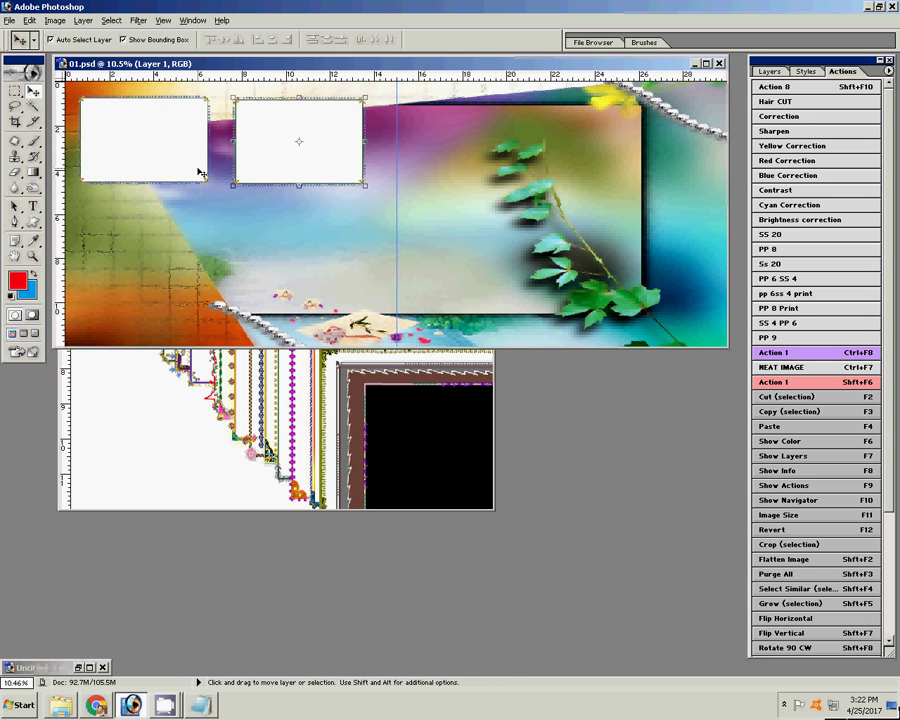
{"action": "key", "text": "ctrl+e"}
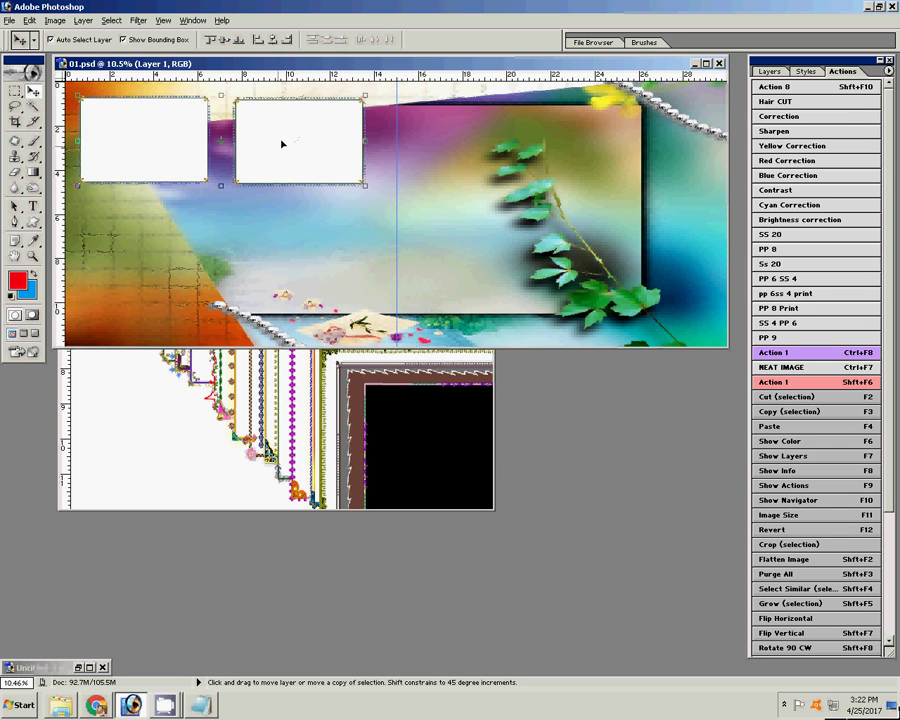
{"action": "mouse_move", "coordinate": [283, 145]}
{"action": "left_mouse_down"}
{"action": "mouse_move", "coordinate": [279, 261]}
{"action": "mouse_move", "coordinate": [287, 136]}
{"action": "left_mouse_up"}
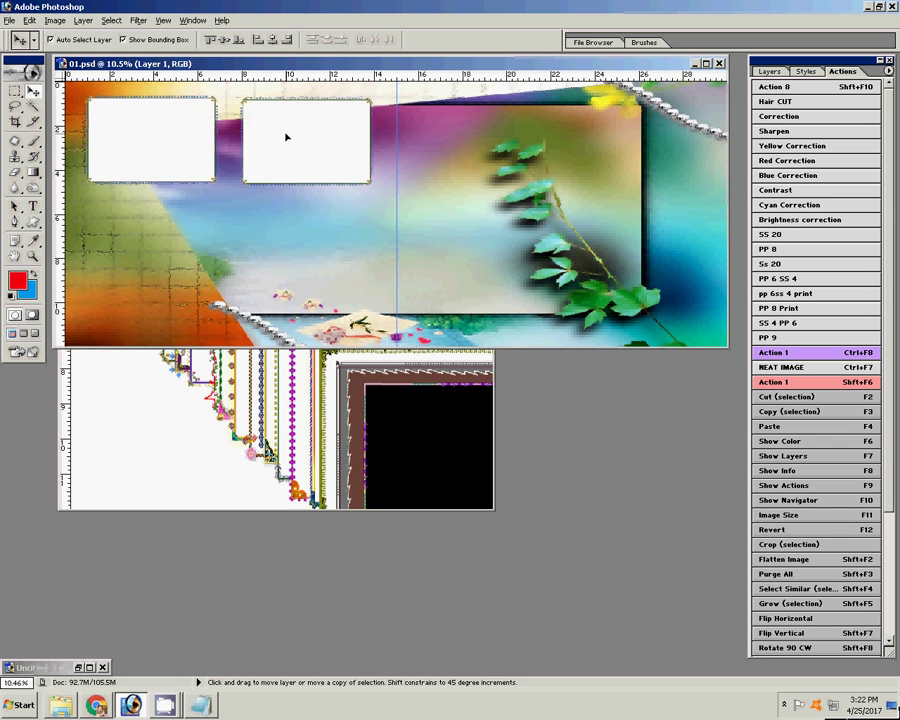
Place a copy of the white frame in the lower-left slot of the left page
{"action": "left_click", "coordinate": [770, 71]}
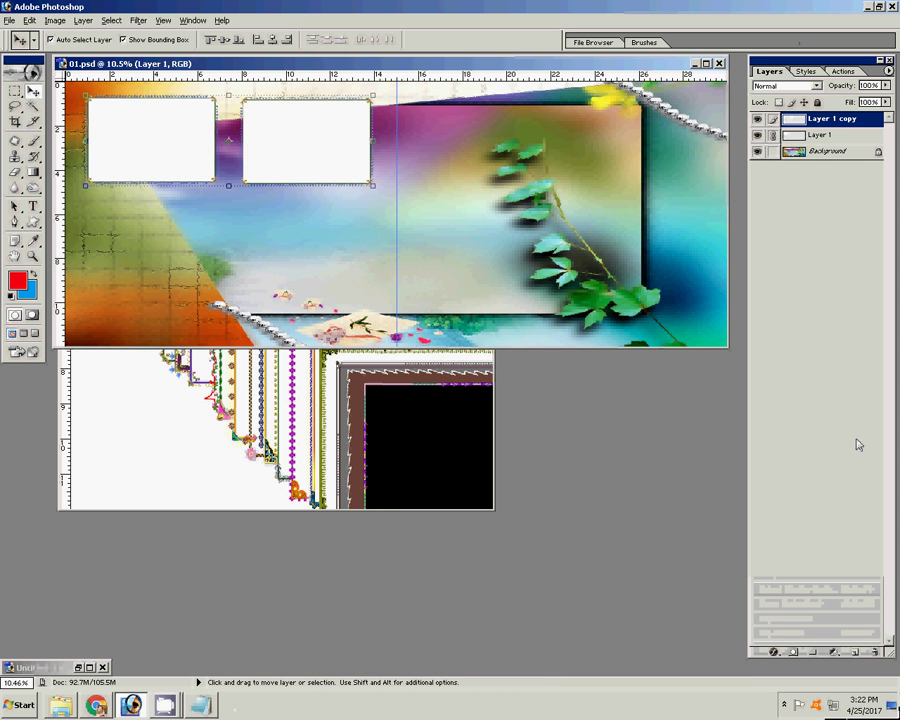
{"action": "left_click", "coordinate": [820, 135]}
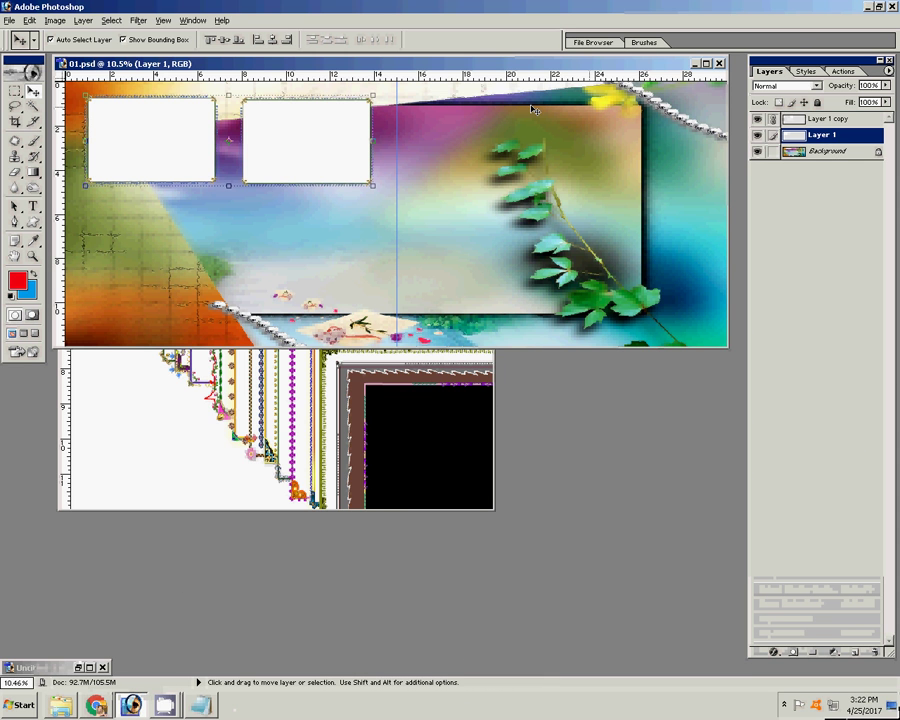
{"action": "left_click", "coordinate": [267, 157]}
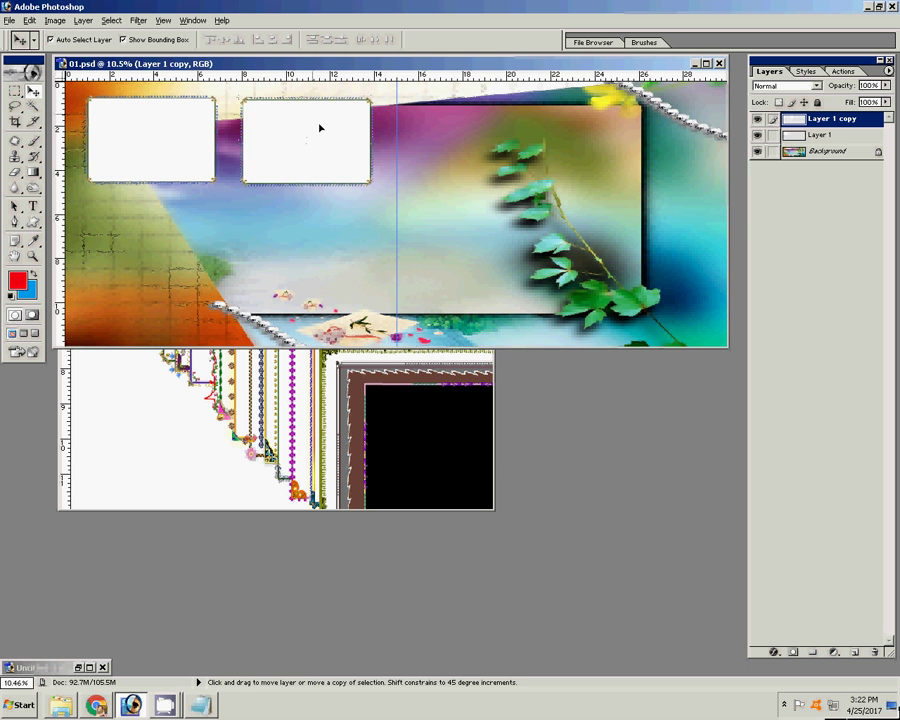
{"action": "mouse_move", "coordinate": [320, 128]}
{"action": "left_mouse_down"}
{"action": "mouse_move", "coordinate": [154, 230]}
{"action": "mouse_move", "coordinate": [306, 228]}
{"action": "left_mouse_up"}
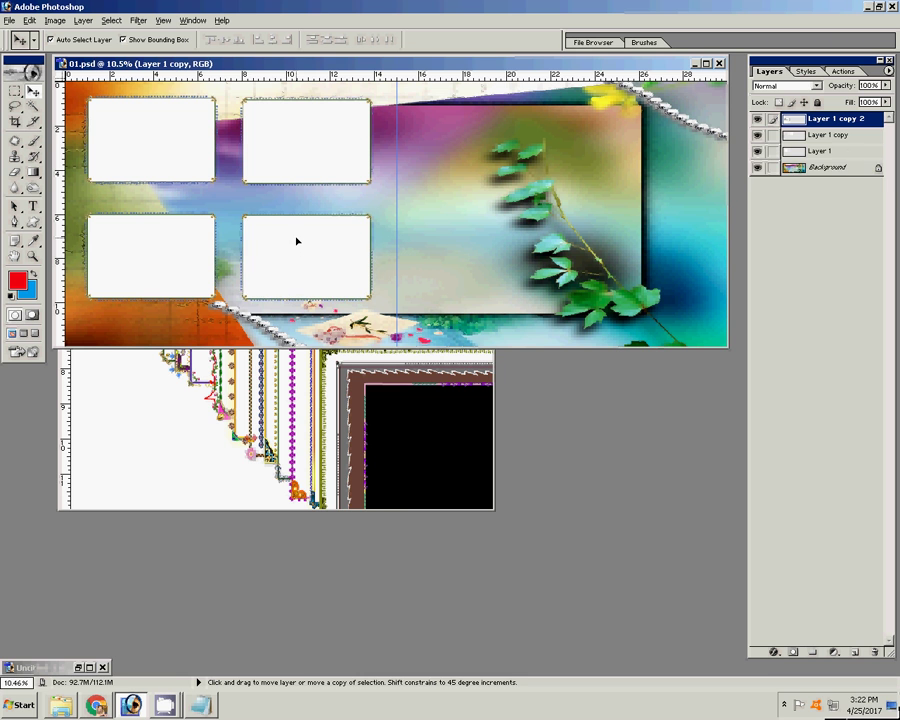
{"action": "key", "text": "alt+bracketleft"}
{"action": "key", "text": "alt+bracketleft"}
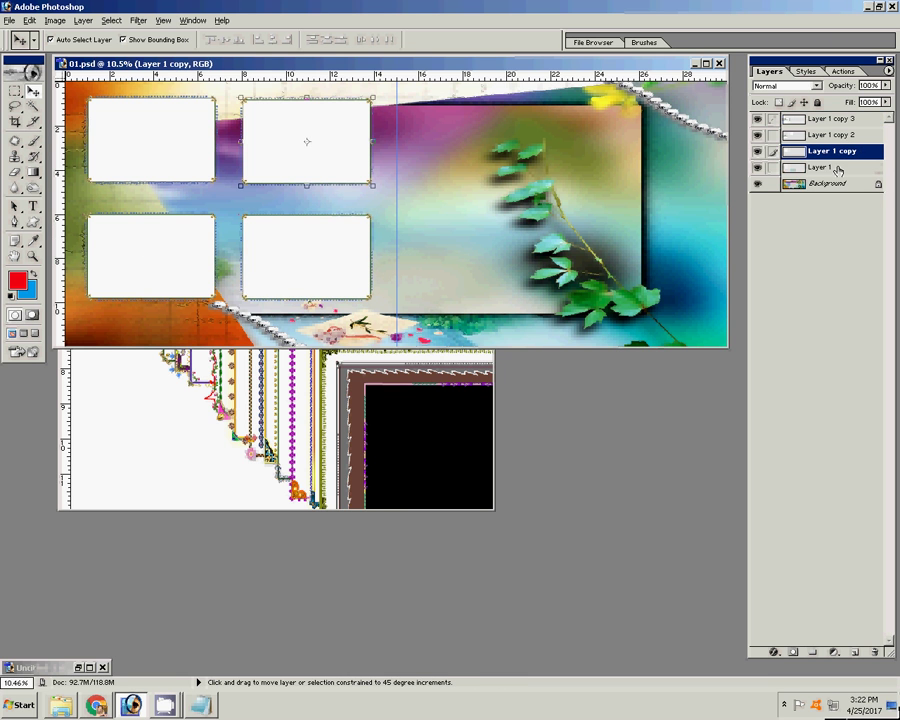
Keep Layer 1's frame top-left and copy frames into the right page's top and bottom rows
{"action": "left_click", "coordinate": [832, 169]}
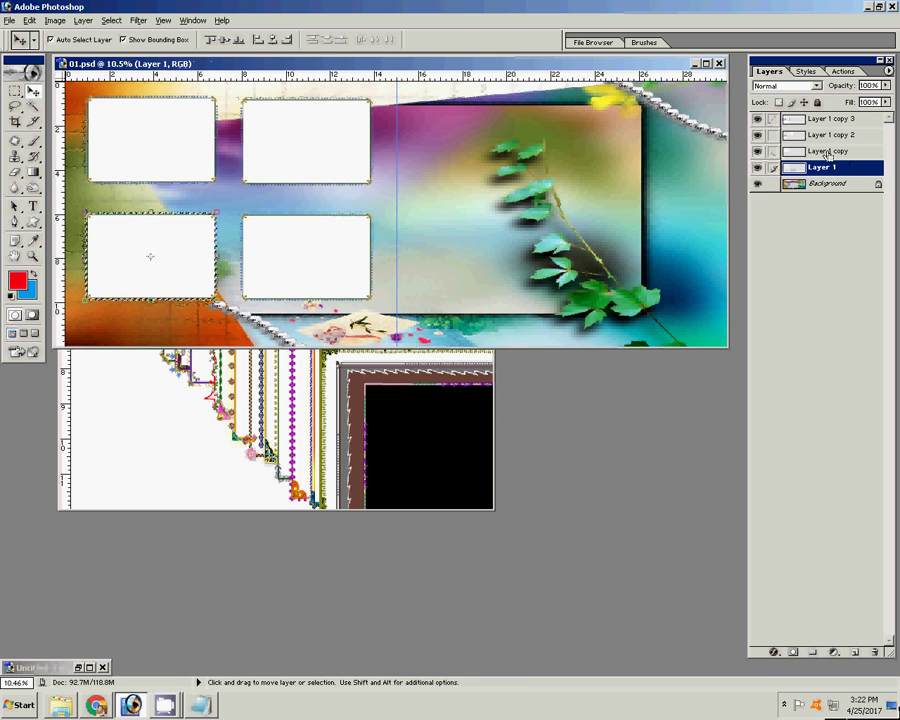
{"action": "left_click_drag", "start_coordinate": [150, 256], "coordinate": [305, 141]}
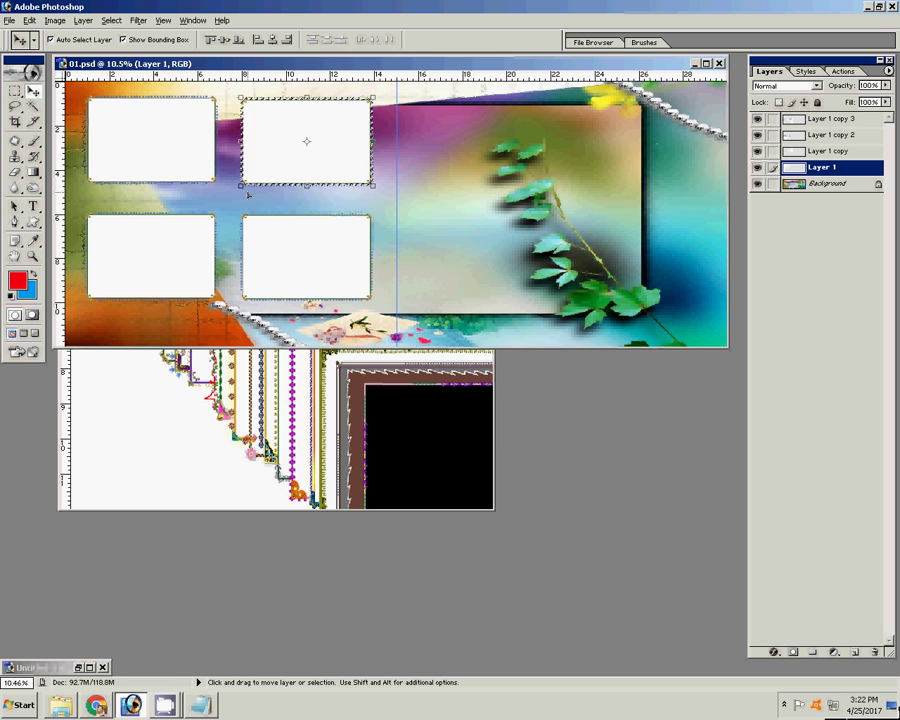
{"action": "left_click_drag", "start_coordinate": [248, 194], "coordinate": [93, 192]}
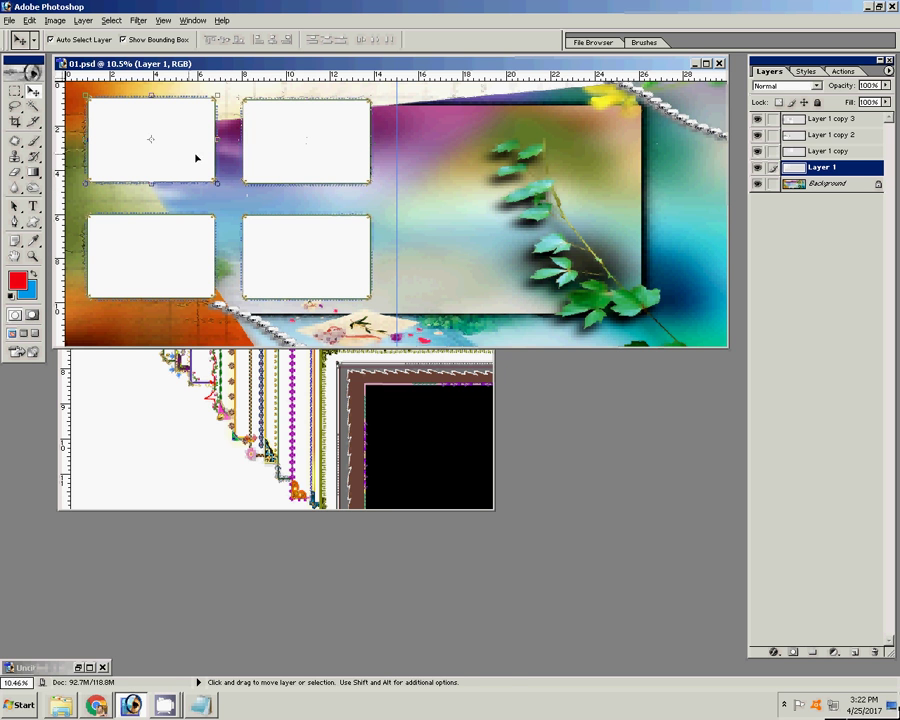
{"action": "mouse_move", "coordinate": [172, 130]}
{"action": "left_mouse_down"}
{"action": "mouse_move", "coordinate": [507, 132]}
{"action": "mouse_move", "coordinate": [607, 152]}
{"action": "mouse_move", "coordinate": [636, 134]}
{"action": "left_mouse_up"}
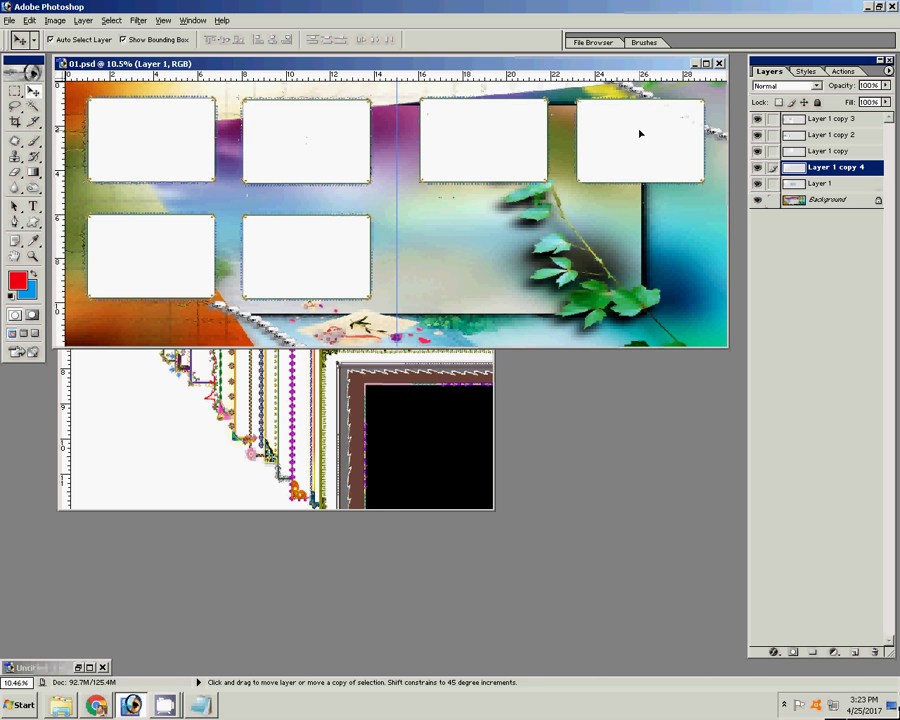
{"action": "mouse_move", "coordinate": [636, 183]}
{"action": "left_mouse_down"}
{"action": "mouse_move", "coordinate": [638, 253]}
{"action": "mouse_move", "coordinate": [487, 243]}
{"action": "left_mouse_up"}
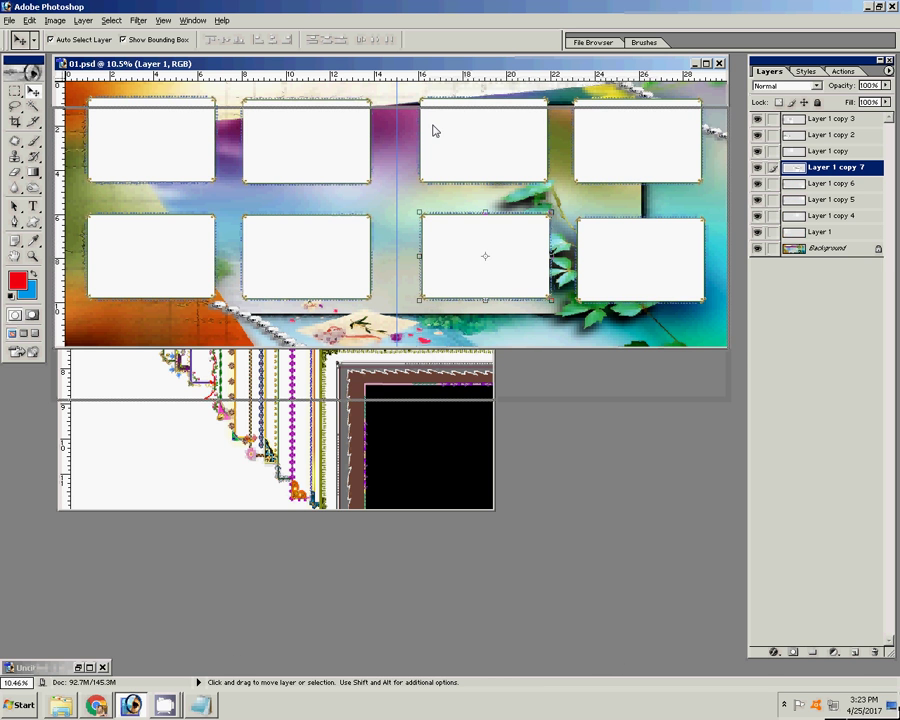
{"action": "key", "text": "ctrl+Tab"}
{"action": "left_click", "coordinate": [472, 69]}
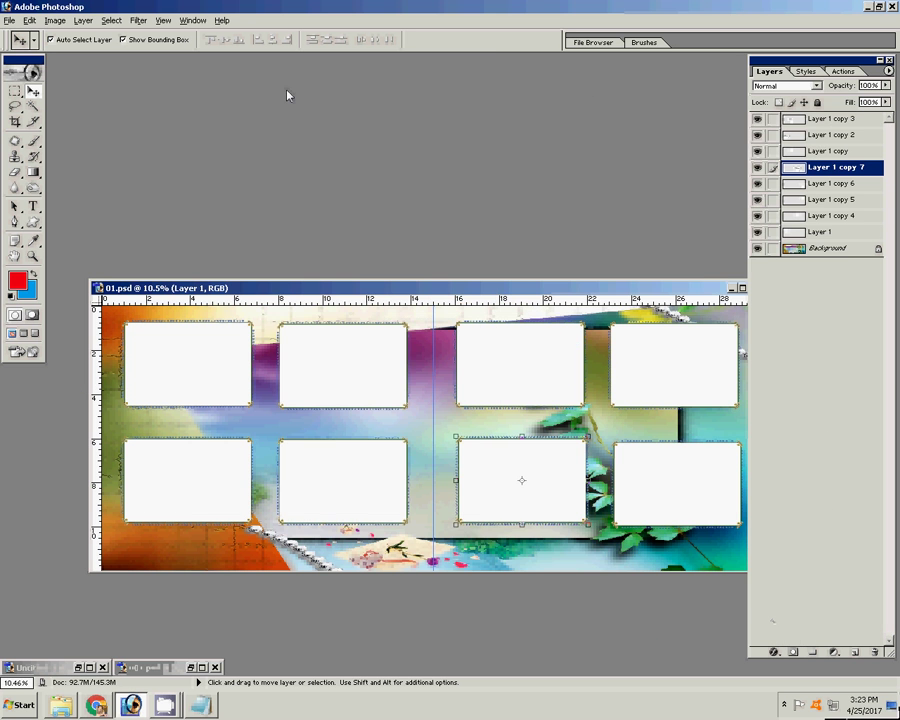
Open the Water Kumar event-photo folder on Local Disk (H:)
{"action": "key", "text": "alt+Tab"}
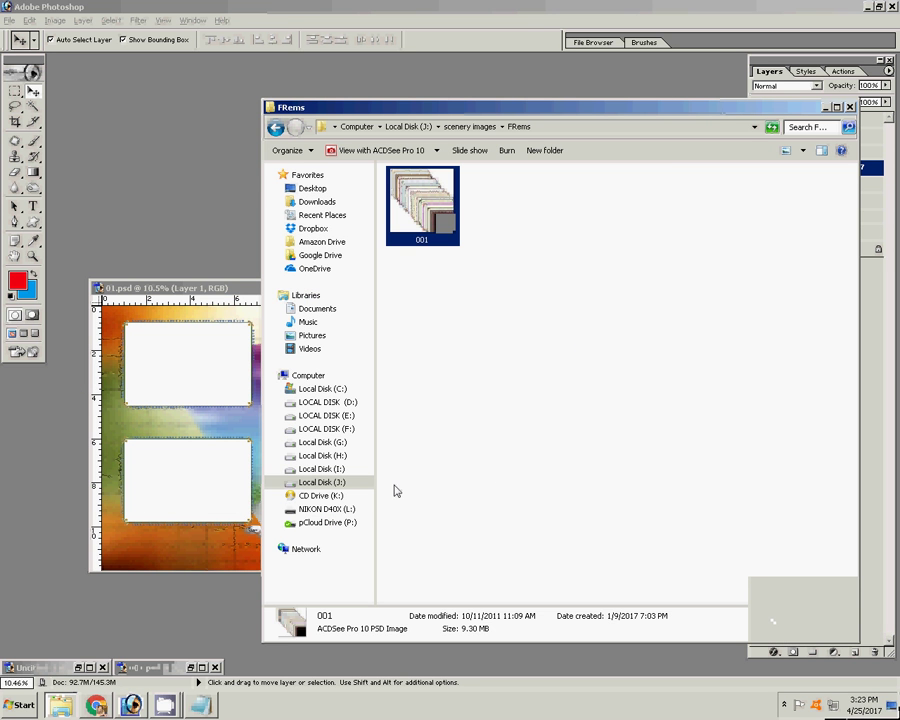
{"action": "mouse_move", "coordinate": [320, 469]}
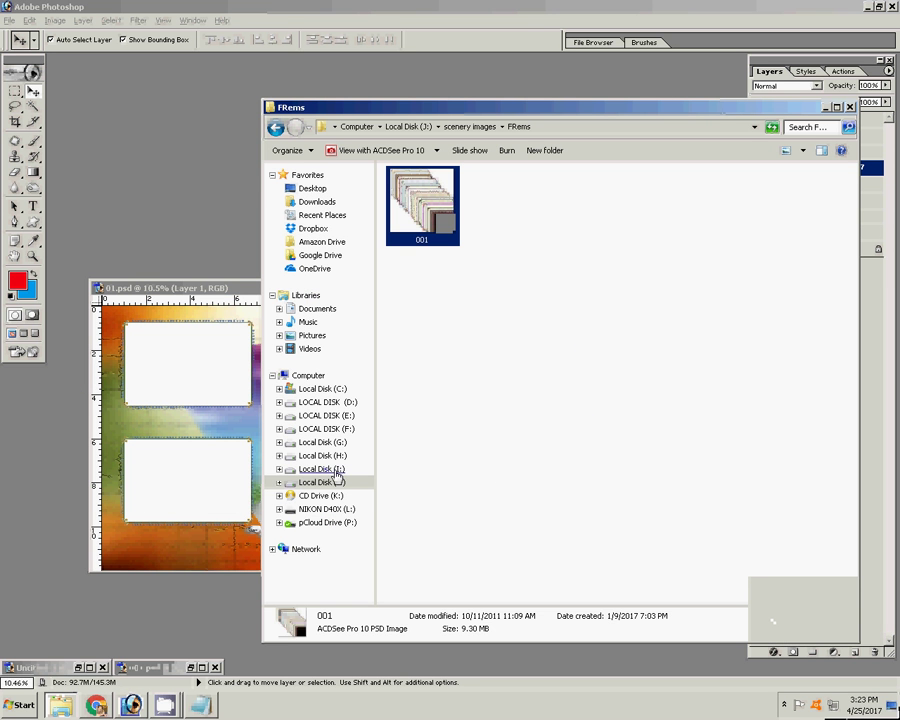
{"action": "left_click", "coordinate": [335, 470]}
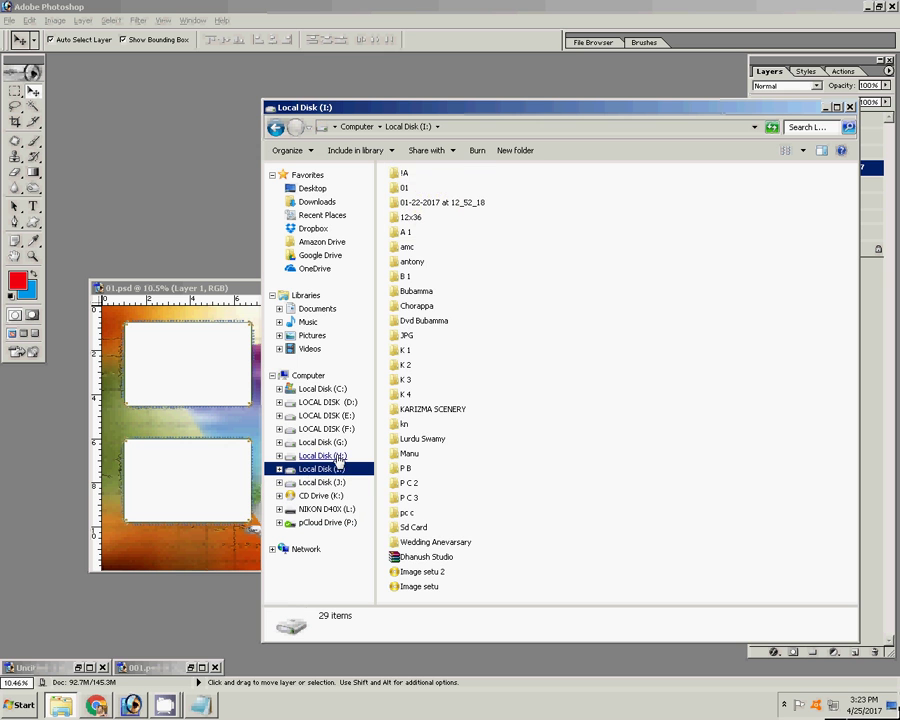
{"action": "left_click", "coordinate": [338, 457]}
{"action": "left_click", "coordinate": [428, 425]}
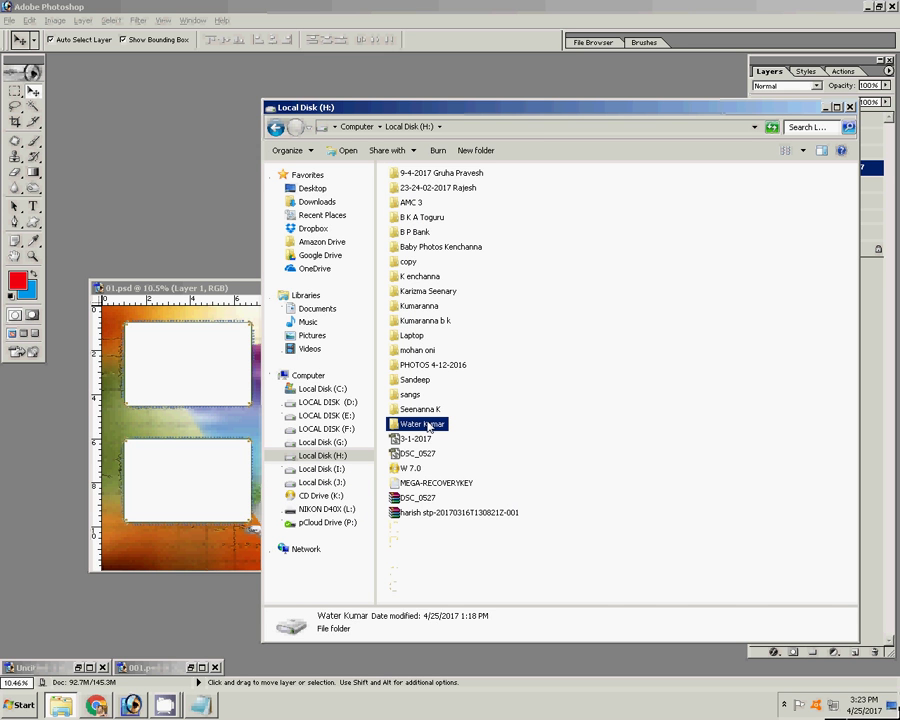
{"action": "double_click", "coordinate": [428, 425]}
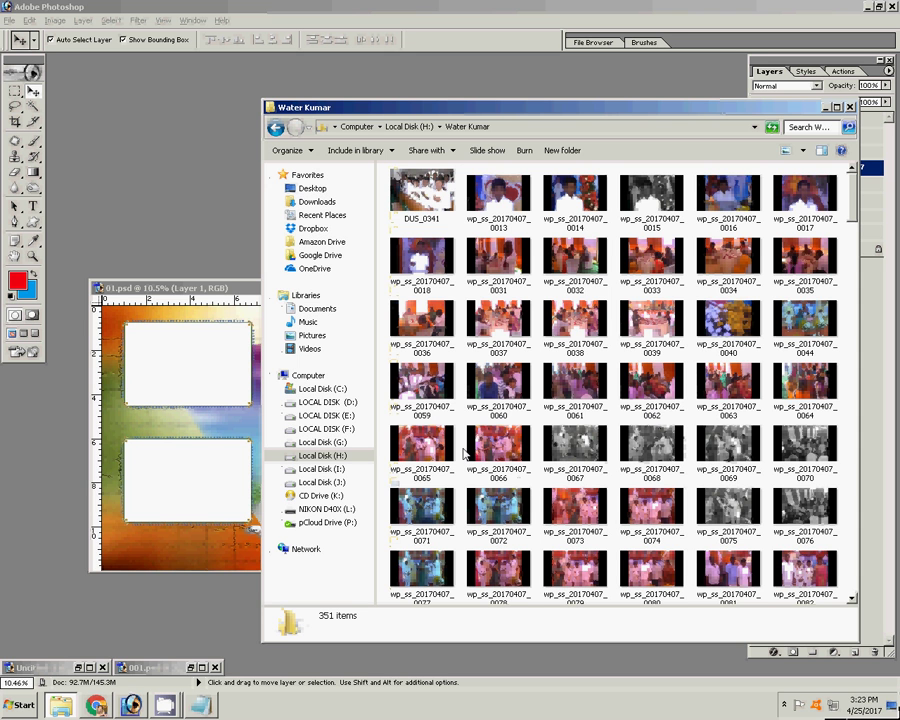
Delete photos 0065, 0066 and 0044 to the Recycle Bin
{"action": "left_click", "coordinate": [427, 463]}
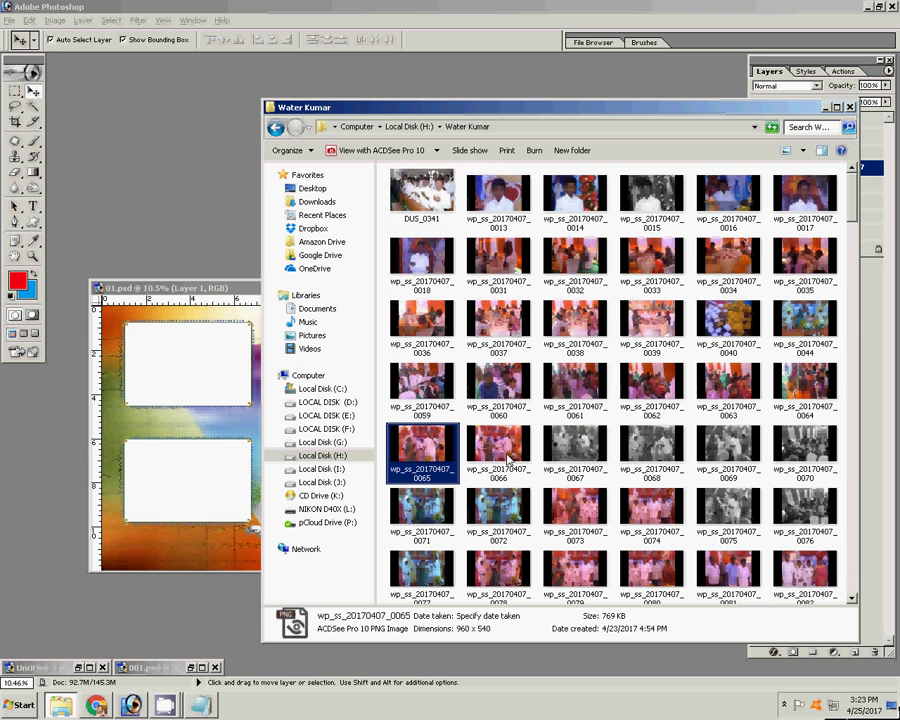
{"action": "left_click", "coordinate": [509, 458], "text": "ctrl"}
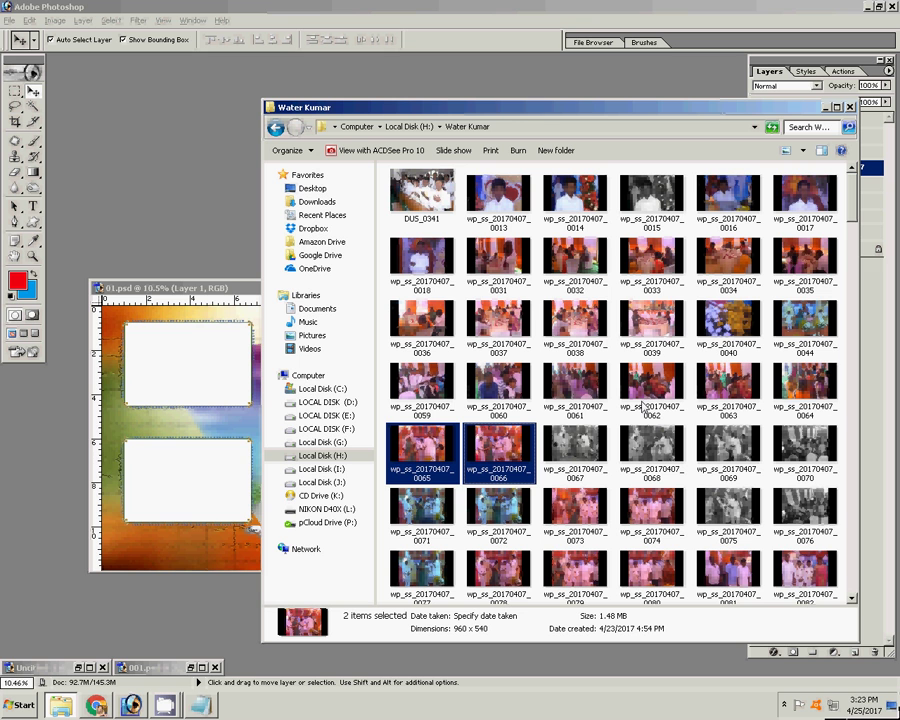
{"action": "left_click", "coordinate": [814, 336], "text": "ctrl"}
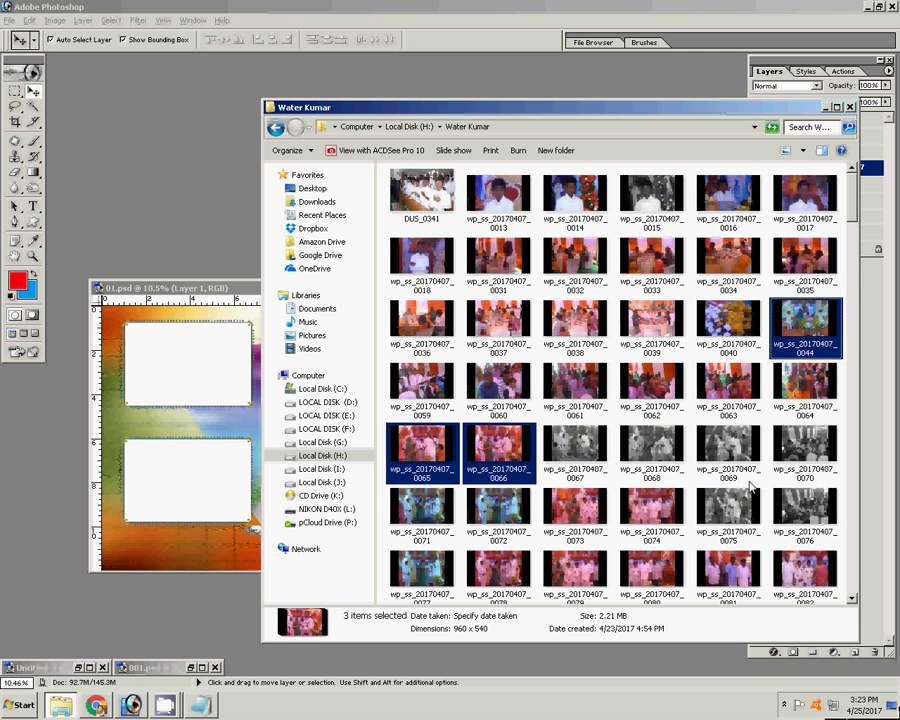
{"action": "key", "text": "Delete"}
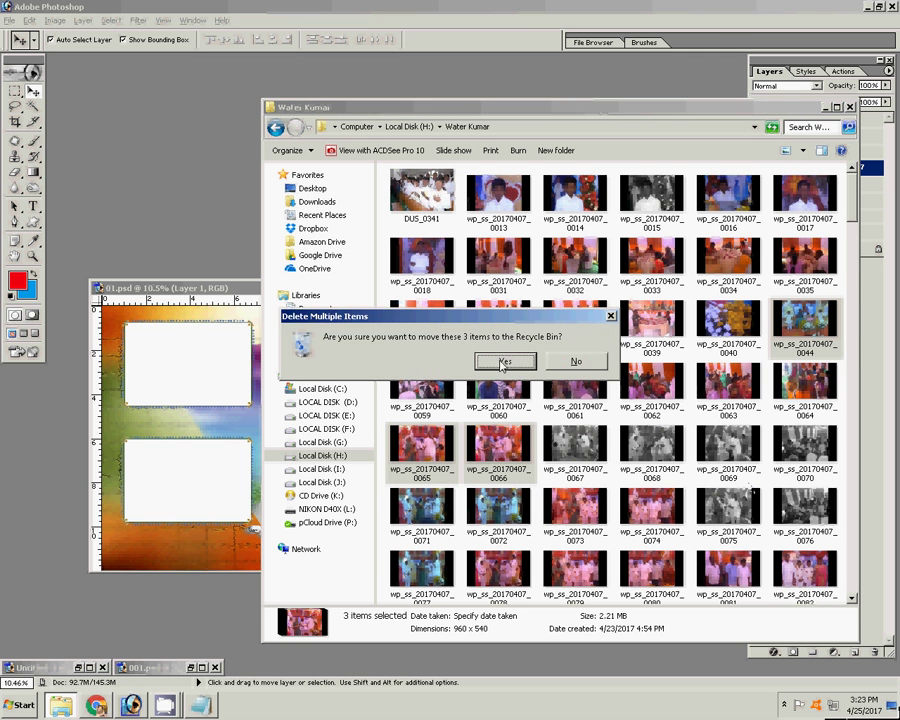
{"action": "left_click", "coordinate": [515, 361]}
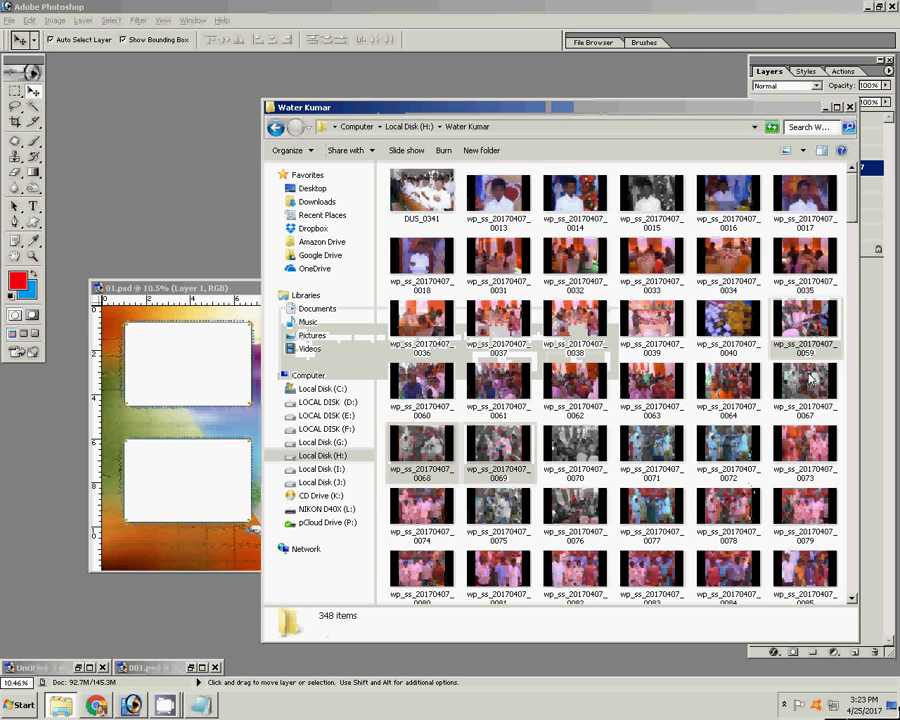
Open photo 0067 in Photoshop, resize it to 6 inches wide, and close it unsaved
{"action": "left_click_drag", "start_coordinate": [805, 385], "coordinate": [522, 479]}
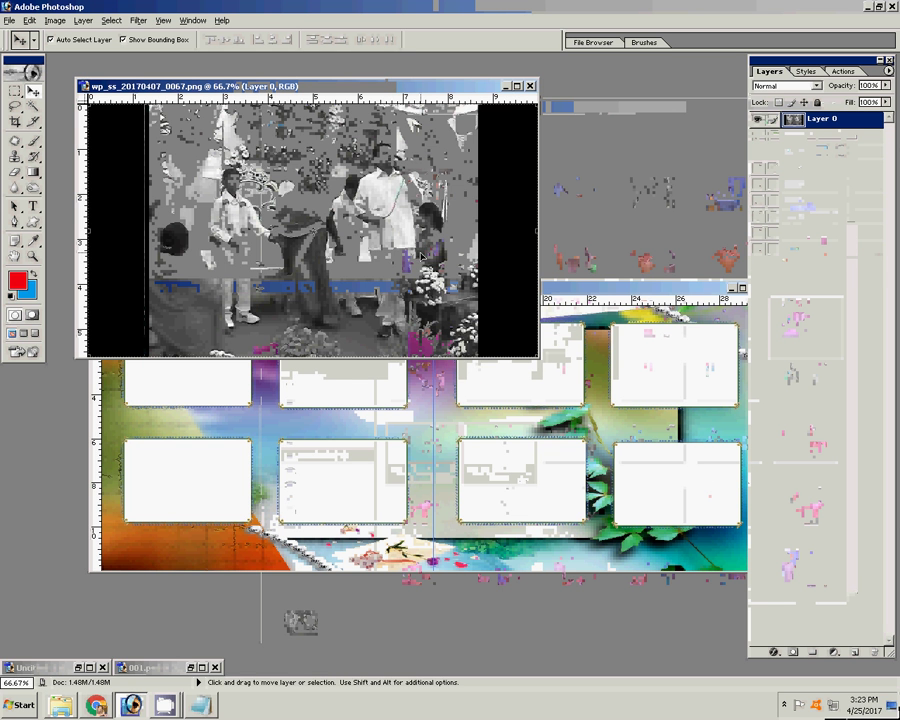
{"action": "key", "text": "ctrl+alt+i"}
{"action": "left_click", "coordinate": [244, 338]}
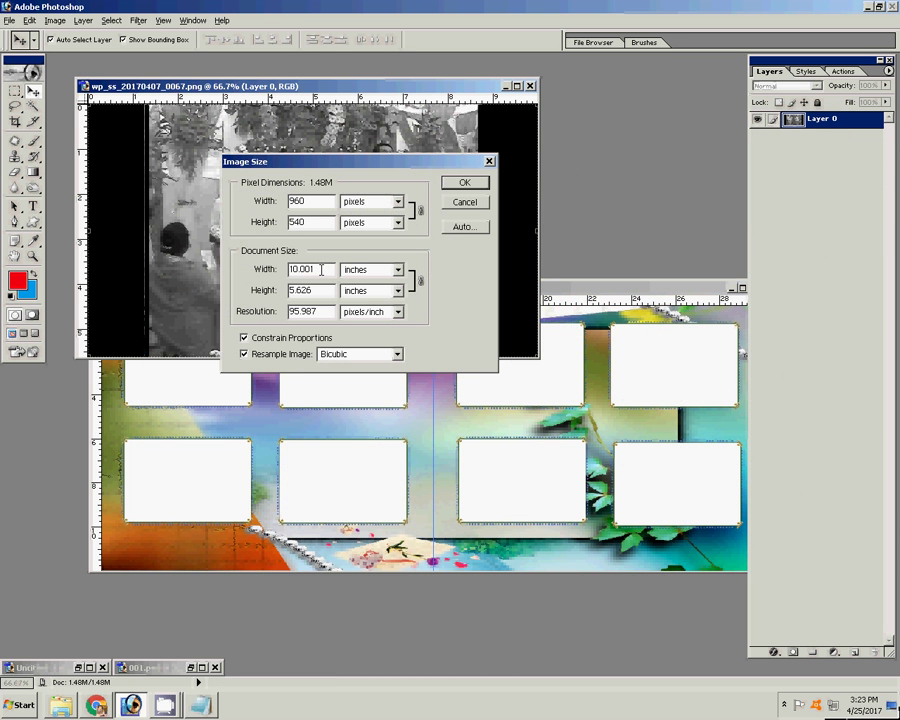
{"action": "type", "text": "6"}
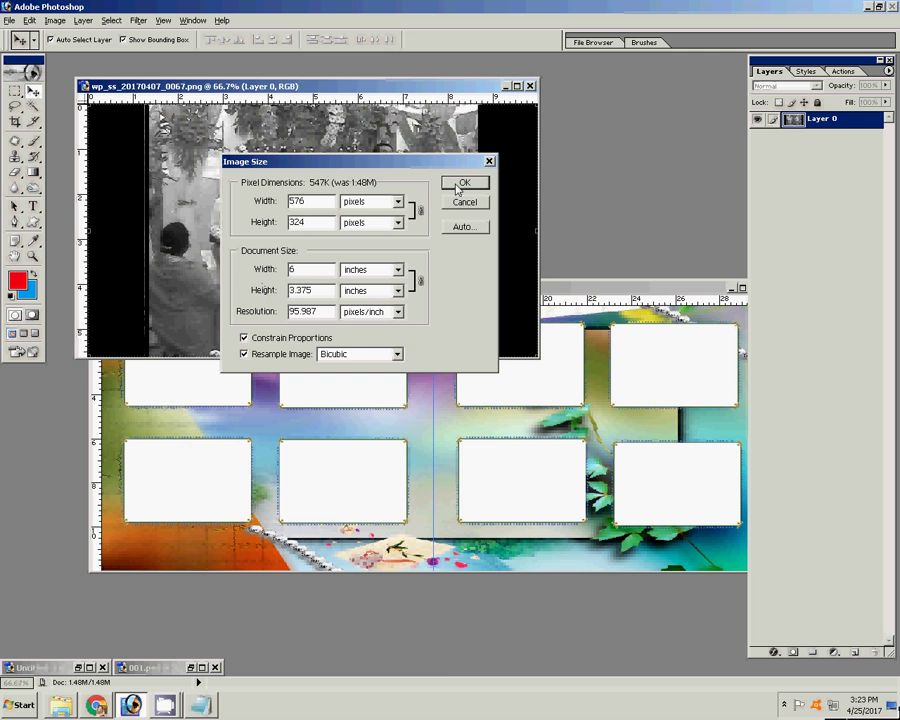
{"action": "left_click", "coordinate": [460, 185]}
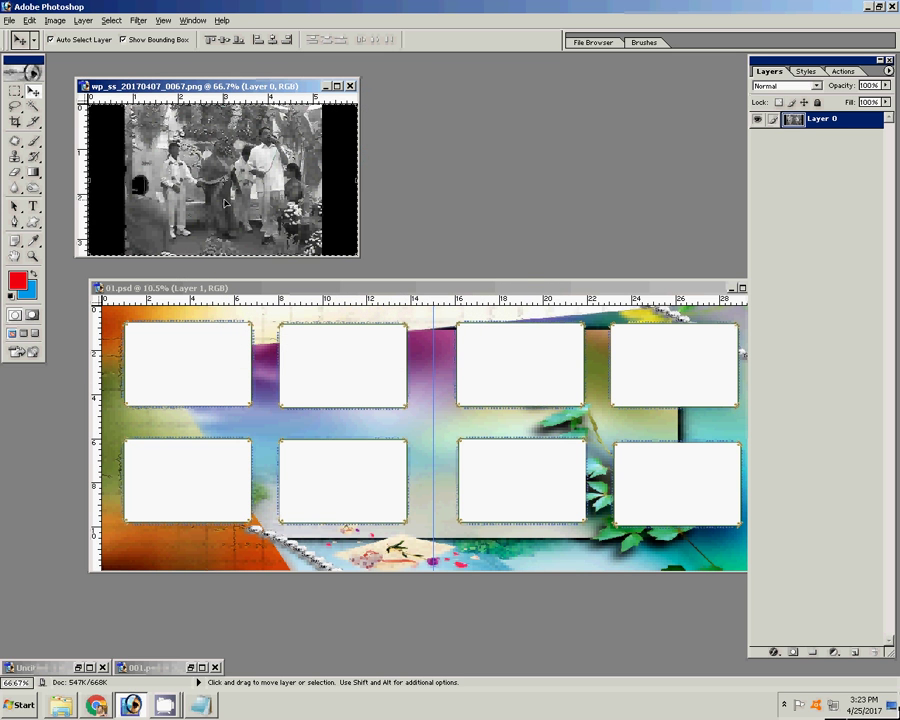
{"action": "key", "text": "ctrl+w"}
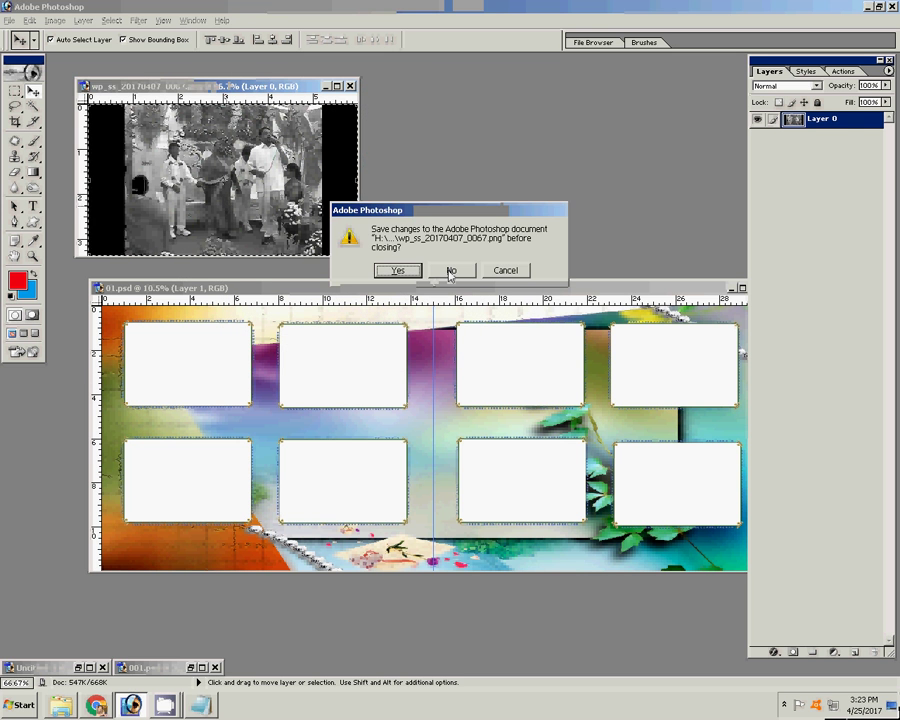
{"action": "left_click", "coordinate": [450, 267]}
Paste the photo into the top-left frame and scale it to fill the frame
{"action": "left_click", "coordinate": [180, 361]}
{"action": "key", "text": "w"}
{"action": "left_click", "coordinate": [193, 360]}
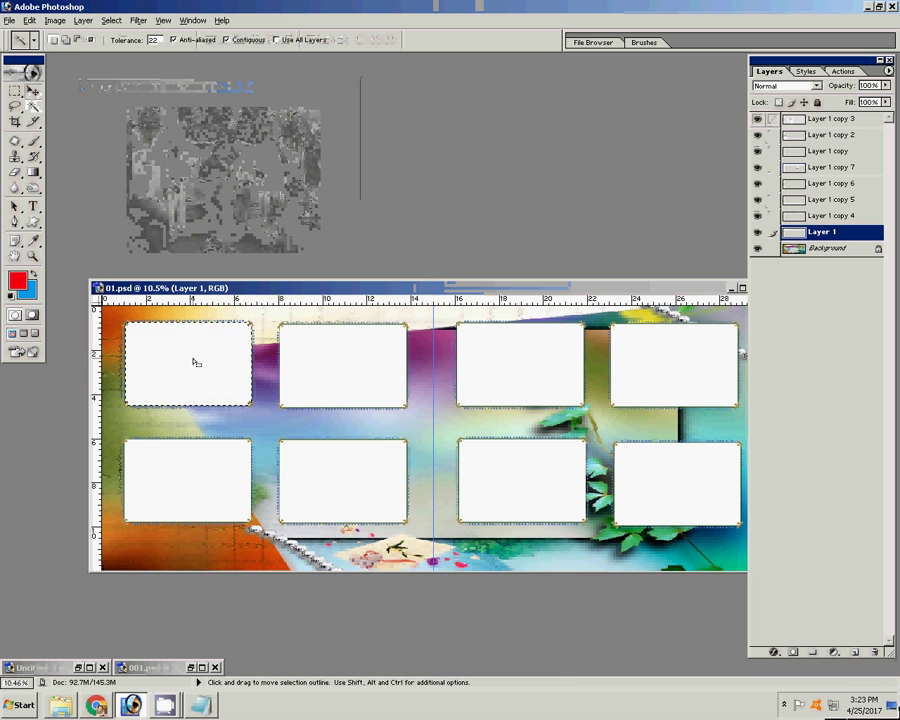
{"action": "left_click", "coordinate": [31, 20]}
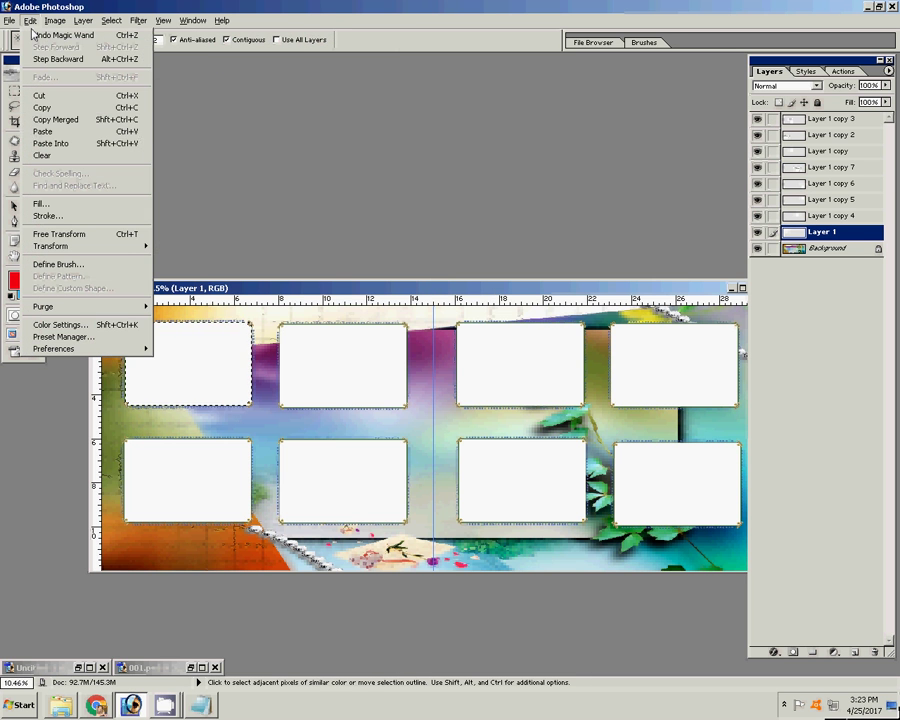
{"action": "left_click", "coordinate": [50, 143]}
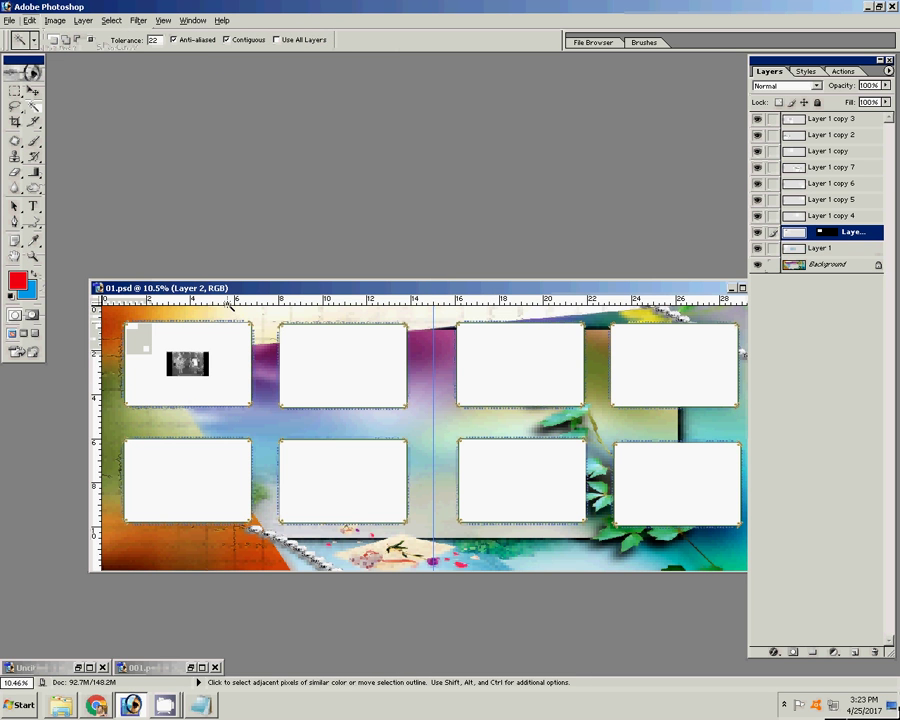
{"action": "key", "text": "v"}
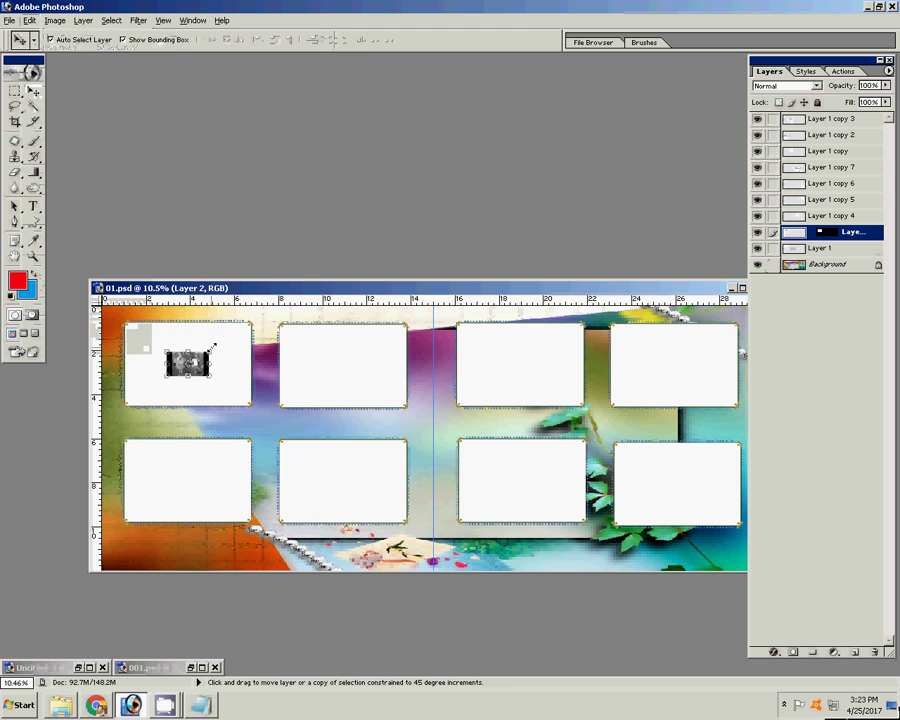
{"action": "left_click_drag", "start_coordinate": [209, 349], "coordinate": [276, 313]}
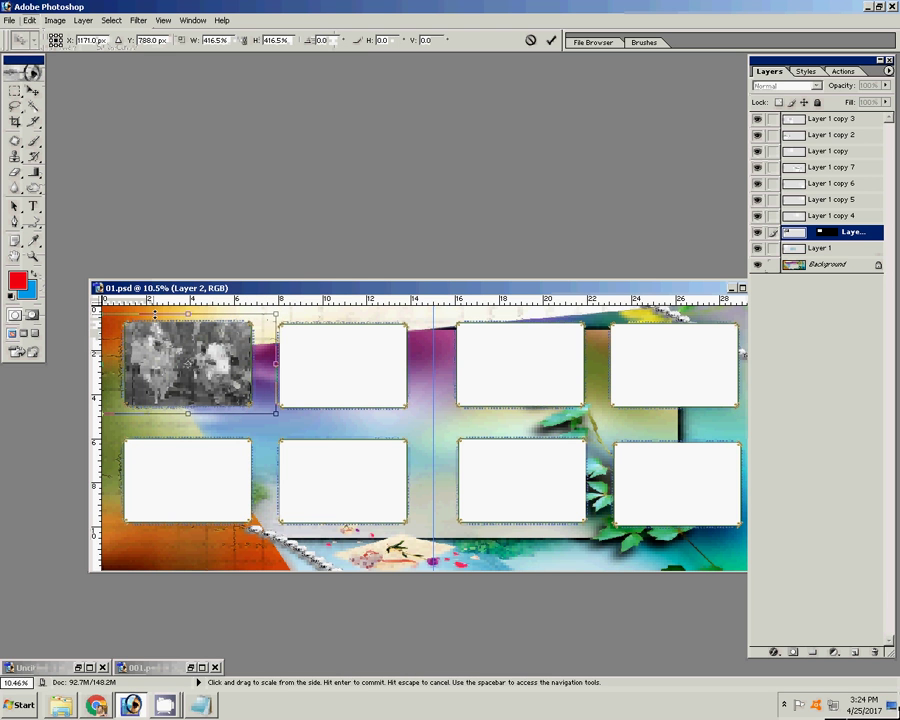
{"action": "left_click", "coordinate": [550, 40]}
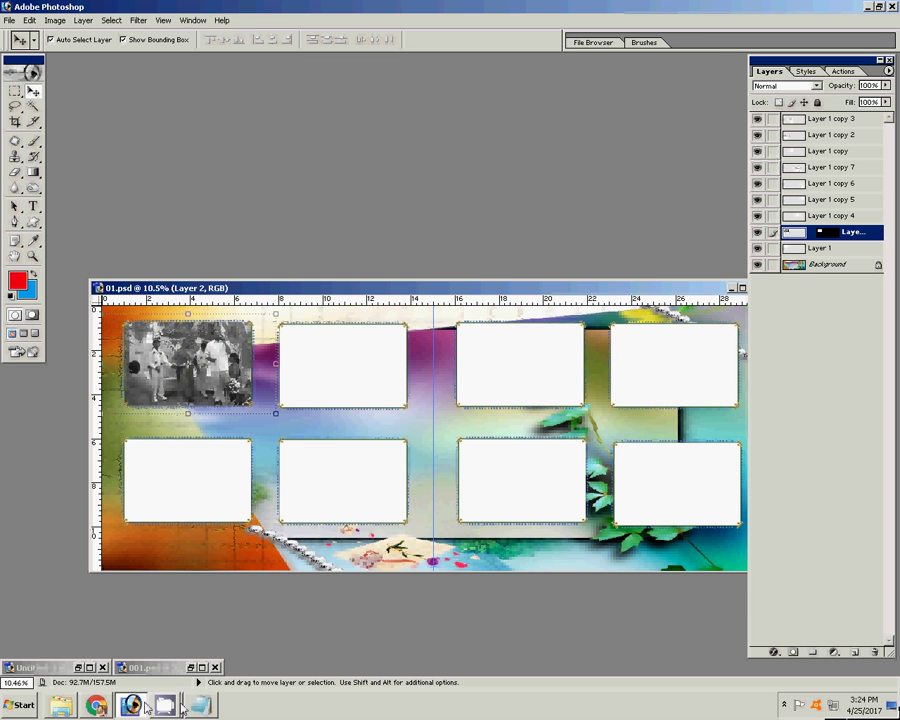
{"action": "left_click", "coordinate": [70, 707]}
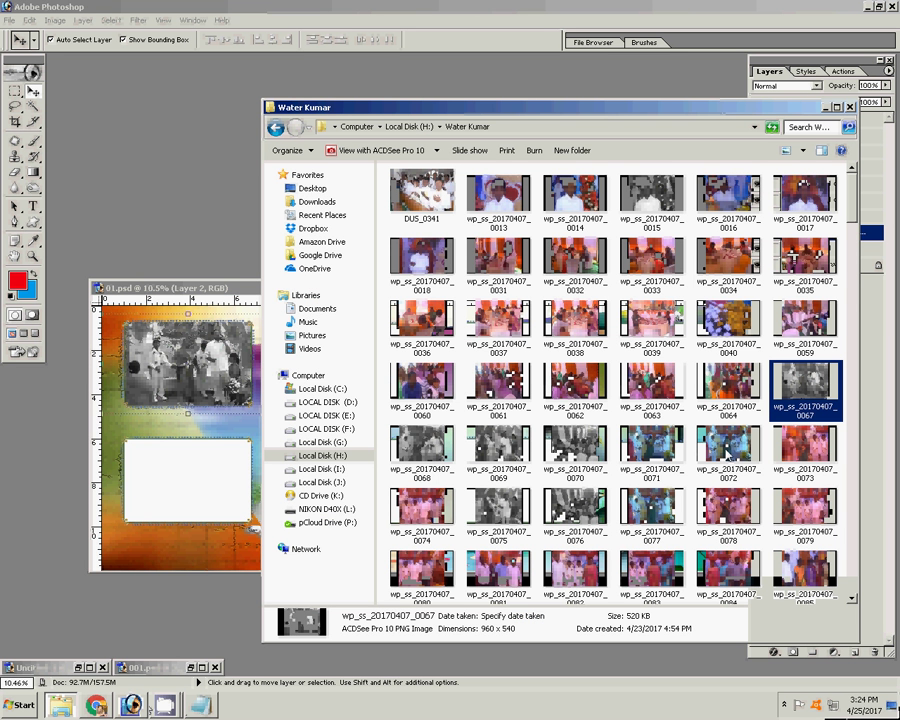
Delete photos 0067–0070 to the Recycle Bin
{"action": "left_click", "coordinate": [422, 455]}
{"action": "left_click", "coordinate": [505, 448], "text": "ctrl"}
{"action": "left_click", "coordinate": [575, 455], "text": "ctrl"}
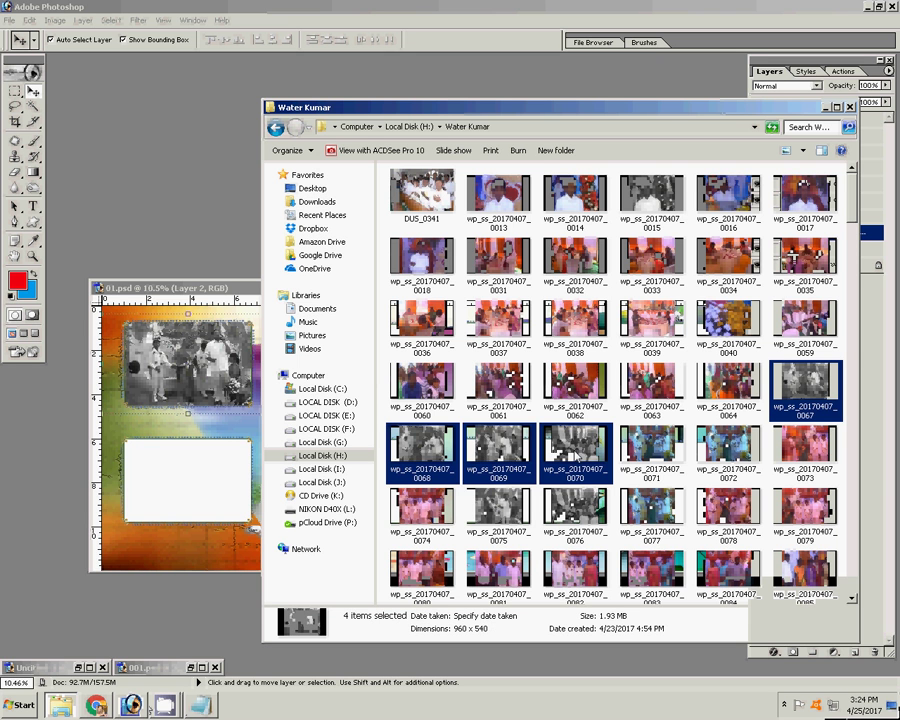
{"action": "key", "text": "Delete"}
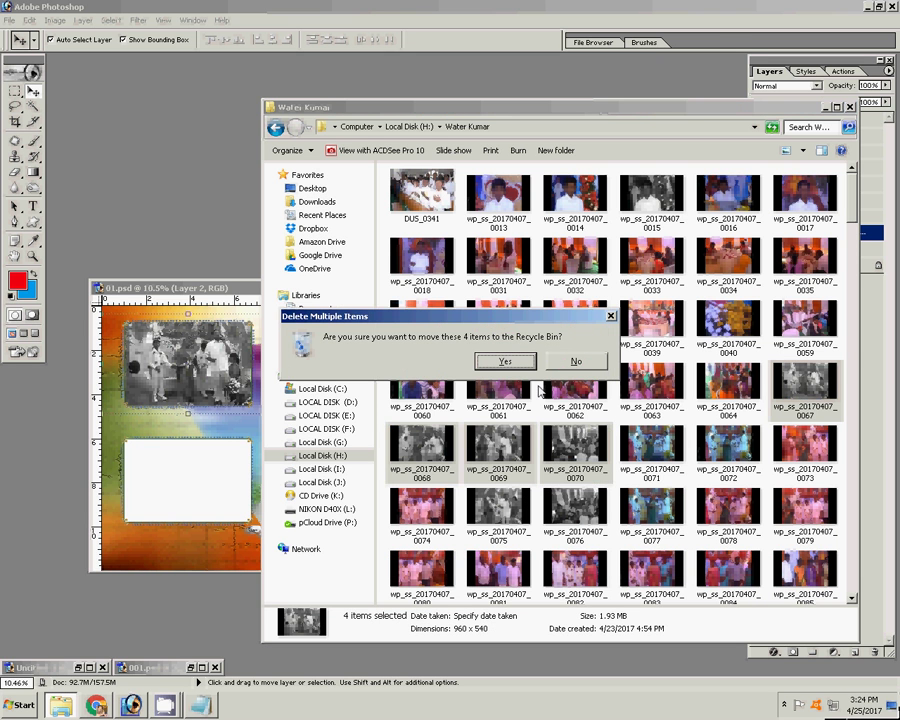
{"action": "key", "text": "Return"}
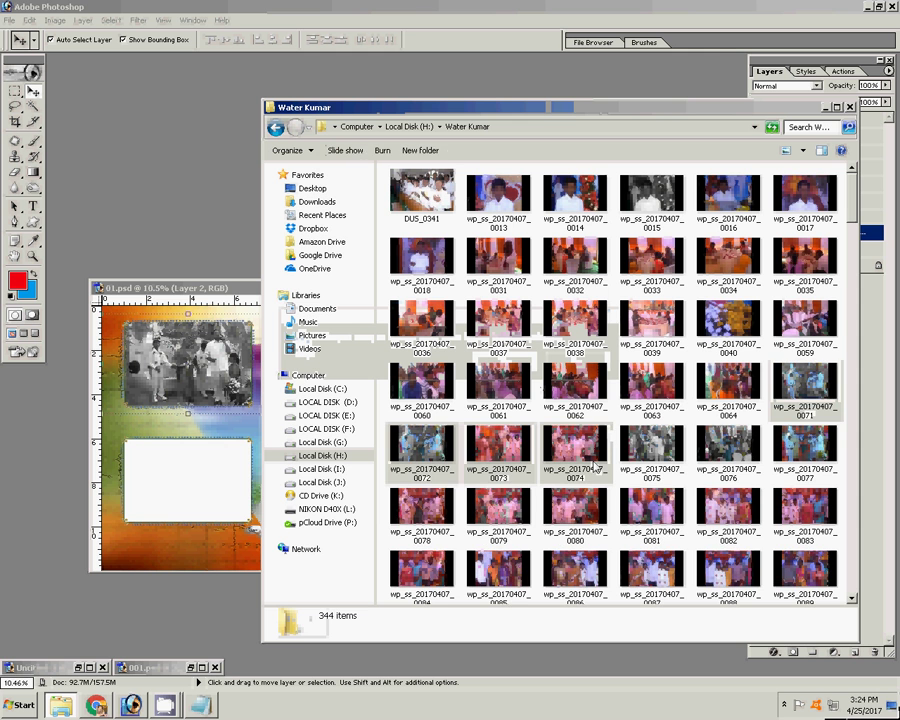
Bring photo 0072 into Photoshop, delete 0072 and 0073, then open 0074 in Photoshop
{"action": "left_click", "coordinate": [447, 438]}
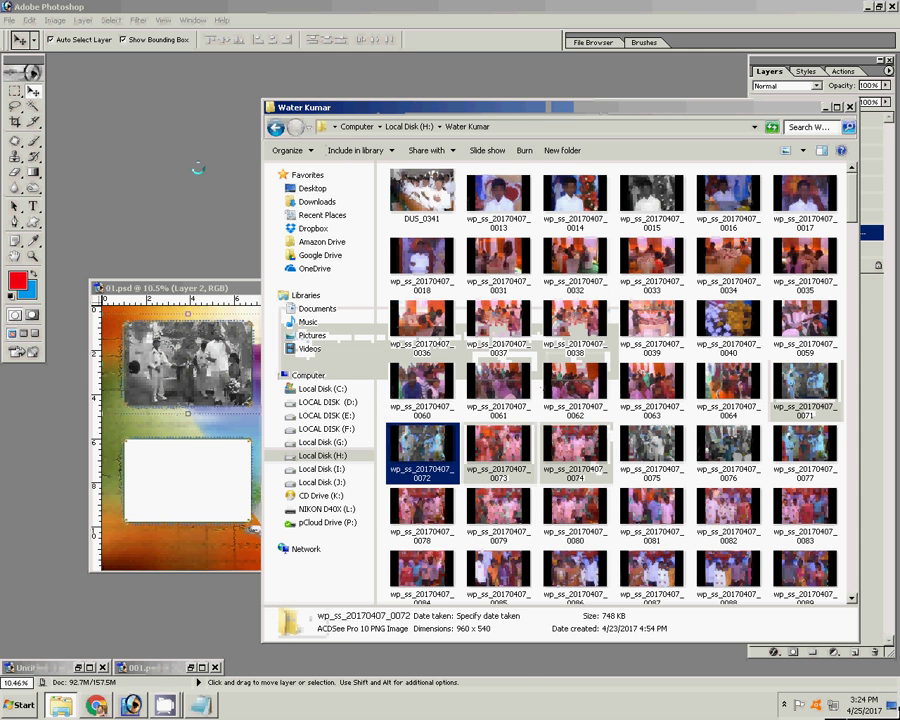
{"action": "left_click_drag", "start_coordinate": [201, 174], "coordinate": [207, 173]}
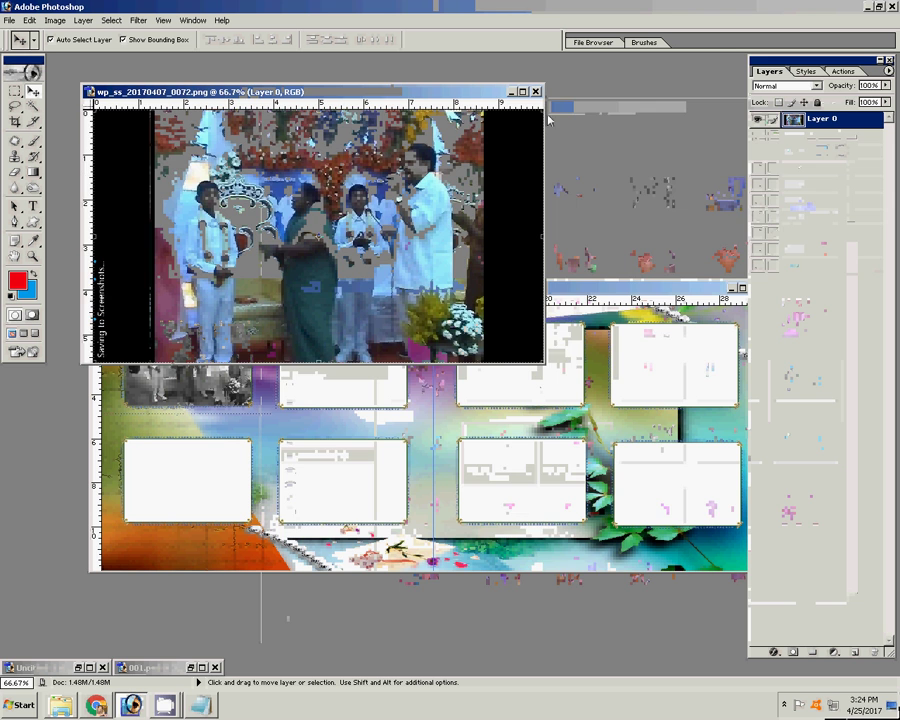
{"action": "left_click_drag", "start_coordinate": [300, 250], "coordinate": [188, 363]}
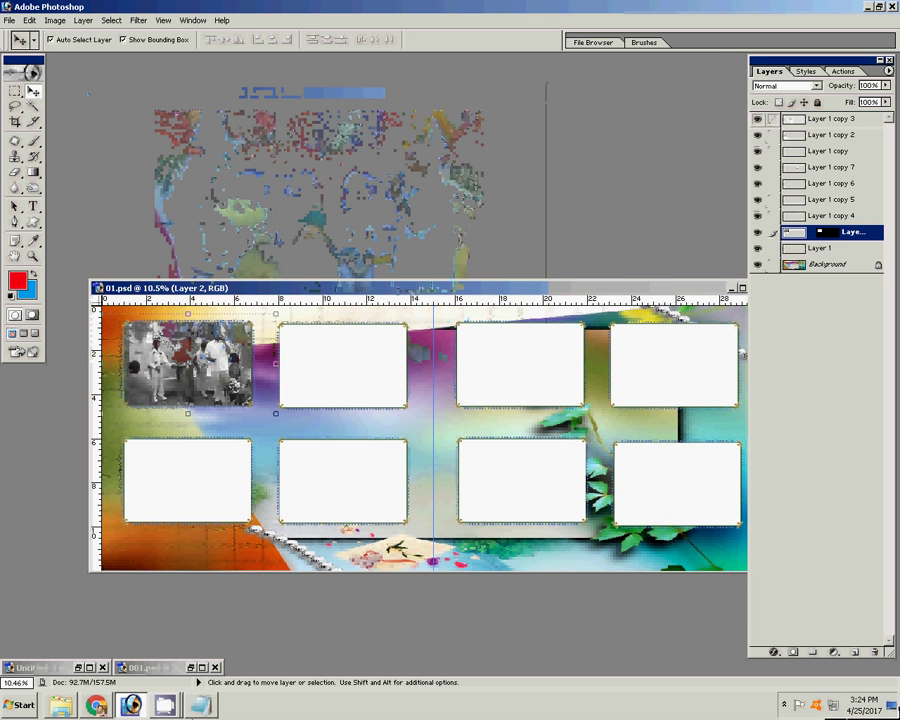
{"action": "left_click", "coordinate": [62, 707]}
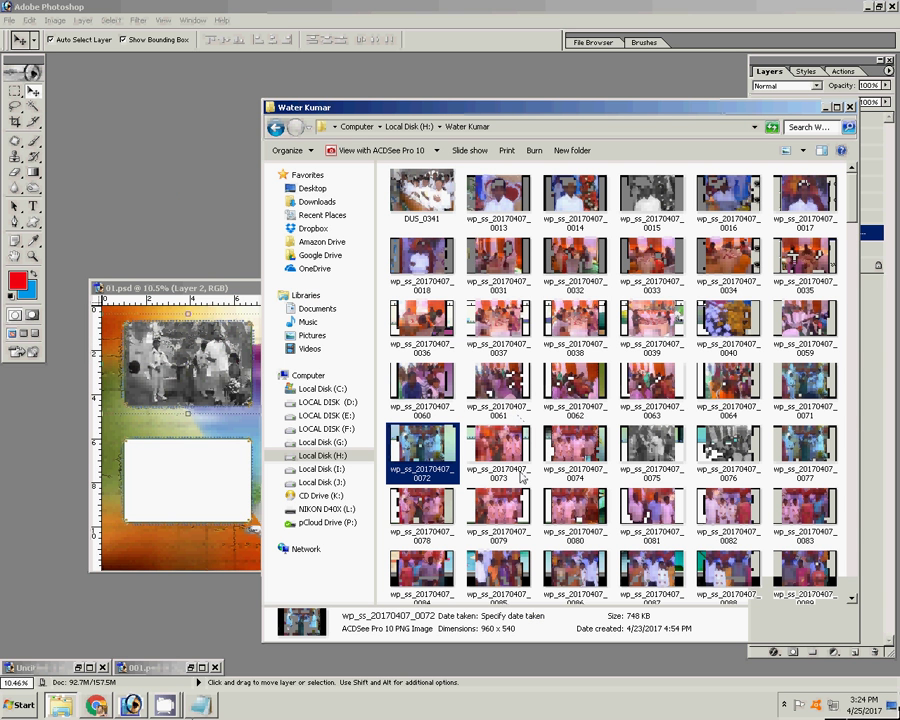
{"action": "left_click", "coordinate": [497, 451], "text": "ctrl"}
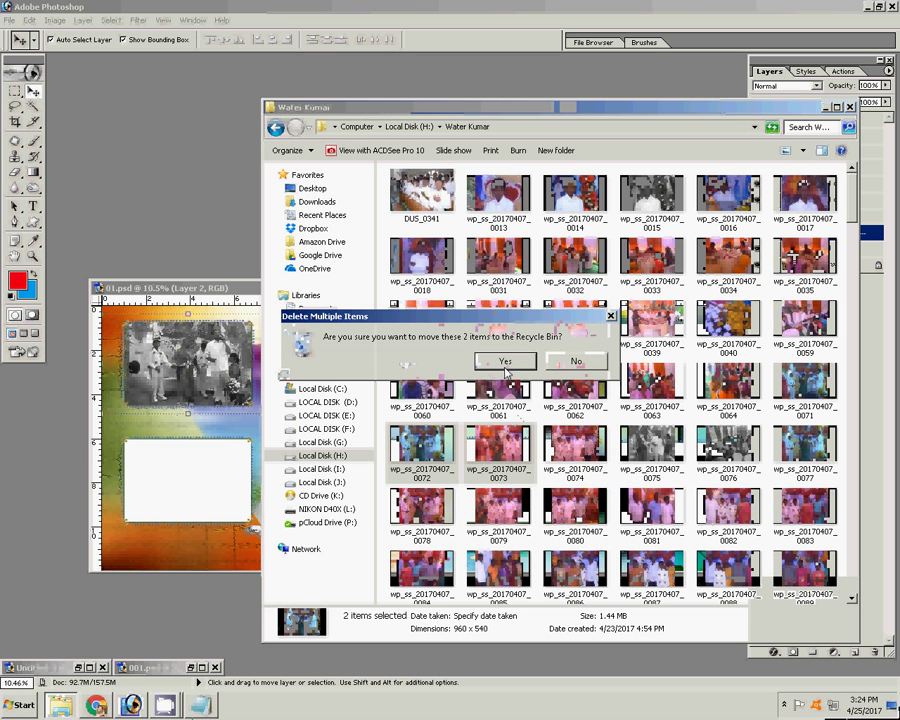
{"action": "left_click", "coordinate": [500, 361]}
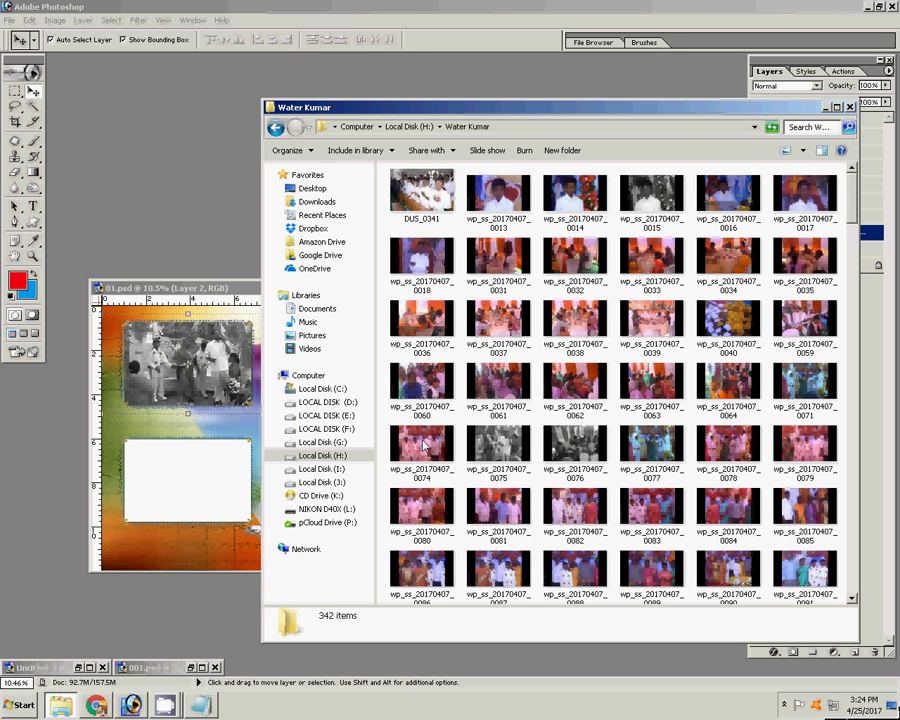
{"action": "left_click_drag", "start_coordinate": [422, 443], "coordinate": [301, 153]}
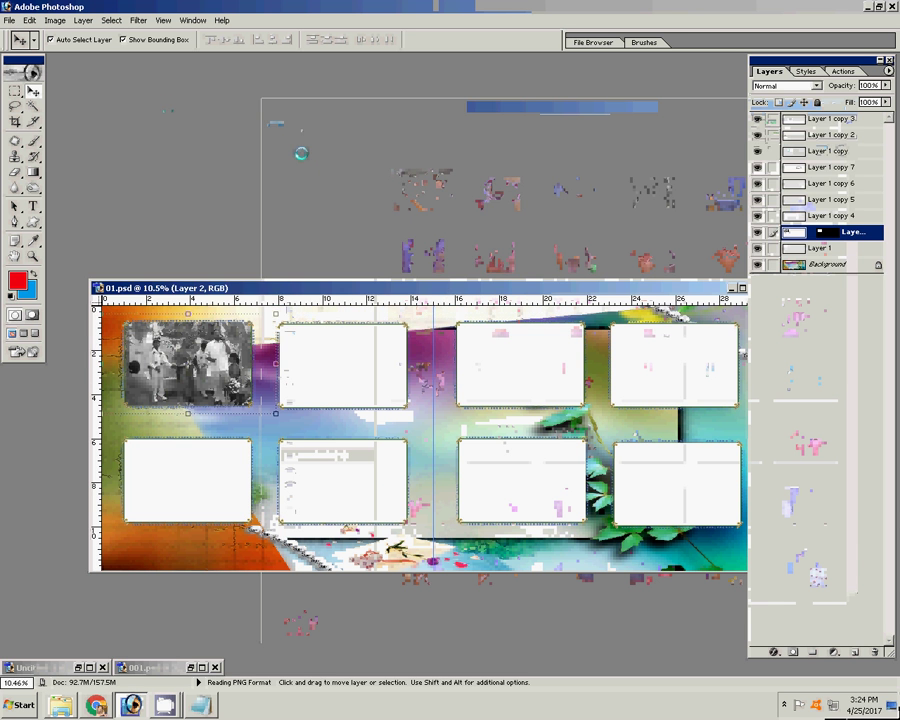
Give photo 0074 a midtone colour balance of −74, 0, −43, then close it without saving
{"action": "left_click", "coordinate": [843, 72]}
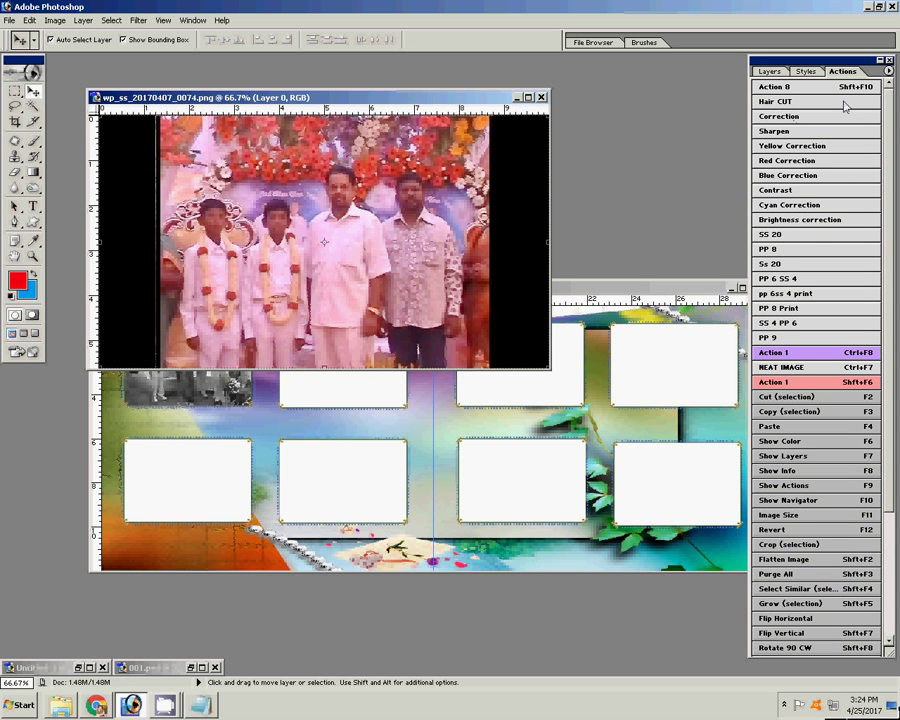
{"action": "key", "text": "ctrl+b"}
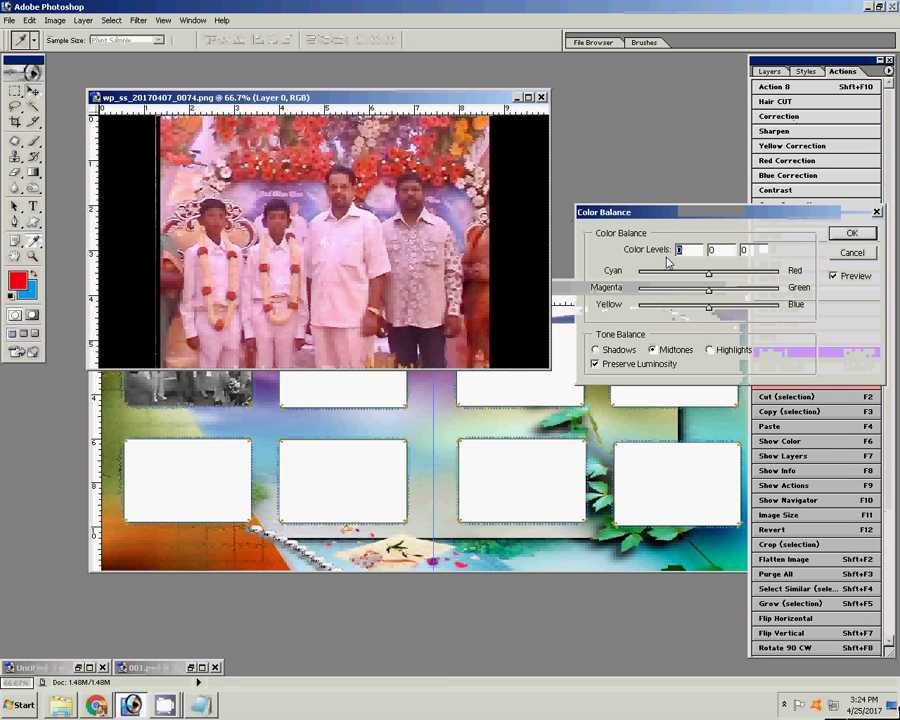
{"action": "left_click_drag", "start_coordinate": [709, 307], "coordinate": [681, 314]}
{"action": "left_click_drag", "start_coordinate": [707, 273], "coordinate": [658, 284]}
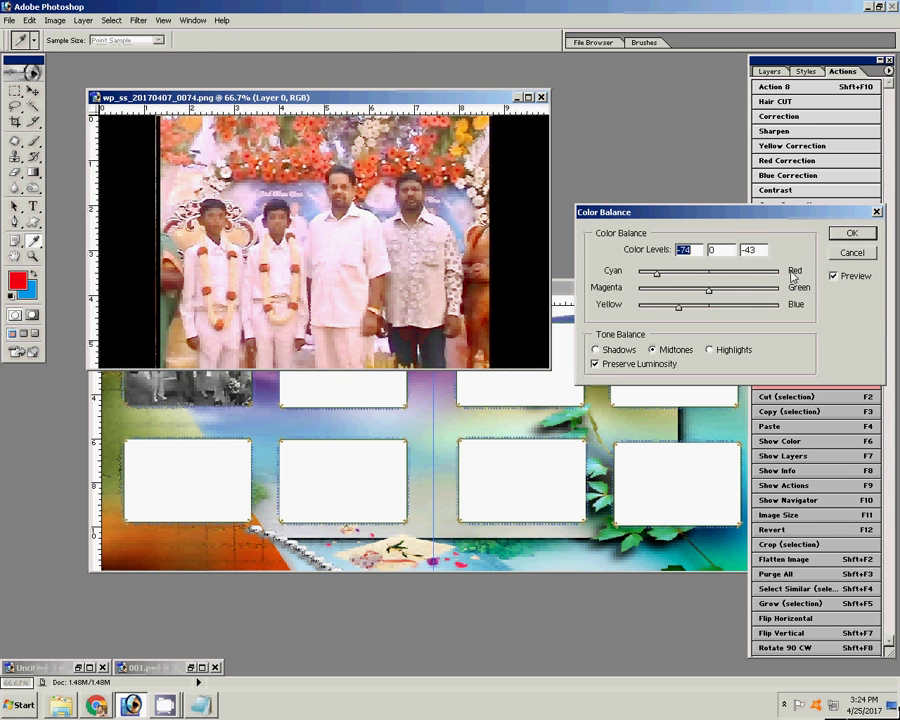
{"action": "left_click", "coordinate": [851, 233]}
{"action": "key", "text": "v"}
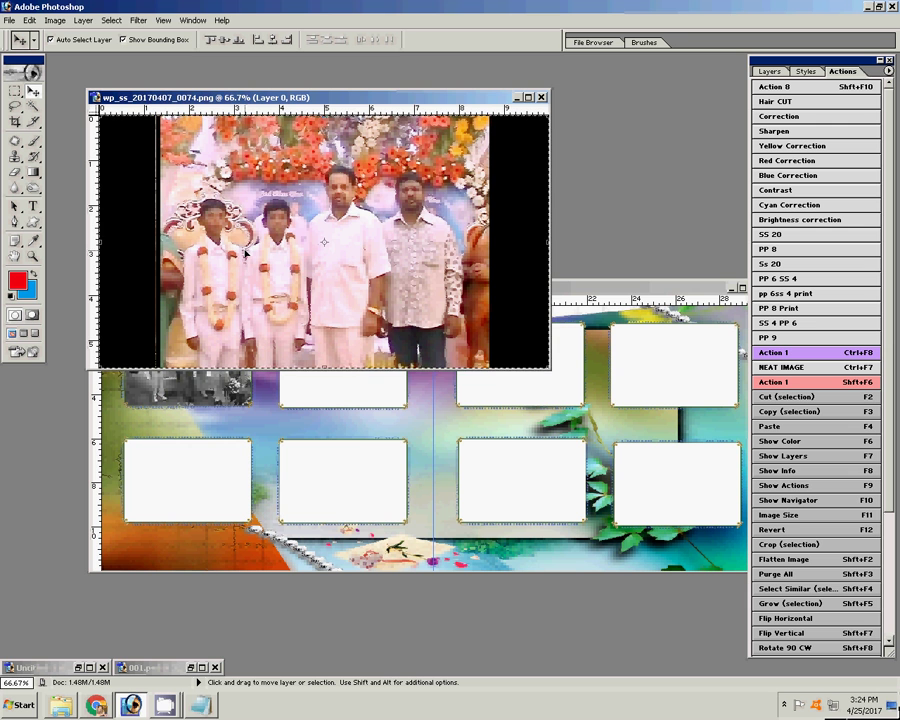
{"action": "key", "text": "ctrl+w"}
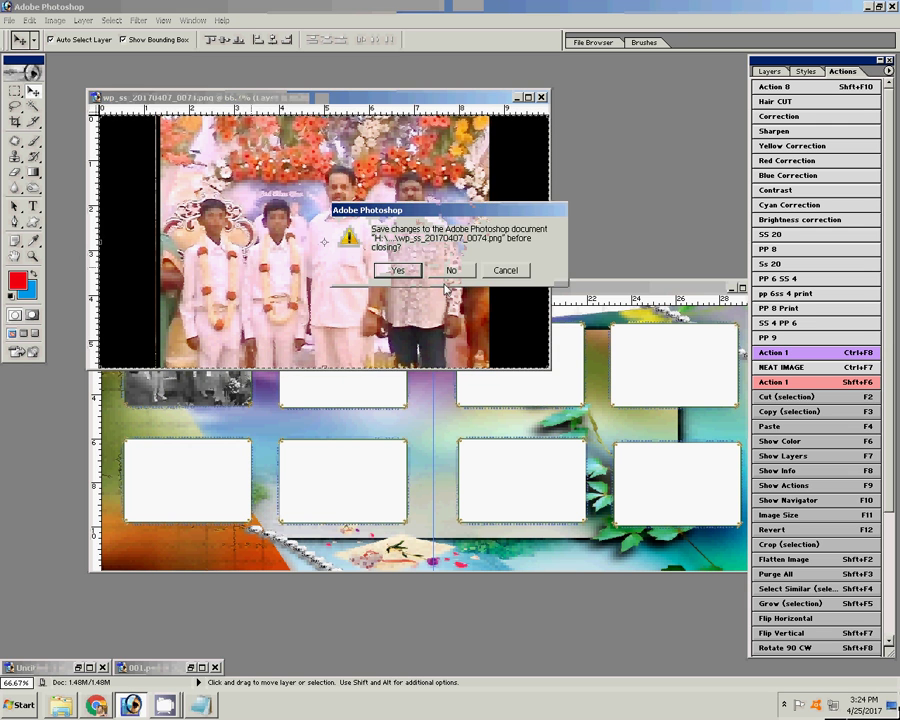
{"action": "key", "text": "n"}
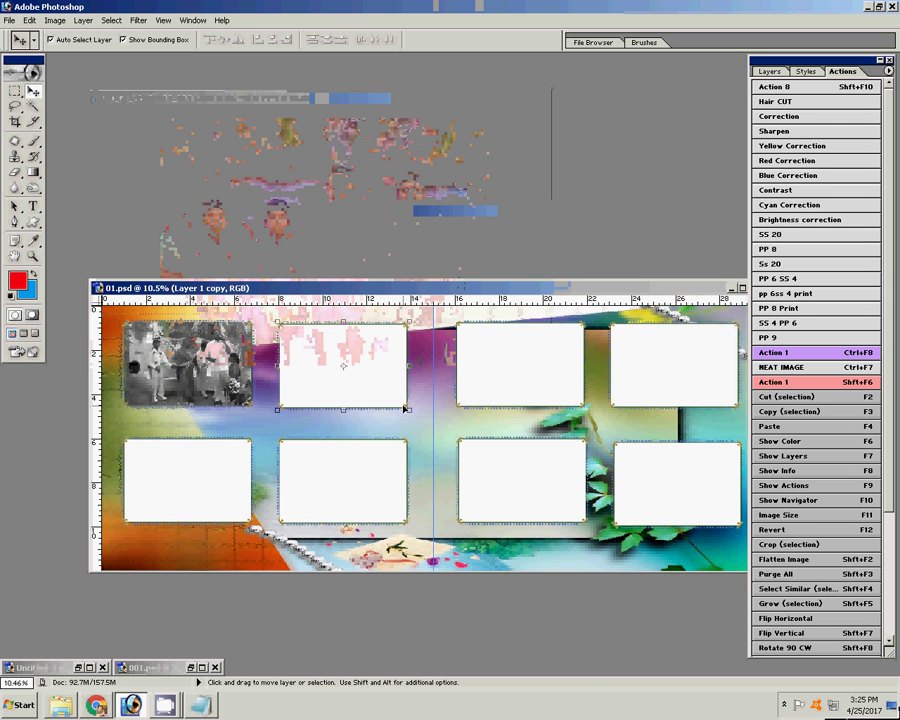
Enlarge the second top frame and paste the colour-corrected photo into it, scaled to fill
{"action": "left_click_drag", "start_coordinate": [409, 409], "coordinate": [420, 424]}
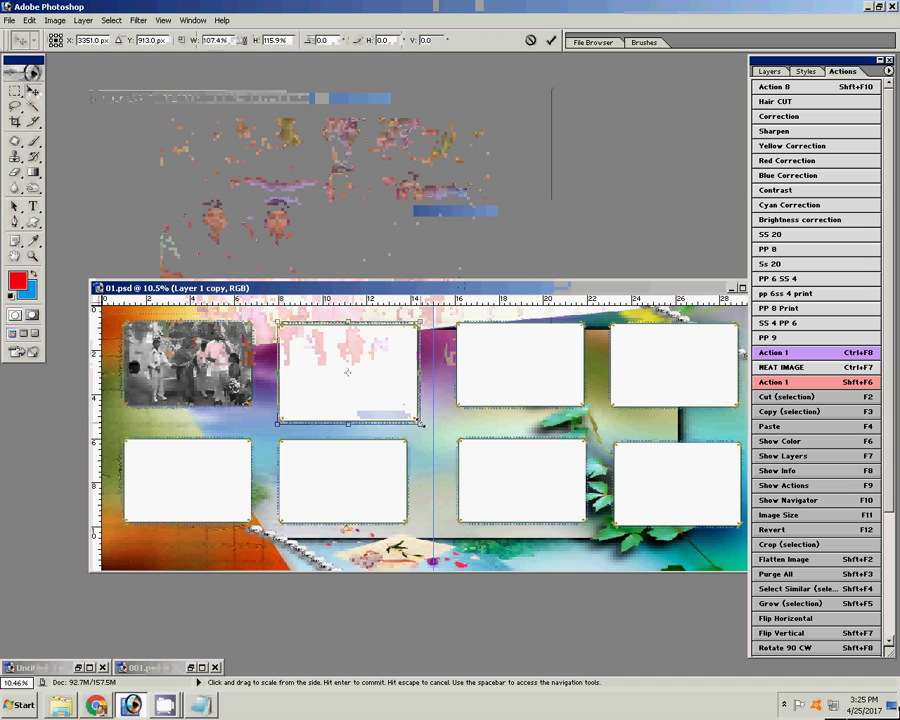
{"action": "key", "text": "Return"}
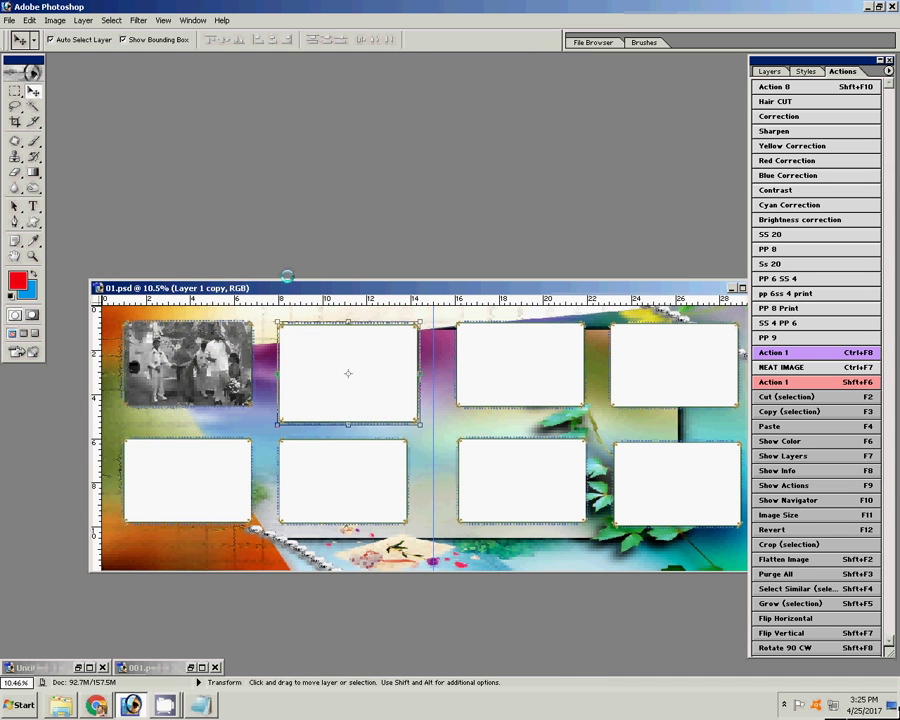
{"action": "key", "text": "w"}
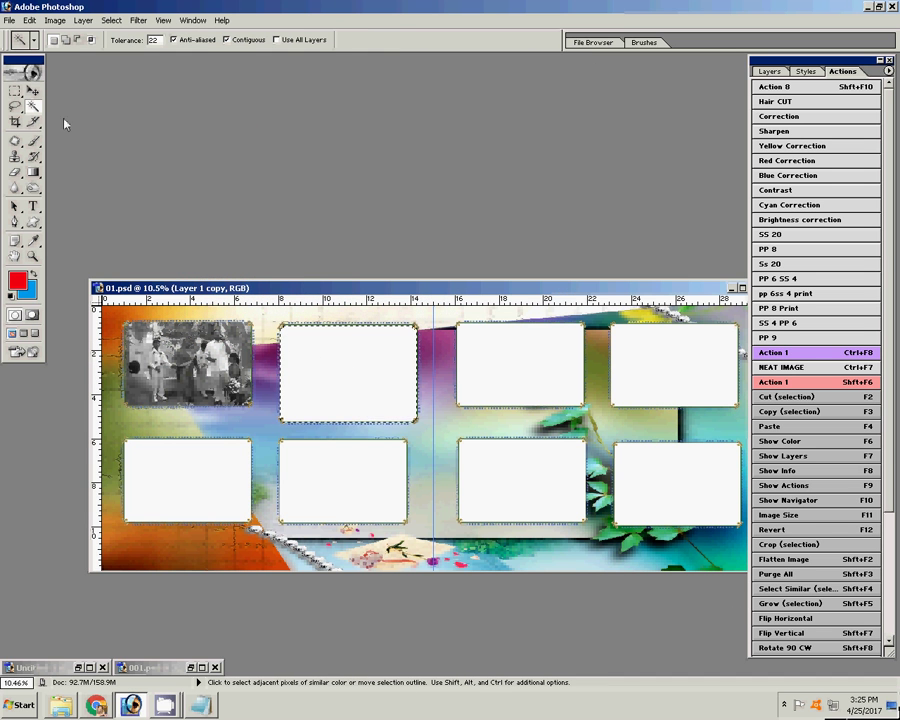
{"action": "left_click", "coordinate": [29, 20]}
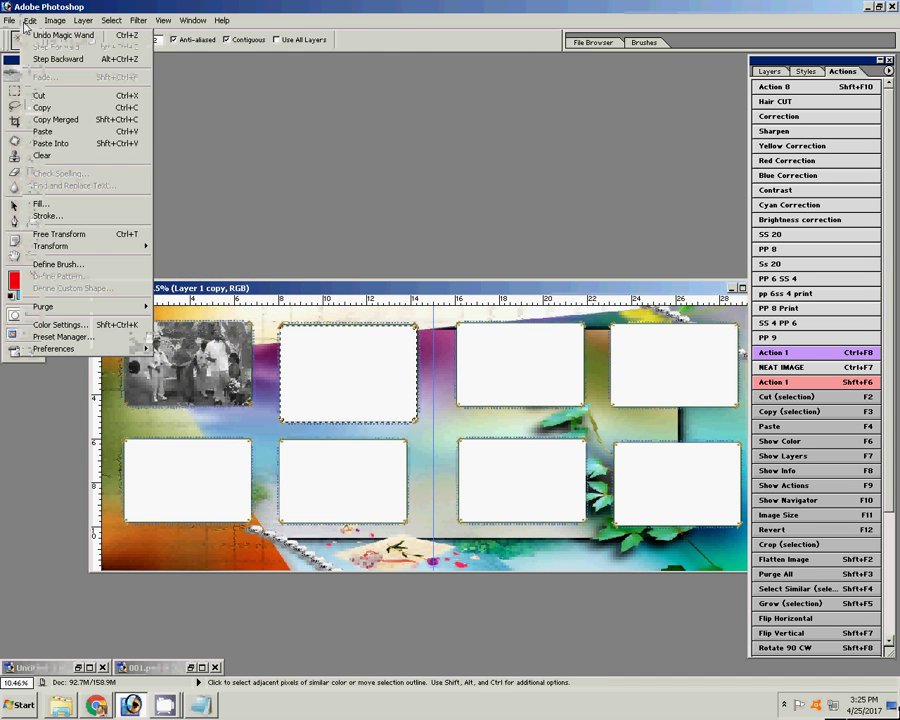
{"action": "left_click", "coordinate": [50, 145]}
{"action": "key", "text": "v"}
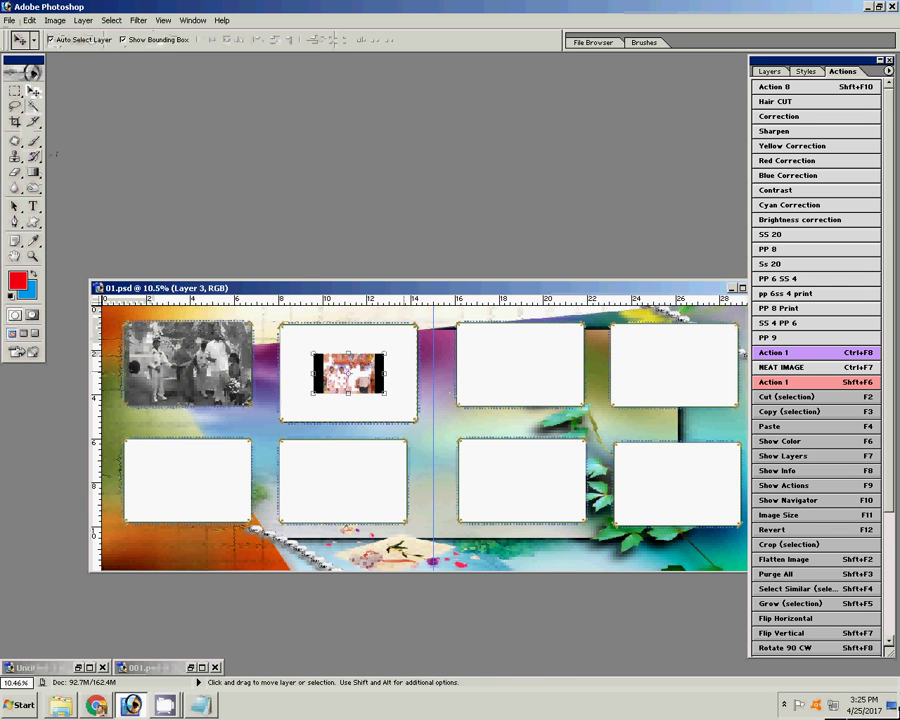
{"action": "left_click_drag", "start_coordinate": [385, 352], "coordinate": [446, 329]}
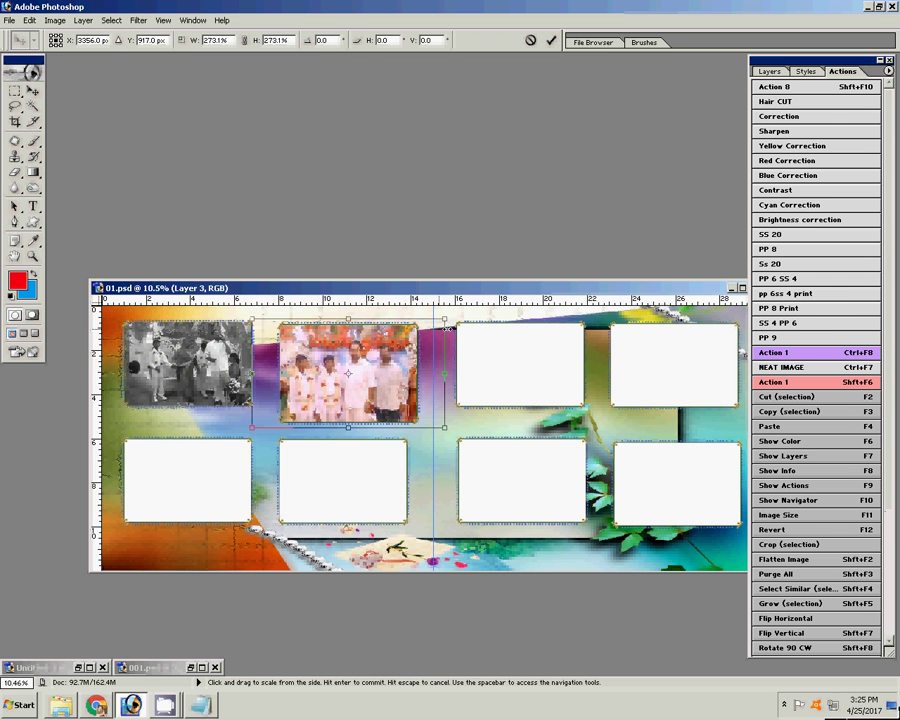
{"action": "key", "text": "Return"}
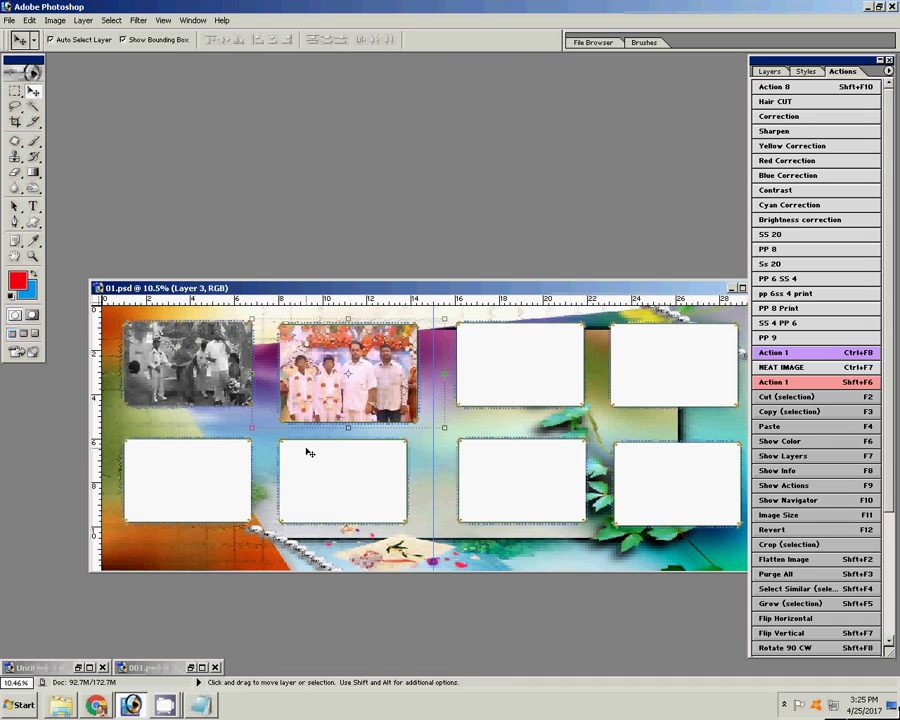
Enlarge the bottom-left frame
{"action": "left_click", "coordinate": [187, 476]}
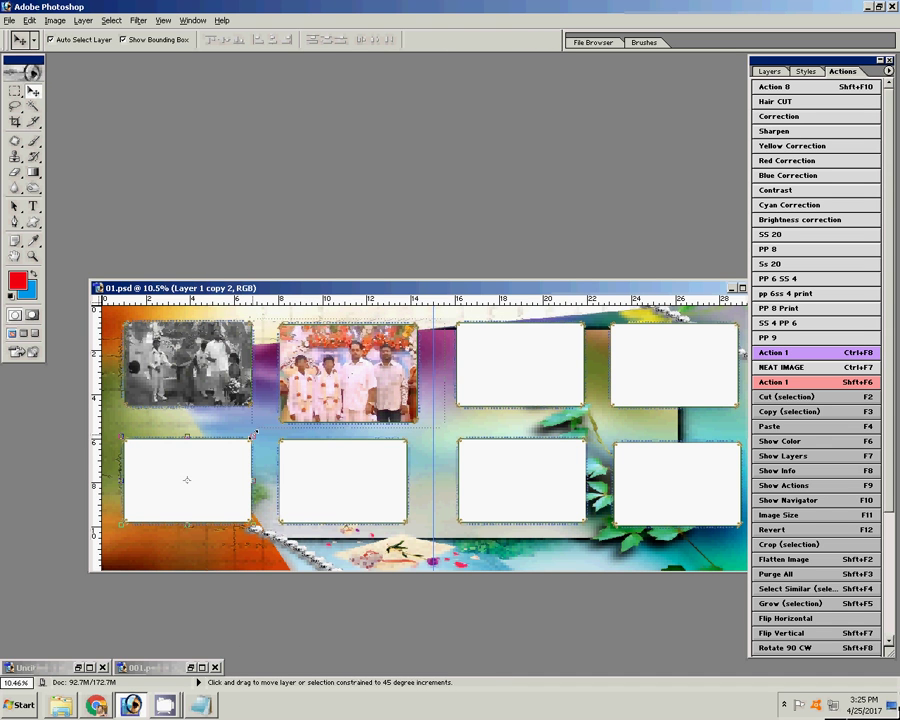
{"action": "key", "text": "shift+F6"}
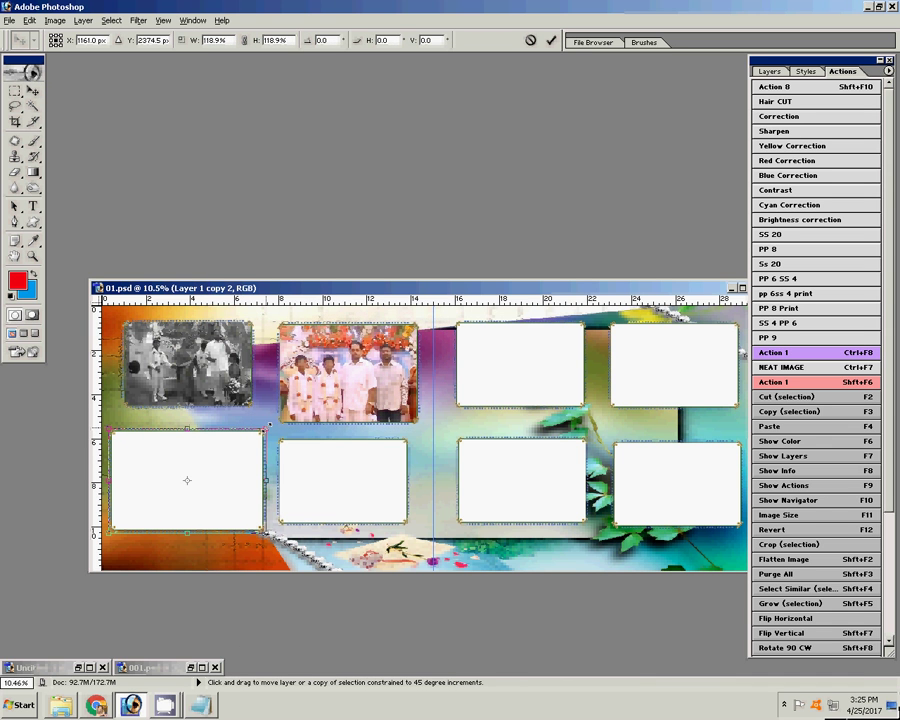
{"action": "left_click", "coordinate": [551, 40]}
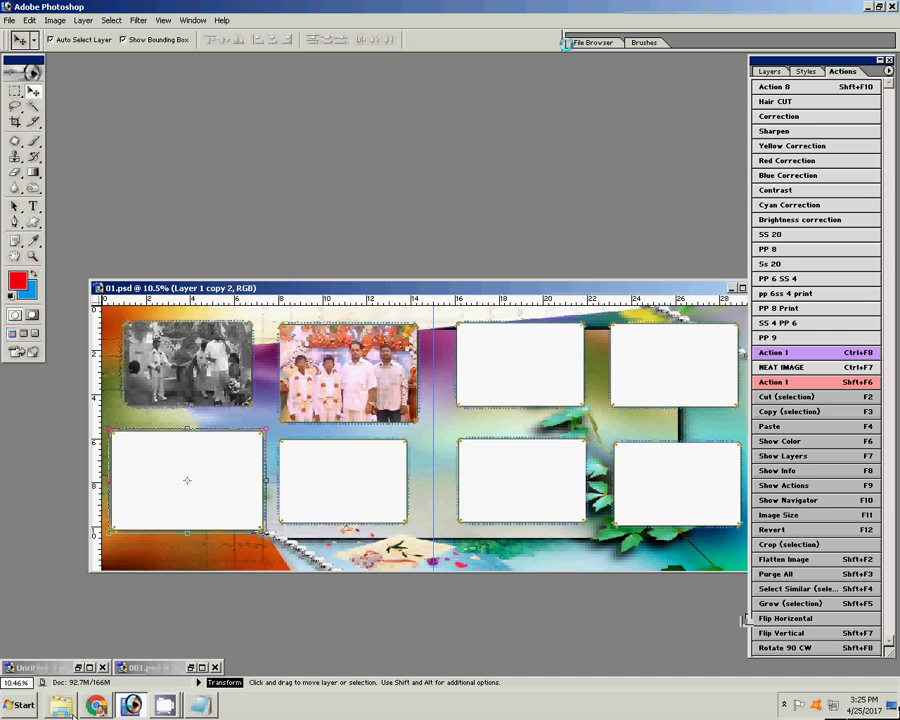
{"action": "left_click", "coordinate": [60, 705]}
Send photos 0074–0078 to the Recycle Bin, then drag the next photo, 0080, into Photoshop
{"action": "left_click", "coordinate": [502, 463], "text": "ctrl"}
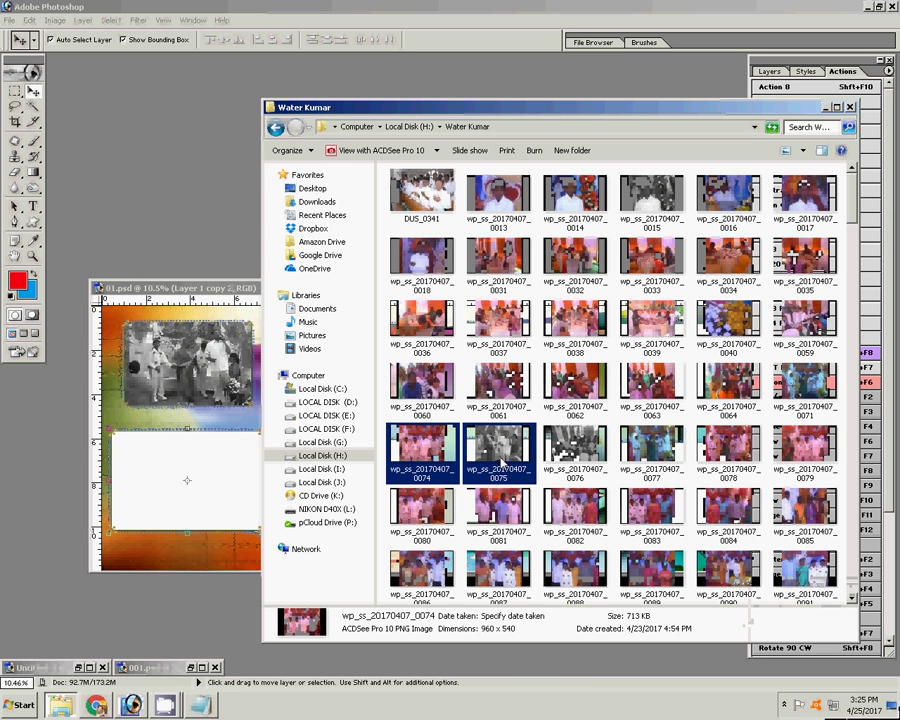
{"action": "left_click", "coordinate": [573, 455], "text": "ctrl"}
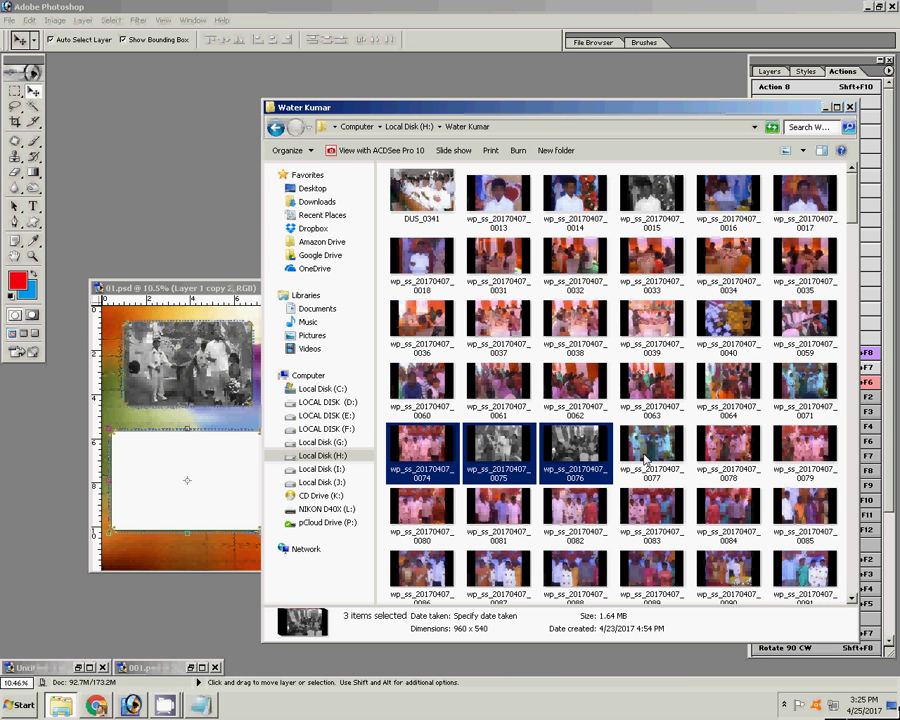
{"action": "left_click", "coordinate": [628, 478], "text": "ctrl"}
{"action": "left_click", "coordinate": [728, 455], "text": "ctrl"}
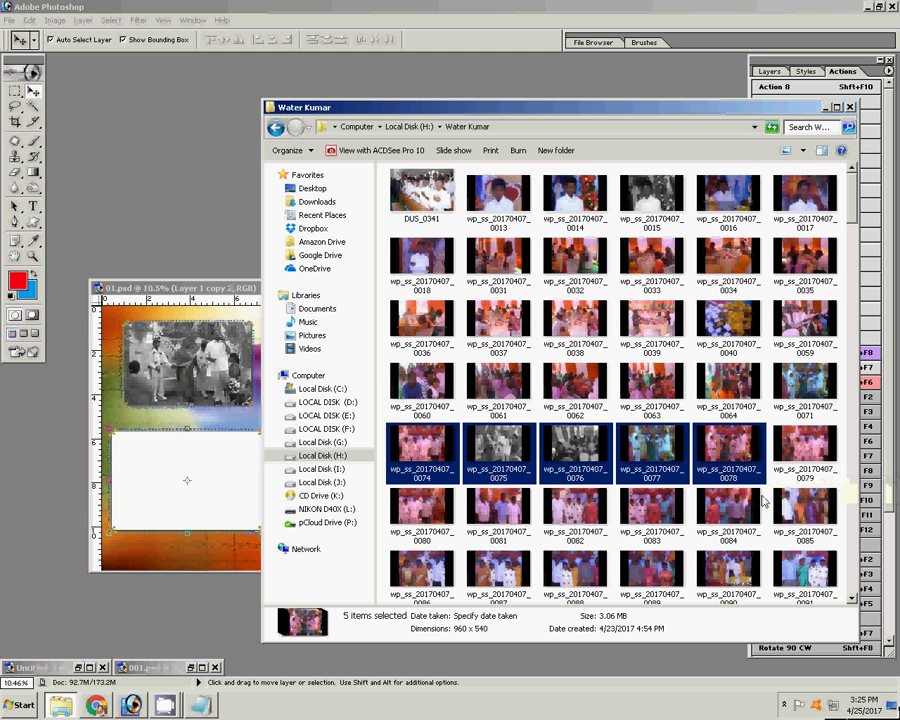
{"action": "key", "text": "Delete"}
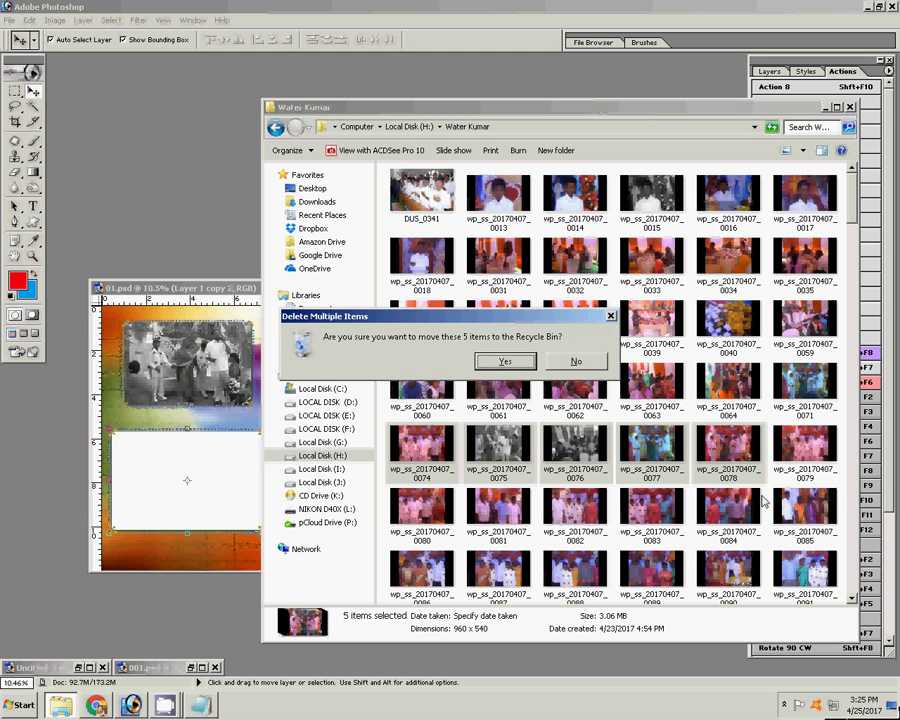
{"action": "key", "text": "Return"}
{"action": "left_click", "coordinate": [413, 459]}
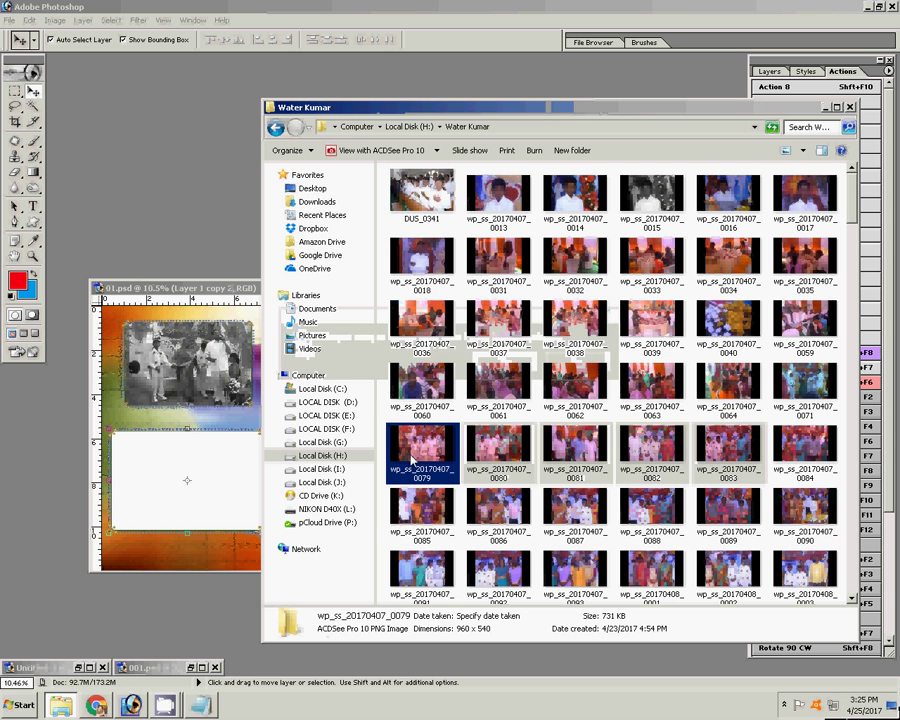
{"action": "left_click_drag", "start_coordinate": [413, 459], "coordinate": [172, 207]}
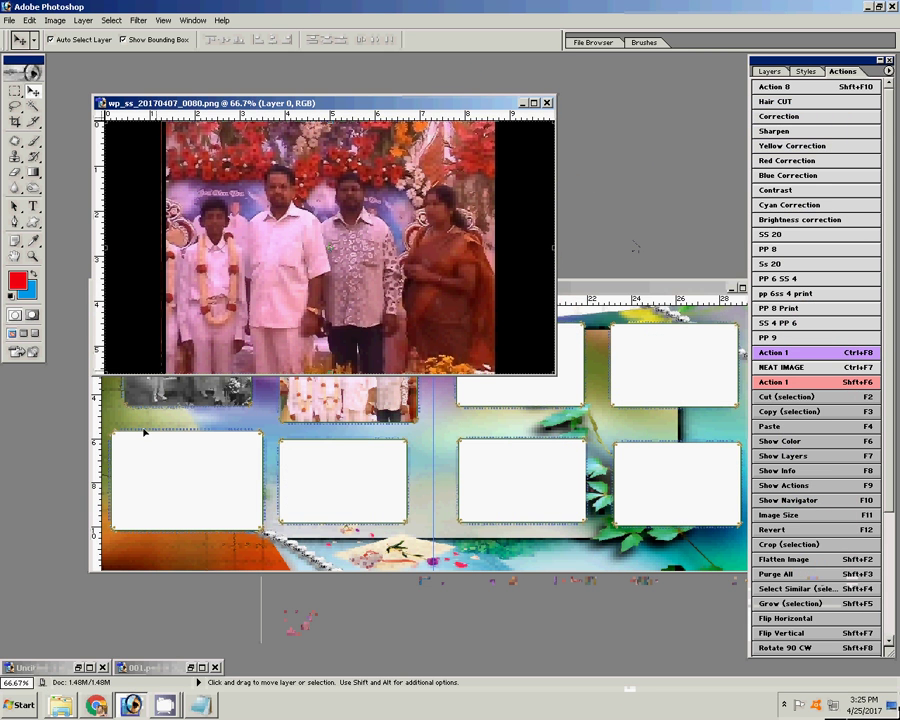
Return to Photoshop and keep photo 0080's window active instead of closing it
{"action": "key", "text": "alt+Tab"}
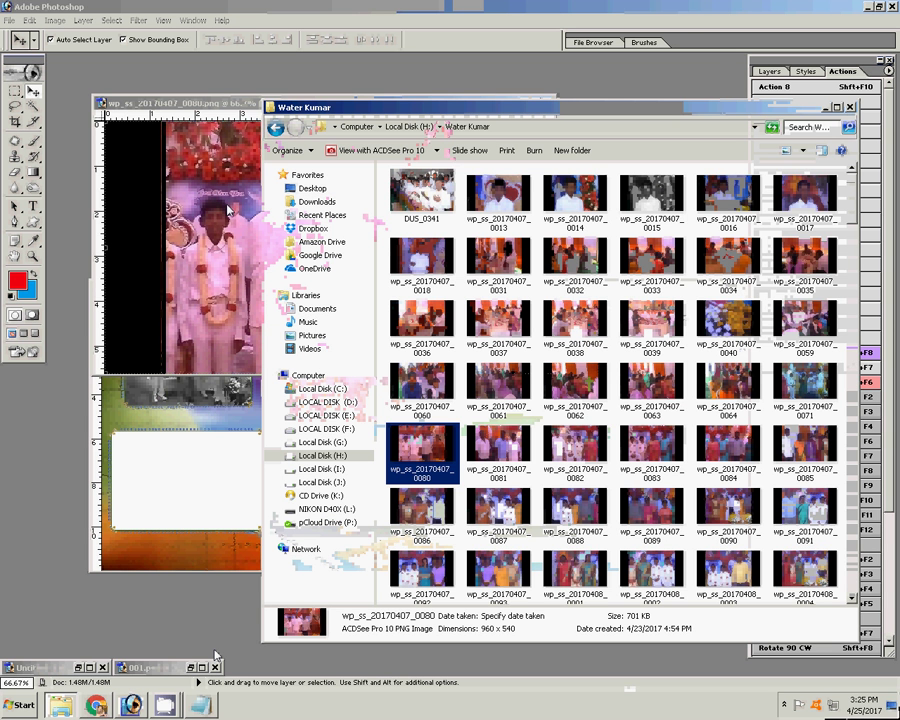
{"action": "key", "text": "alt+Tab"}
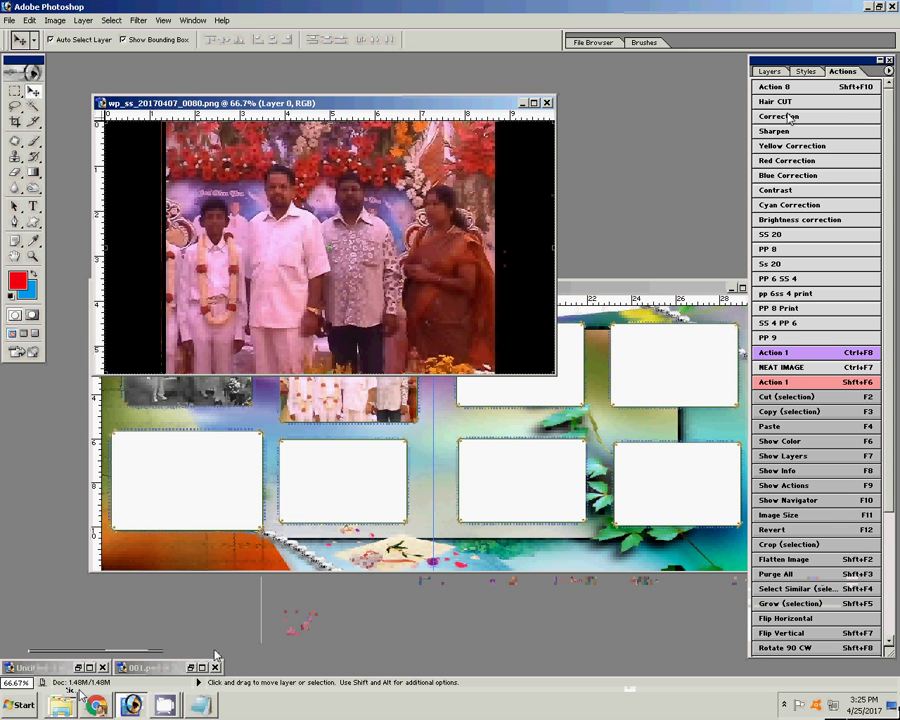
{"action": "left_click", "coordinate": [770, 87]}
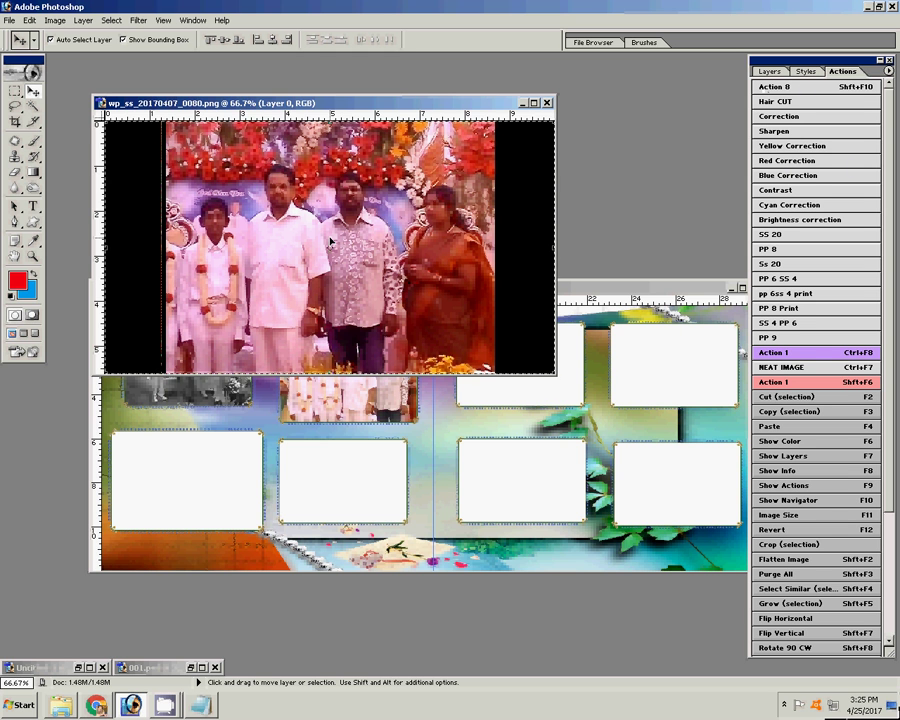
{"action": "key", "text": "ctrl+w"}
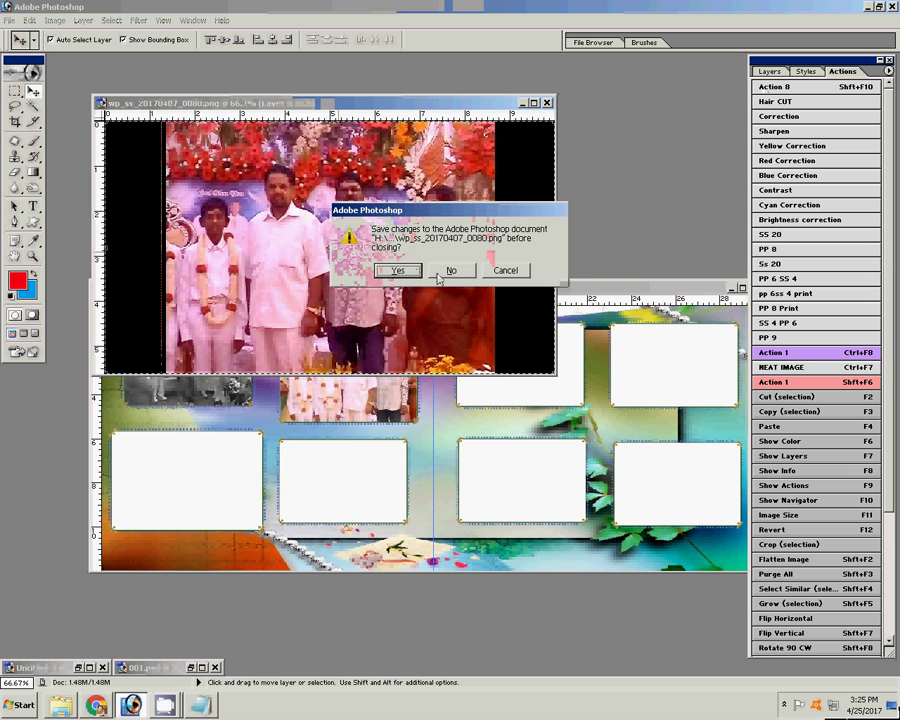
{"action": "left_click", "coordinate": [516, 272]}
Apply a Color Balance of −48 toward yellow to photo 0080 and close it
{"action": "key", "text": "ctrl+b"}
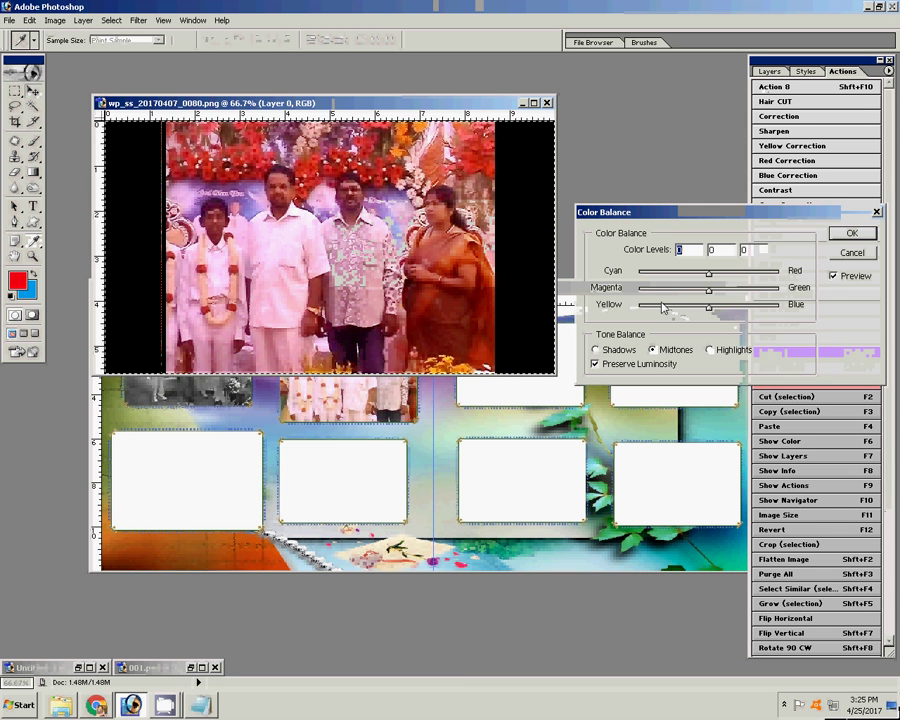
{"action": "left_click_drag", "start_coordinate": [709, 305], "coordinate": [675, 305]}
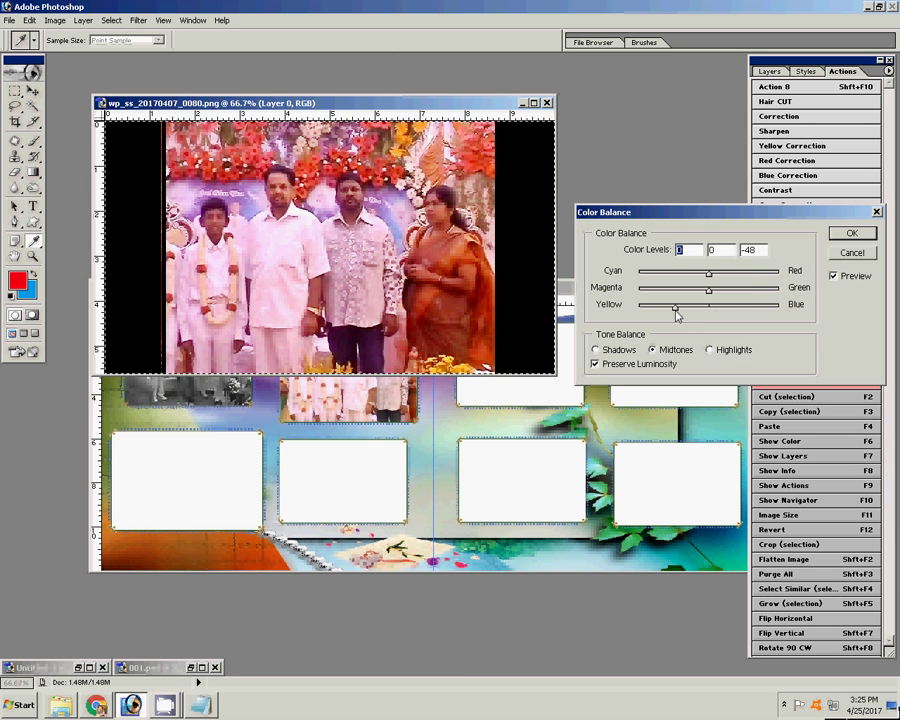
{"action": "left_click", "coordinate": [851, 233]}
{"action": "key", "text": "v"}
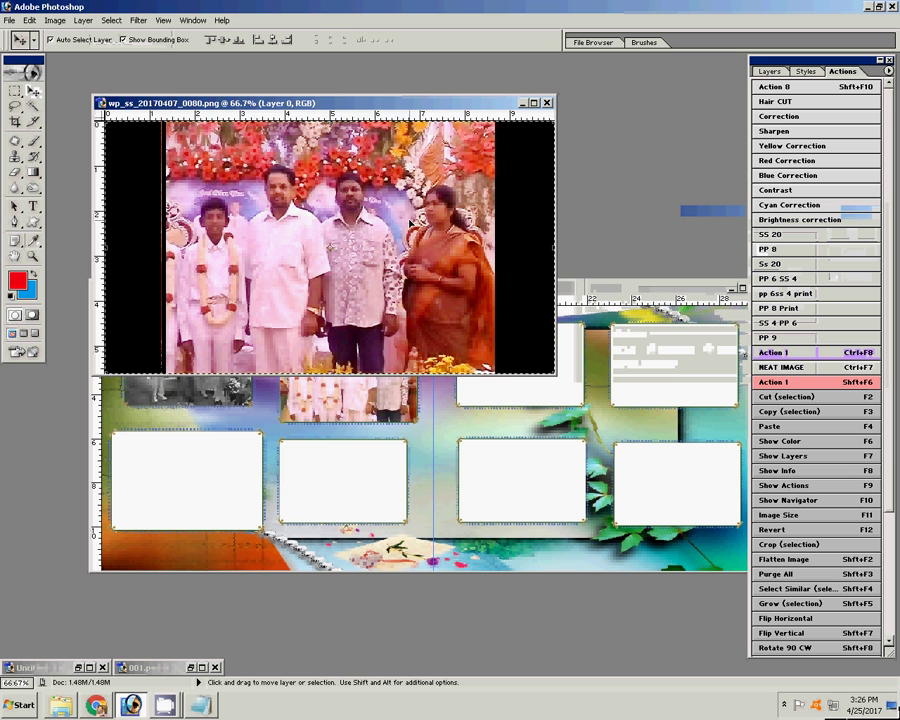
{"action": "key", "text": "ctrl+w"}
Paste photo 0080 into the lower-left frame of 01.psd and scale it to 290.7%
{"action": "left_click", "coordinate": [450, 268]}
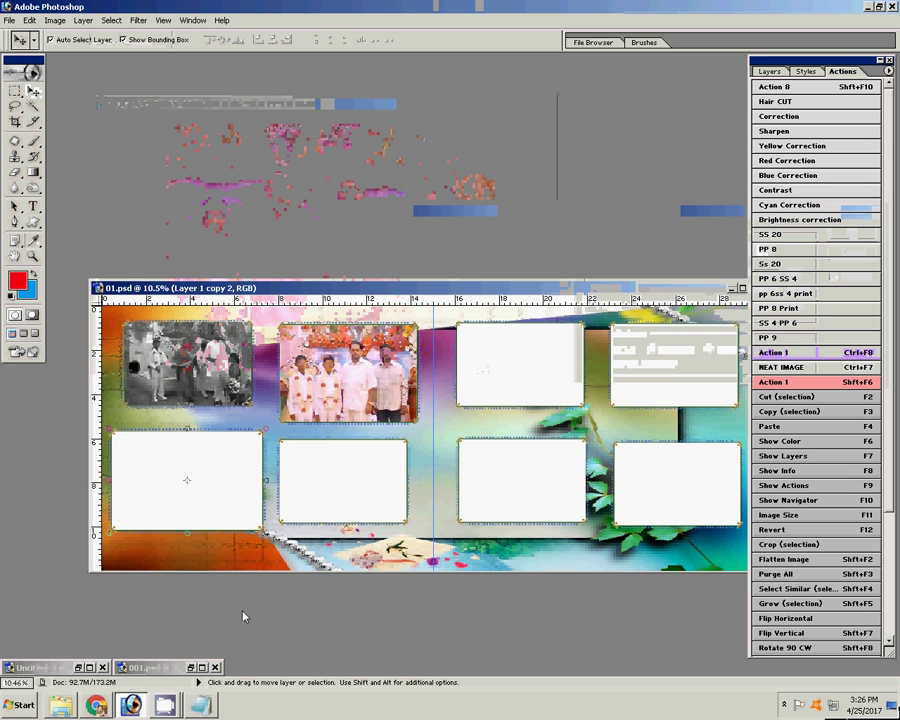
{"action": "key", "text": "w"}
{"action": "left_click", "coordinate": [191, 492]}
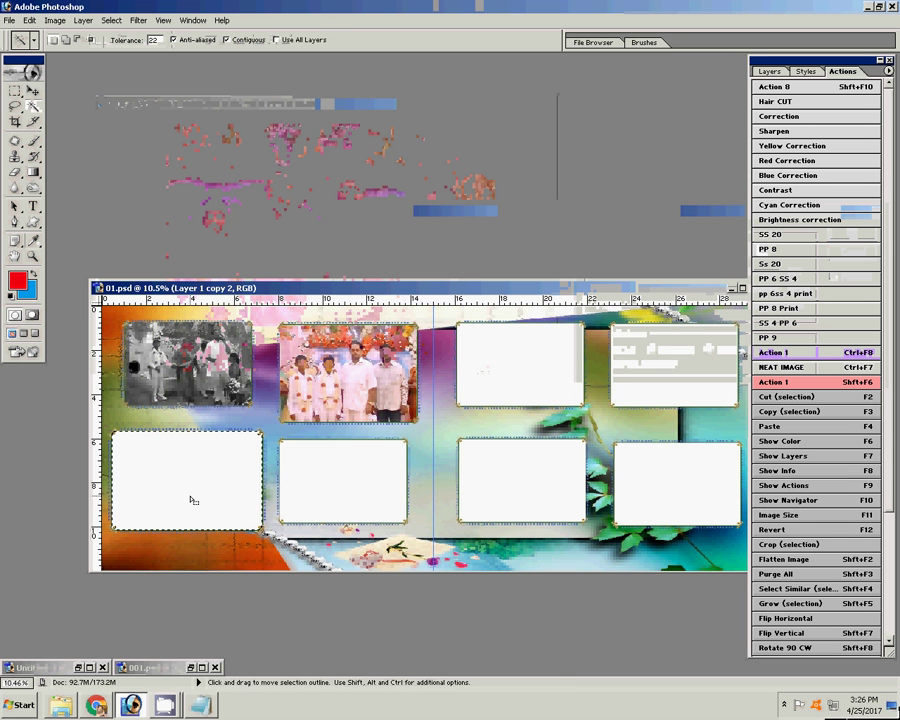
{"action": "key", "text": "ctrl+v"}
{"action": "key", "text": "v"}
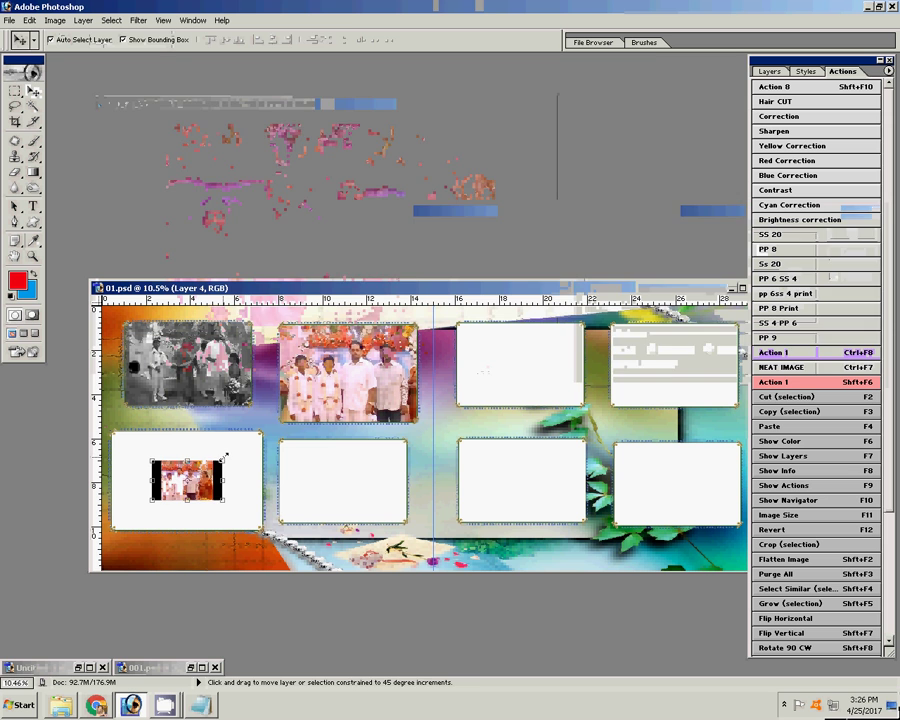
{"action": "key", "text": "ctrl+t"}
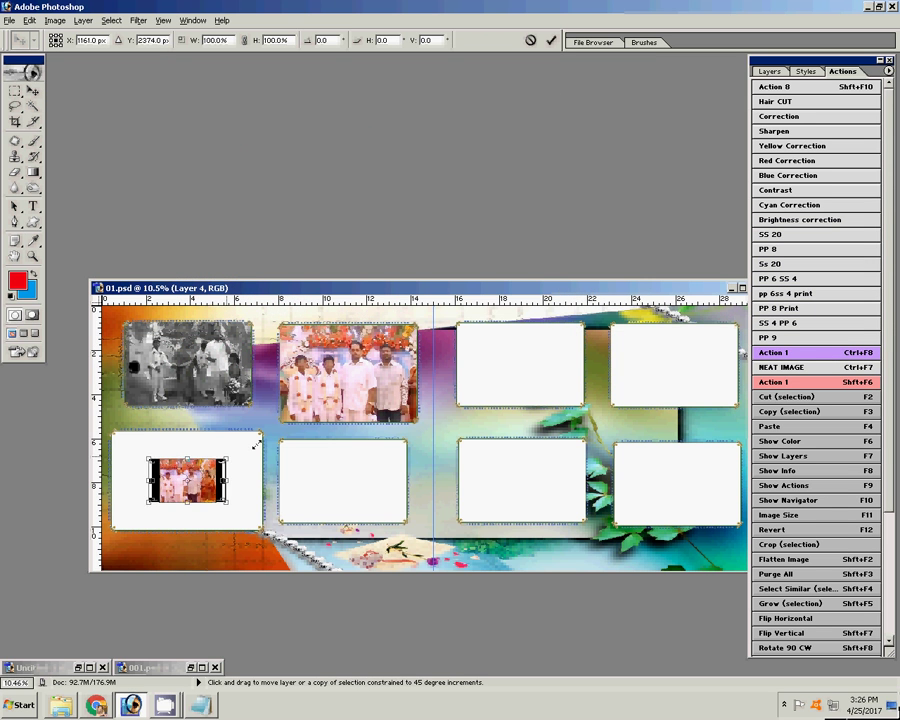
{"action": "left_click_drag", "start_coordinate": [257, 444], "coordinate": [291, 424]}
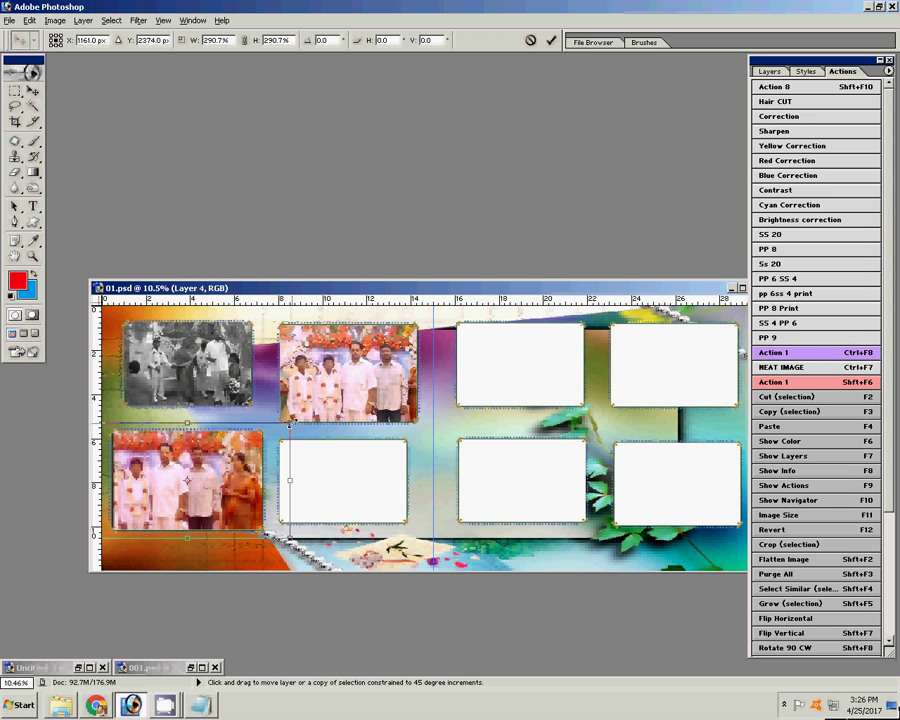
{"action": "key", "text": "Return"}
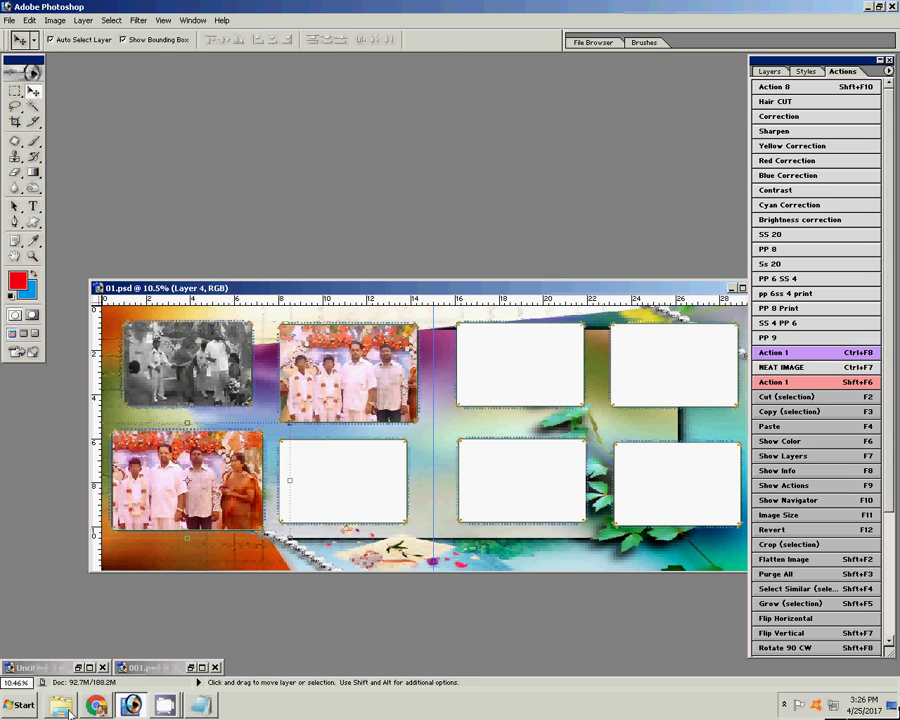
Delete photo 0080 from the Water Kumar folder and drag photo 0081 into Photoshop
{"action": "key", "text": "alt+Tab"}
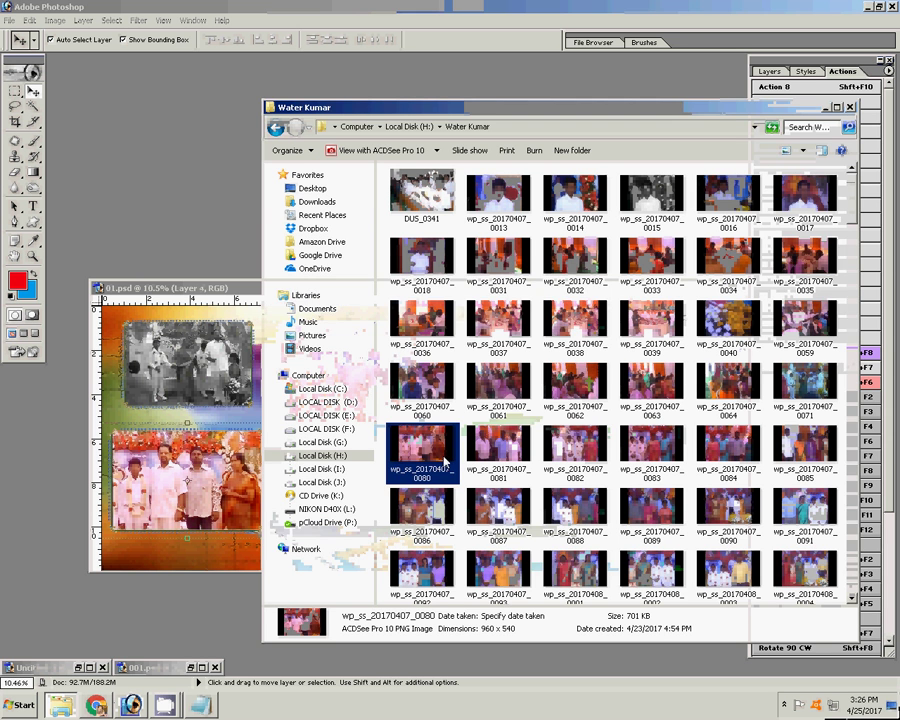
{"action": "key", "text": "Delete"}
{"action": "key", "text": "Return"}
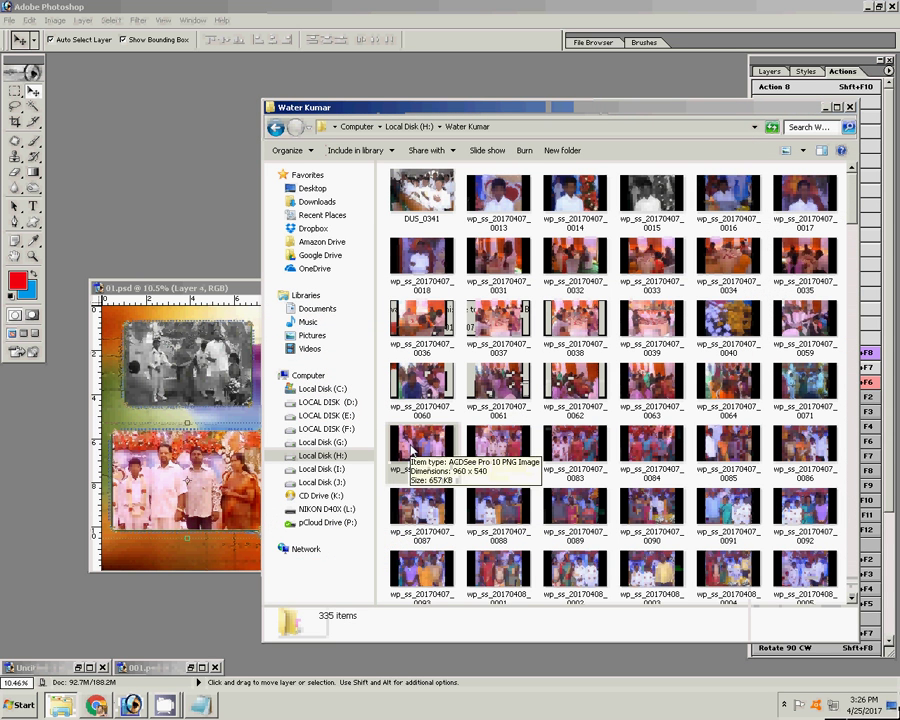
{"action": "left_click_drag", "start_coordinate": [411, 452], "coordinate": [186, 196]}
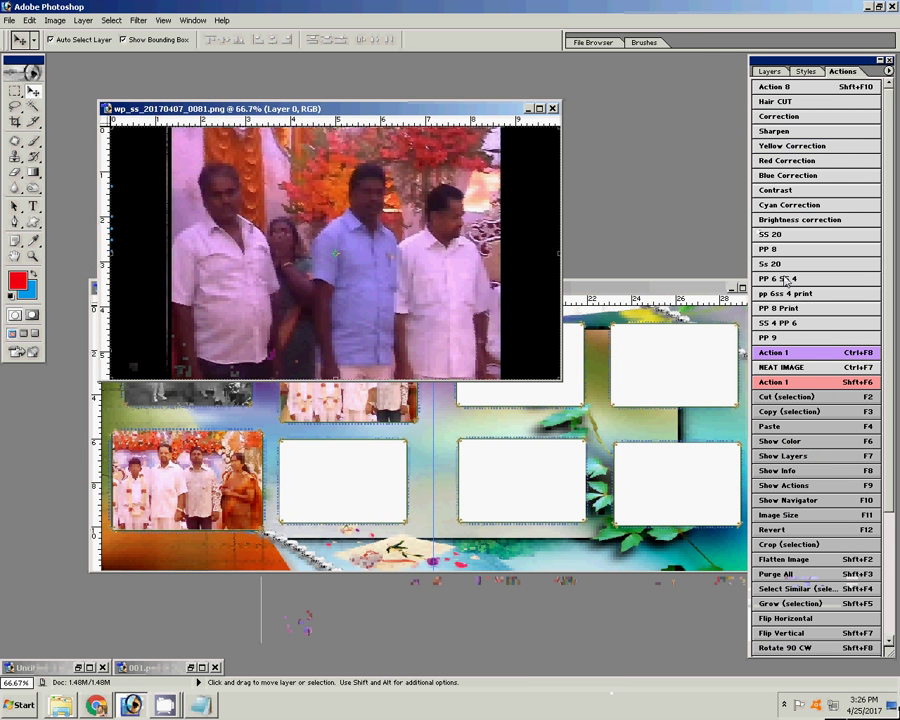
Run the colour-correction action with balance −49, 0, −51 on photo 0081, then close it
{"action": "left_click", "coordinate": [818, 88]}
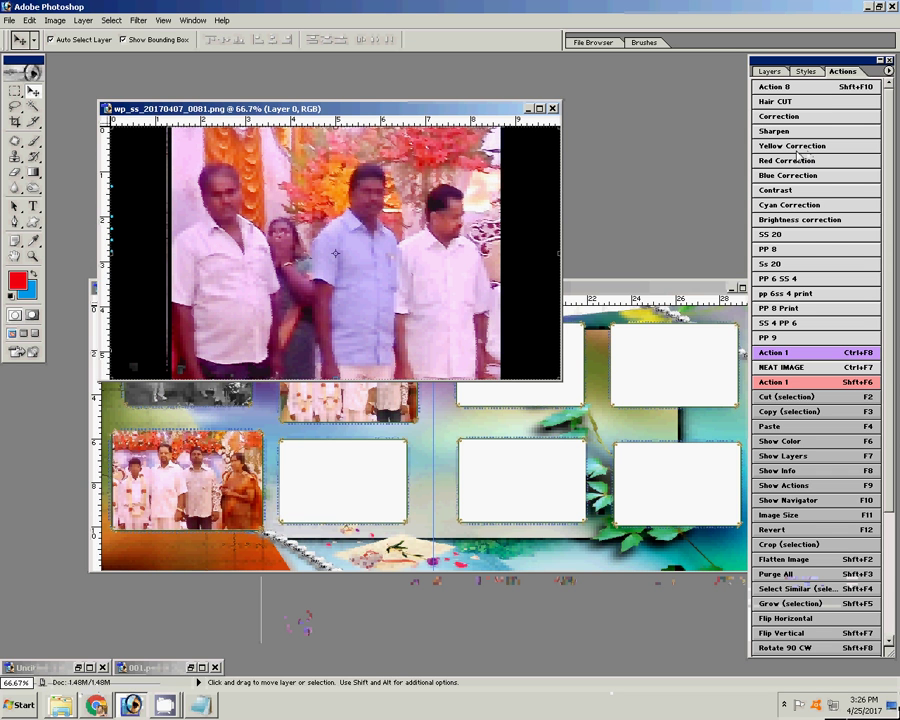
{"action": "mouse_move", "coordinate": [708, 304]}
{"action": "left_mouse_down"}
{"action": "mouse_move", "coordinate": [655, 307]}
{"action": "mouse_move", "coordinate": [670, 307]}
{"action": "left_mouse_up"}
{"action": "left_click_drag", "start_coordinate": [708, 273], "coordinate": [674, 276]}
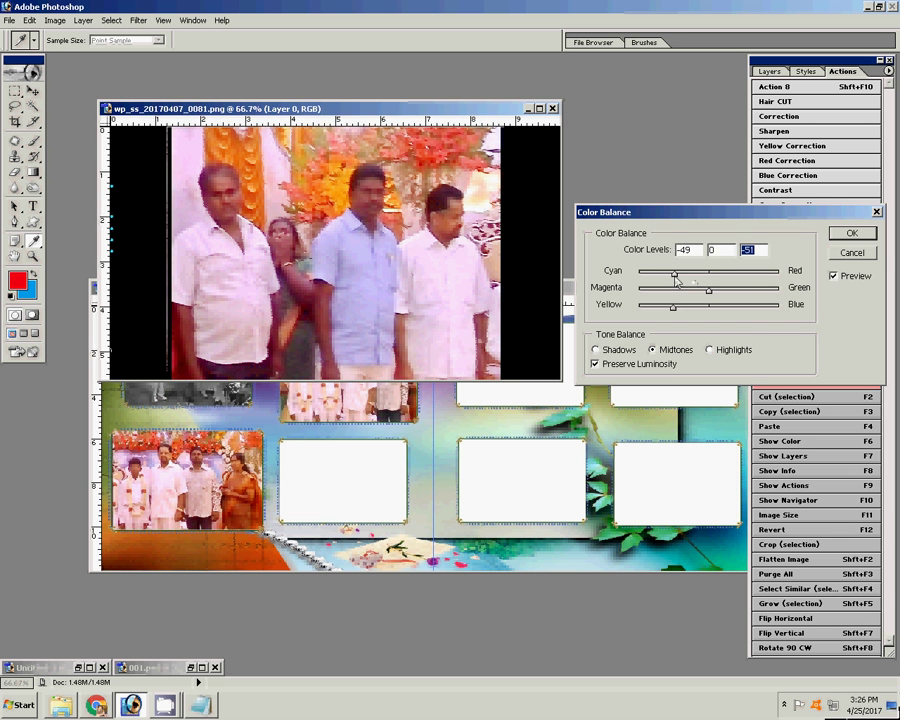
{"action": "left_click", "coordinate": [852, 233]}
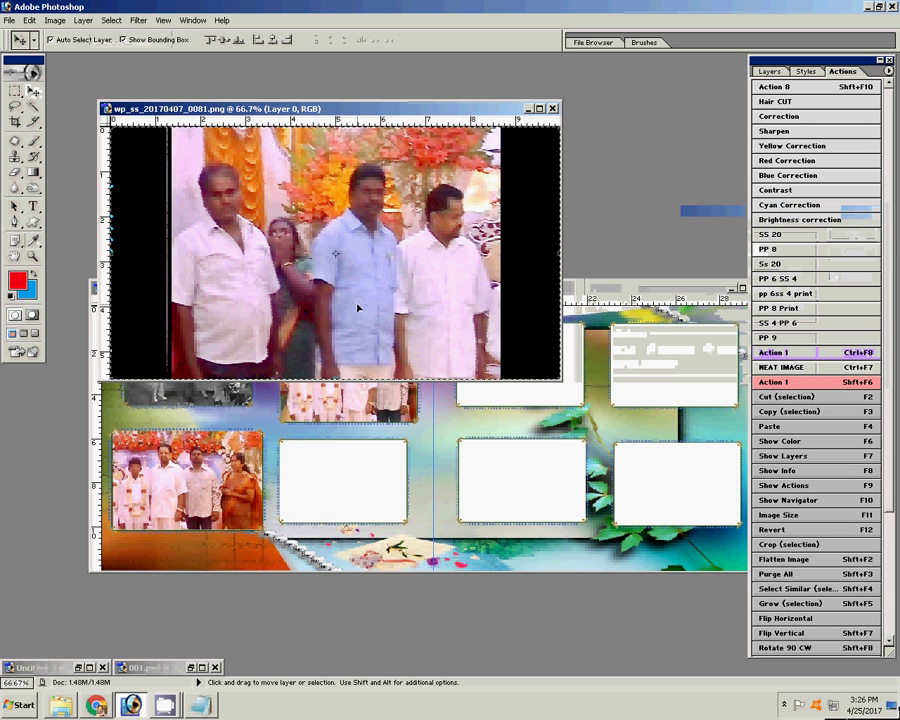
{"action": "key", "text": "n"}
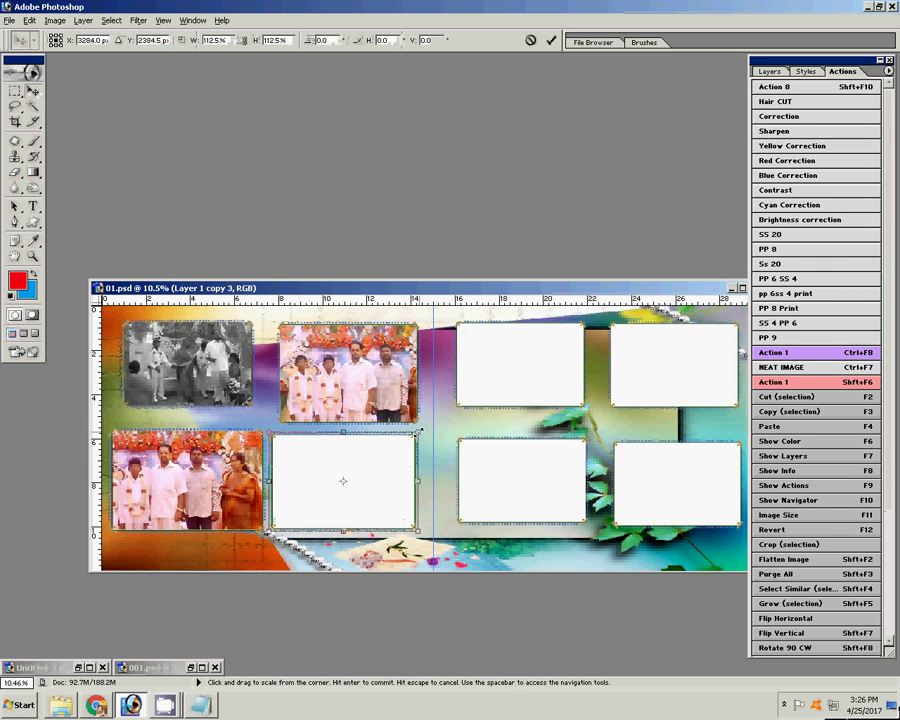
Paste photo 0081 into the bottom row's second frame and scale it to 273.9%
{"action": "key", "text": "Return"}
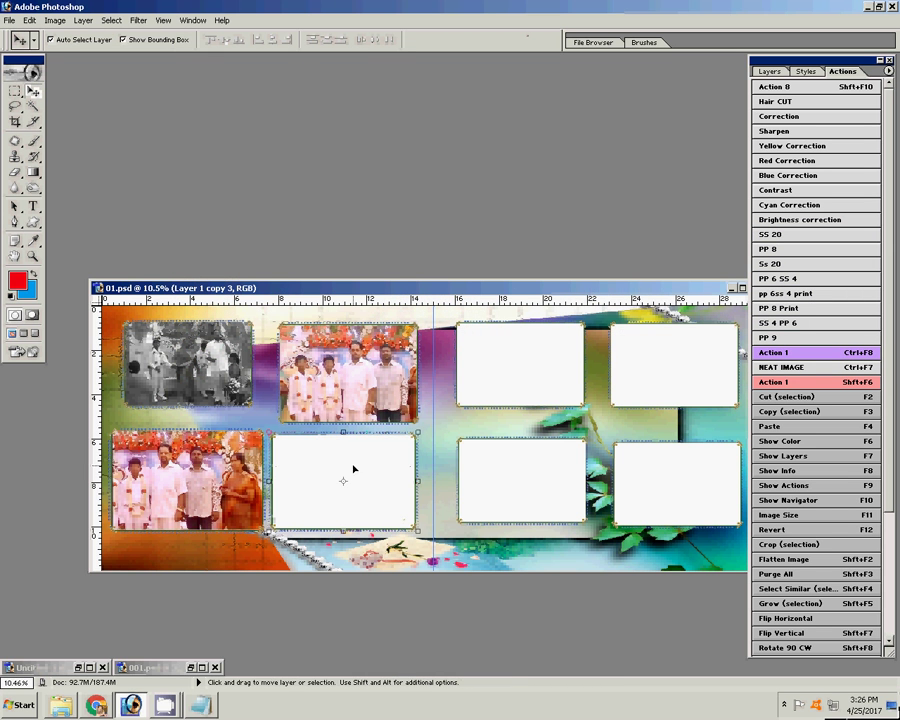
{"action": "key", "text": "w"}
{"action": "left_click", "coordinate": [344, 470]}
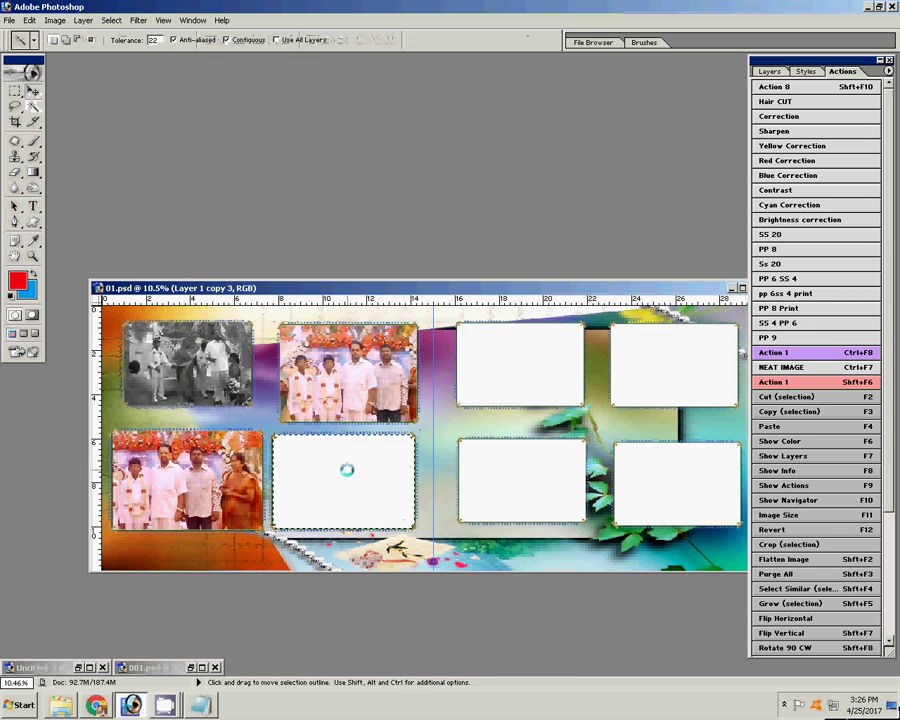
{"action": "left_click", "coordinate": [29, 20]}
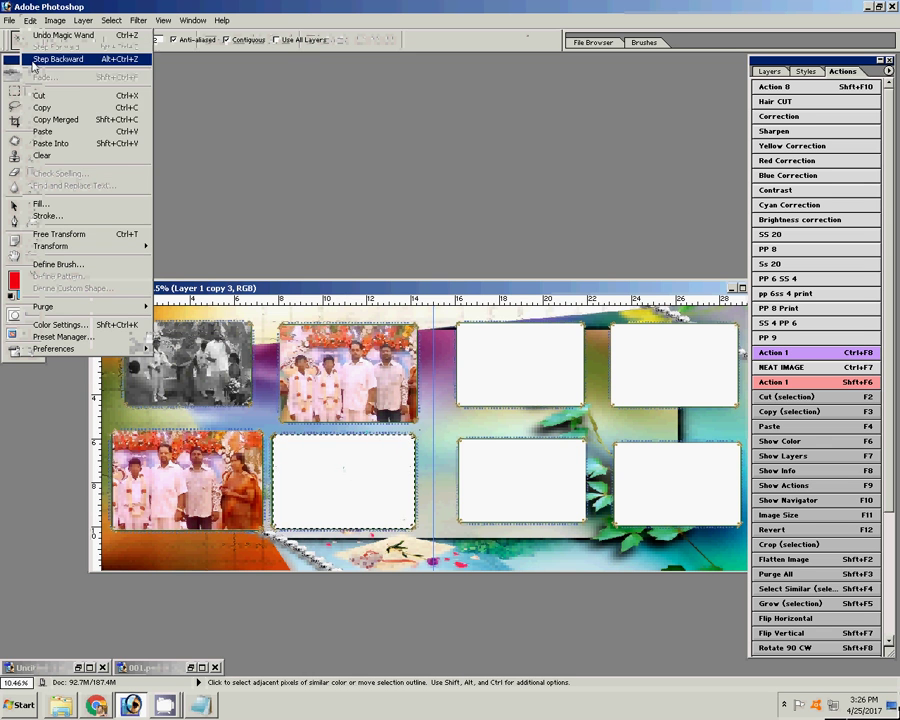
{"action": "left_click", "coordinate": [50, 143]}
{"action": "key", "text": "v"}
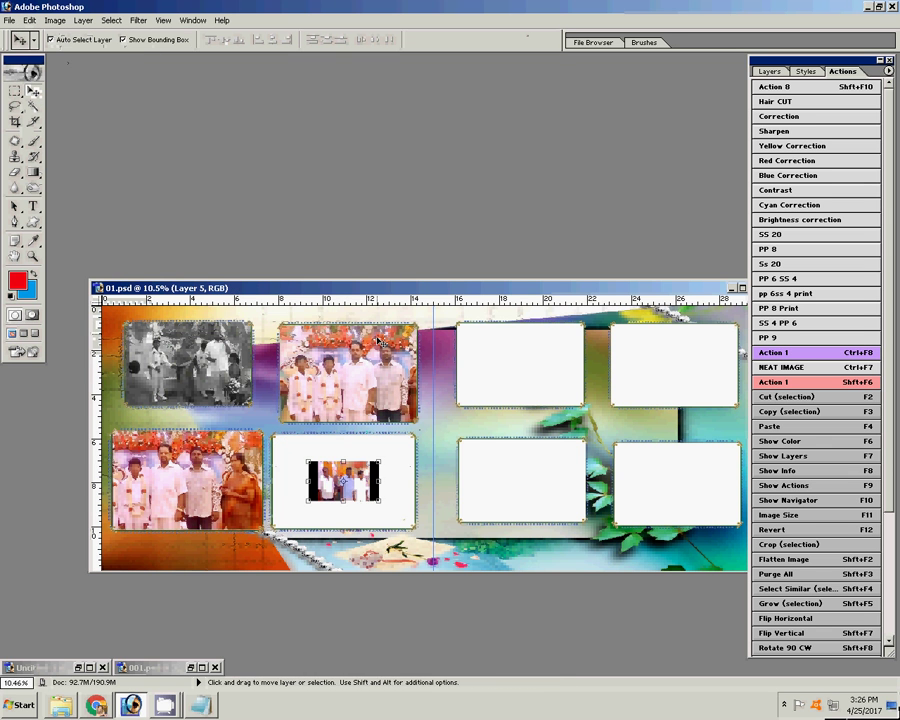
{"action": "key", "text": "ctrl+t"}
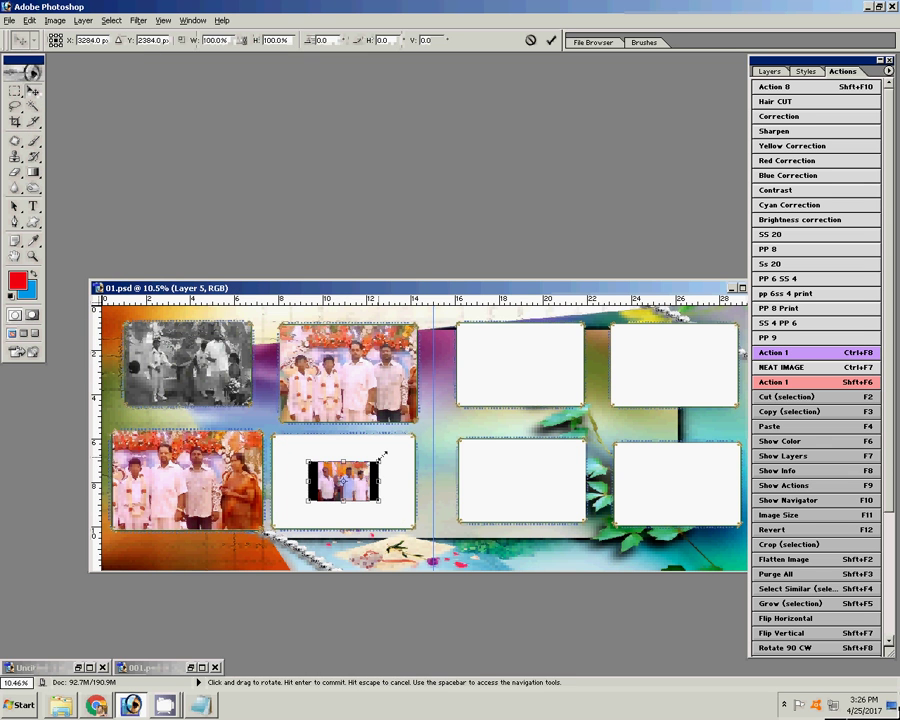
{"action": "left_click_drag", "start_coordinate": [379, 461], "coordinate": [438, 418]}
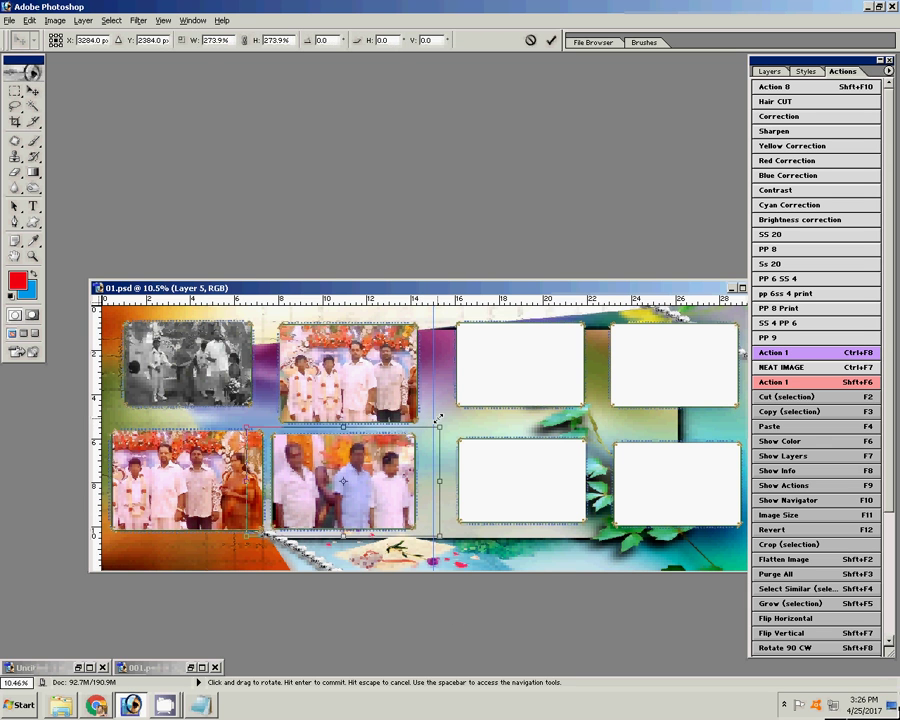
{"action": "left_click", "coordinate": [550, 40]}
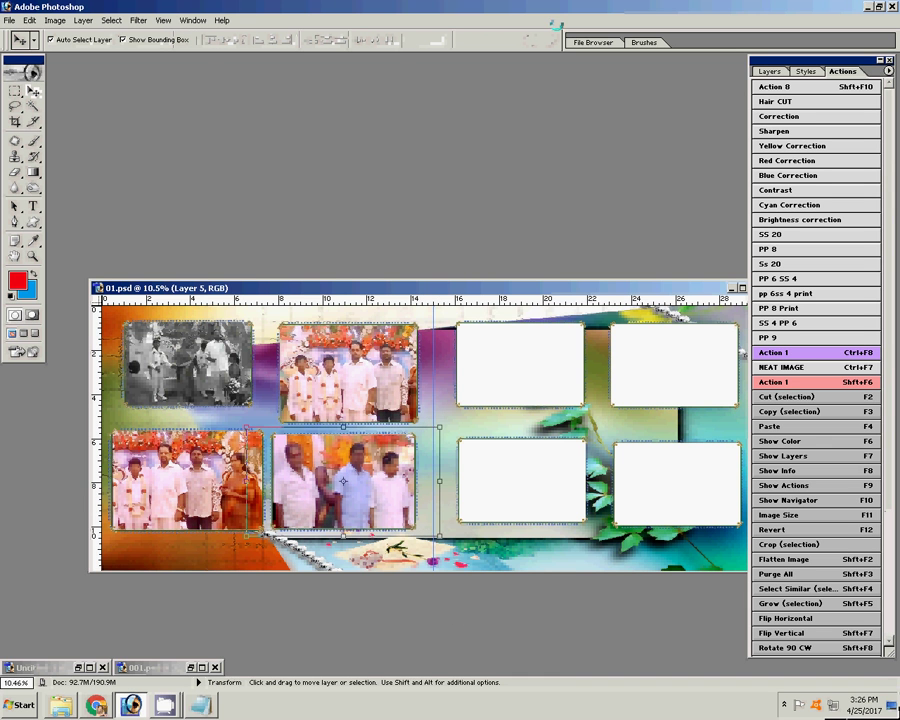
{"action": "left_click", "coordinate": [517, 500]}
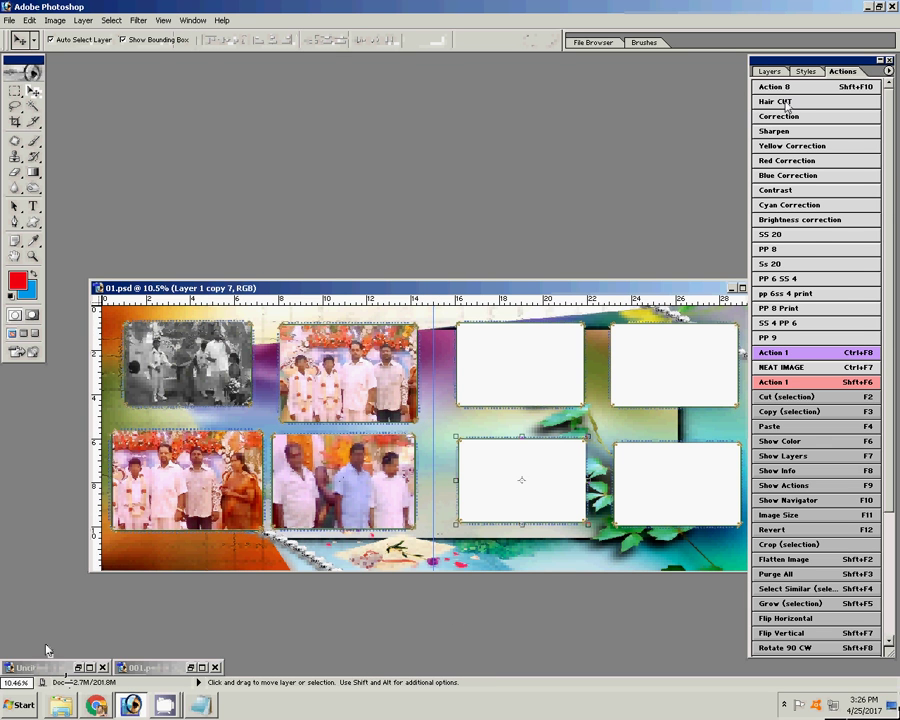
Delete the lower-left, upper-right and lower-right frame layers (Layer 1 copy 5, 6, 7)
{"action": "key", "text": "F7"}
{"action": "left_click", "coordinate": [874, 651]}
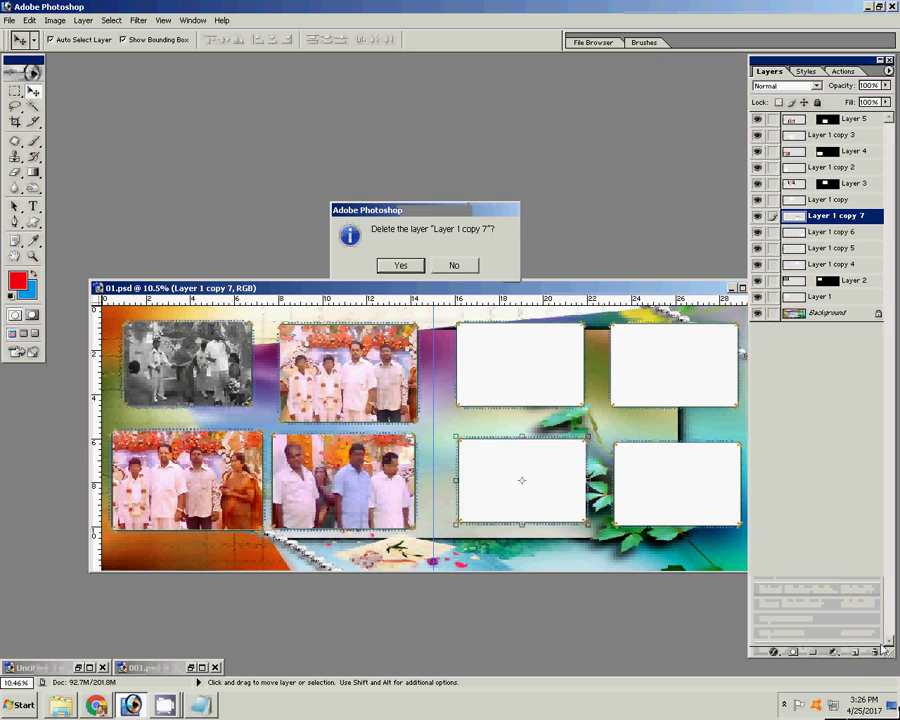
{"action": "left_click", "coordinate": [399, 264]}
{"action": "left_click", "coordinate": [674, 364]}
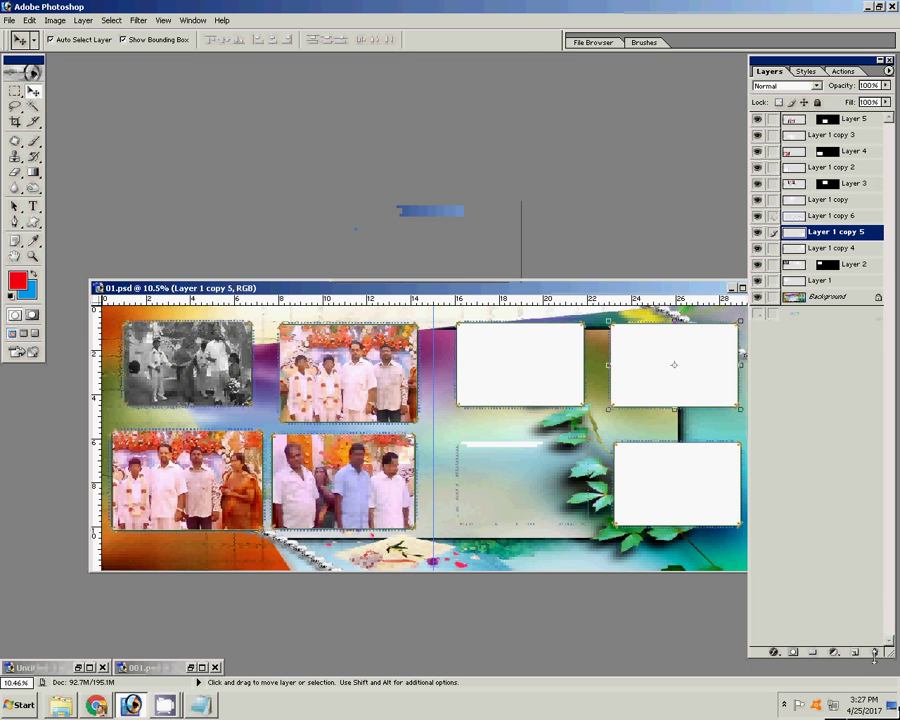
{"action": "left_click", "coordinate": [874, 651]}
{"action": "left_click", "coordinate": [405, 265]}
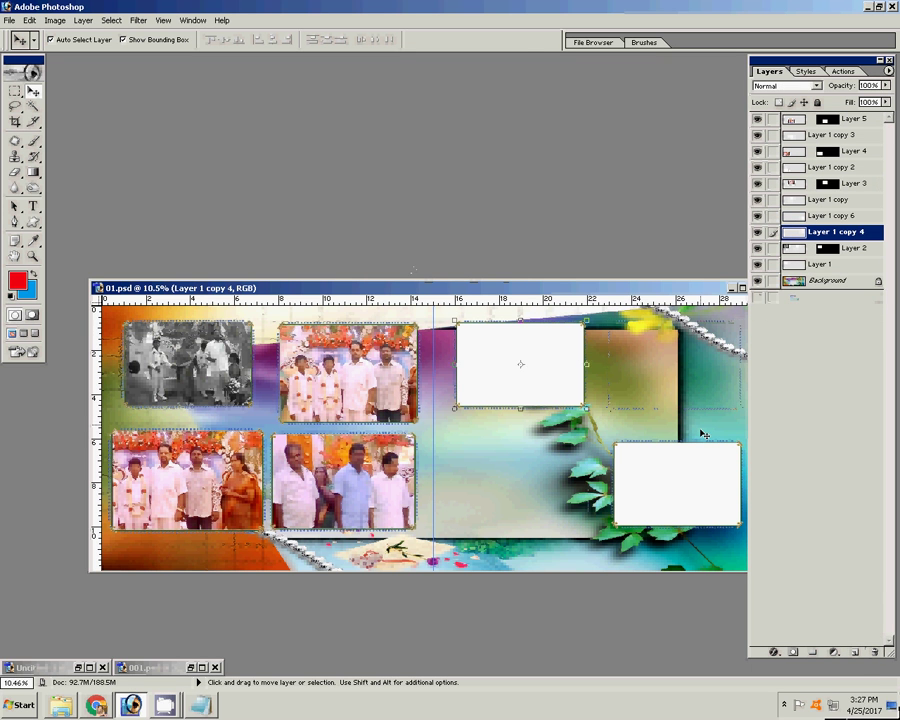
{"action": "left_click", "coordinate": [705, 460]}
{"action": "left_click", "coordinate": [874, 651]}
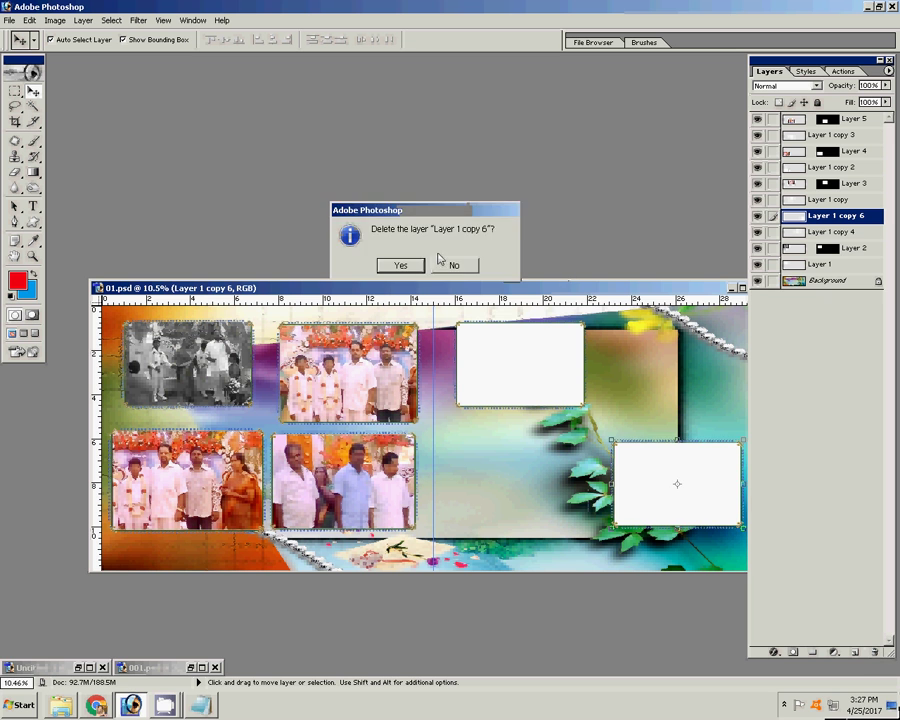
{"action": "left_click", "coordinate": [402, 263]}
{"action": "left_click", "coordinate": [518, 363]}
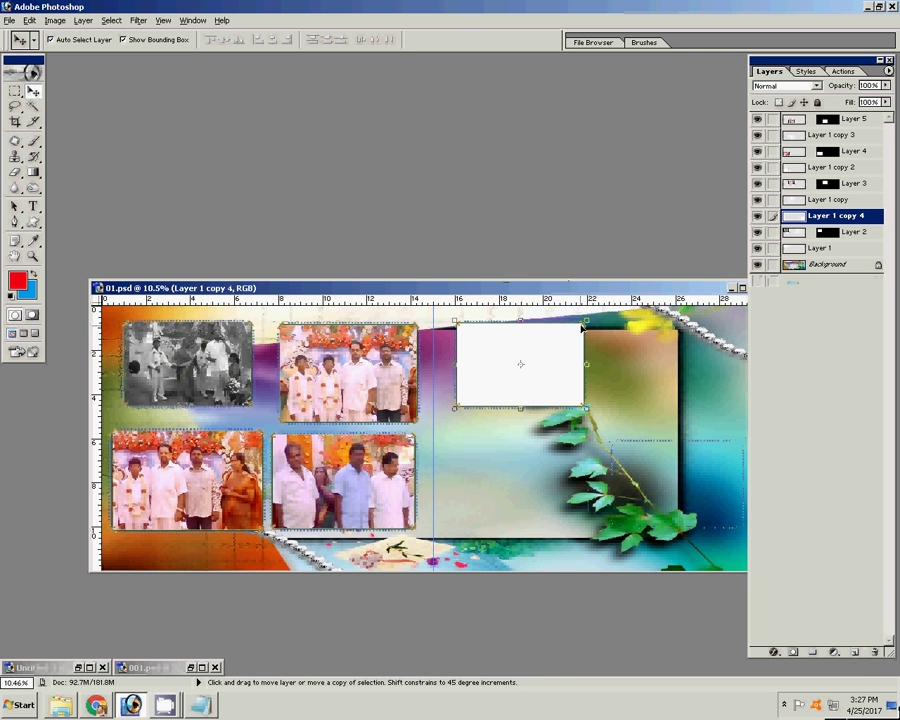
Enlarge the remaining right-page frame to 111.8% and nudge it slightly lower
{"action": "key", "text": "ctrl+t"}
{"action": "left_click_drag", "start_coordinate": [585, 407], "coordinate": [594, 412]}
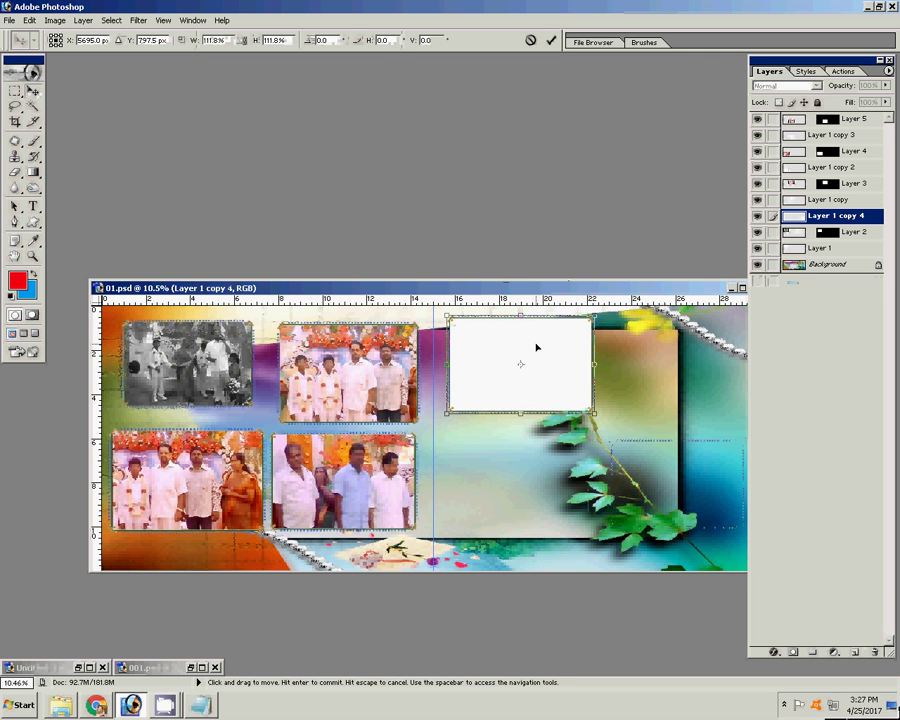
{"action": "key", "text": "Return"}
{"action": "mouse_move", "coordinate": [508, 338]}
{"action": "left_mouse_down"}
{"action": "mouse_move", "coordinate": [512, 349]}
{"action": "mouse_move", "coordinate": [508, 342]}
{"action": "left_mouse_up"}
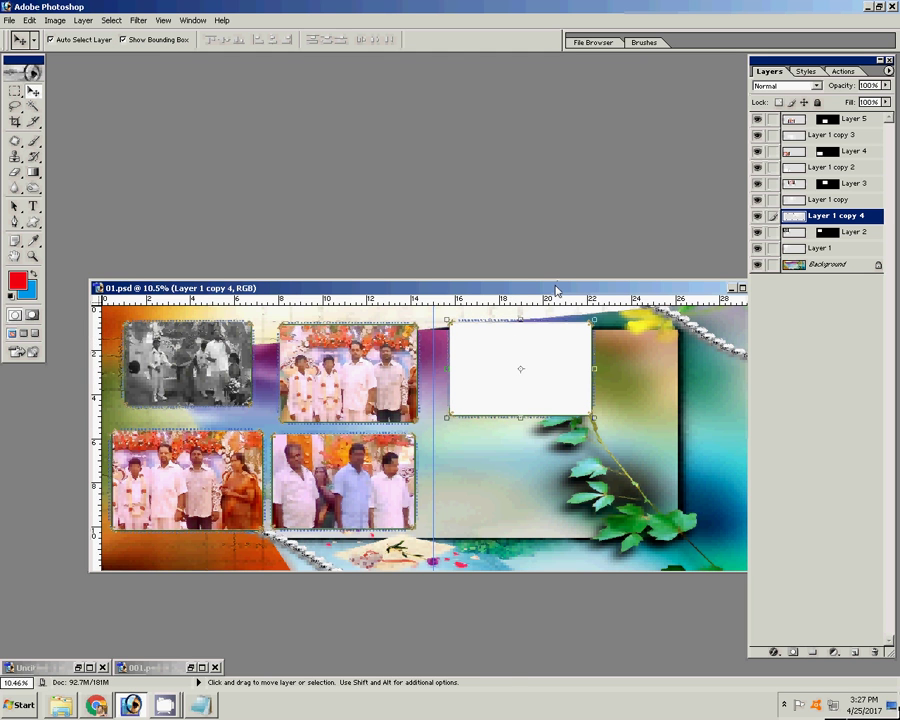
{"action": "left_click_drag", "start_coordinate": [414, 286], "coordinate": [329, 269]}
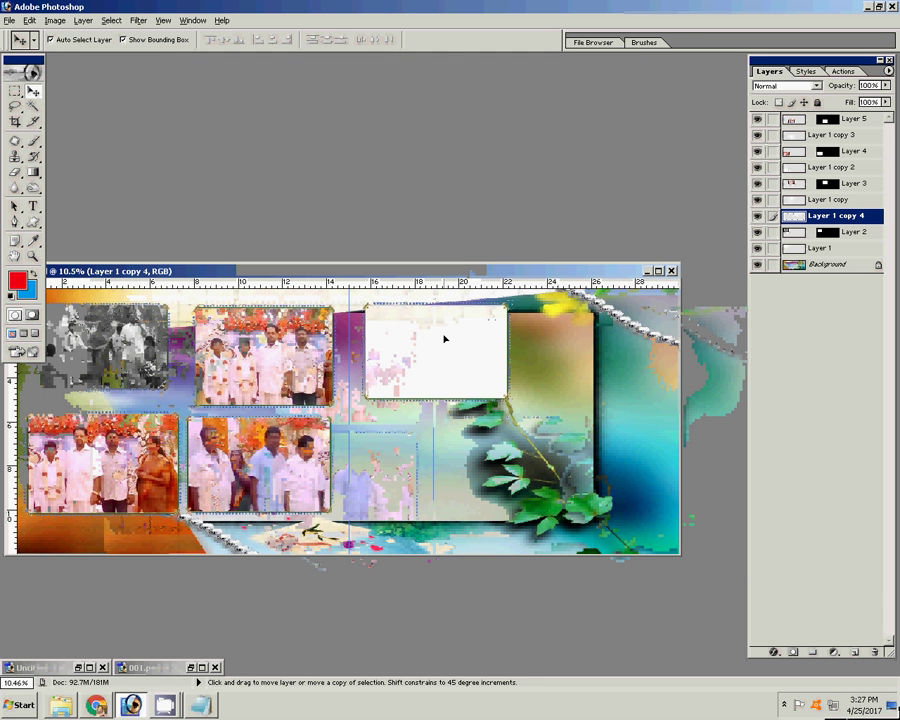
Copy the frame into the upper-right, lower-left and lower-right slots of the 2×2 grid
{"action": "left_click_drag", "start_coordinate": [444, 339], "coordinate": [592, 340]}
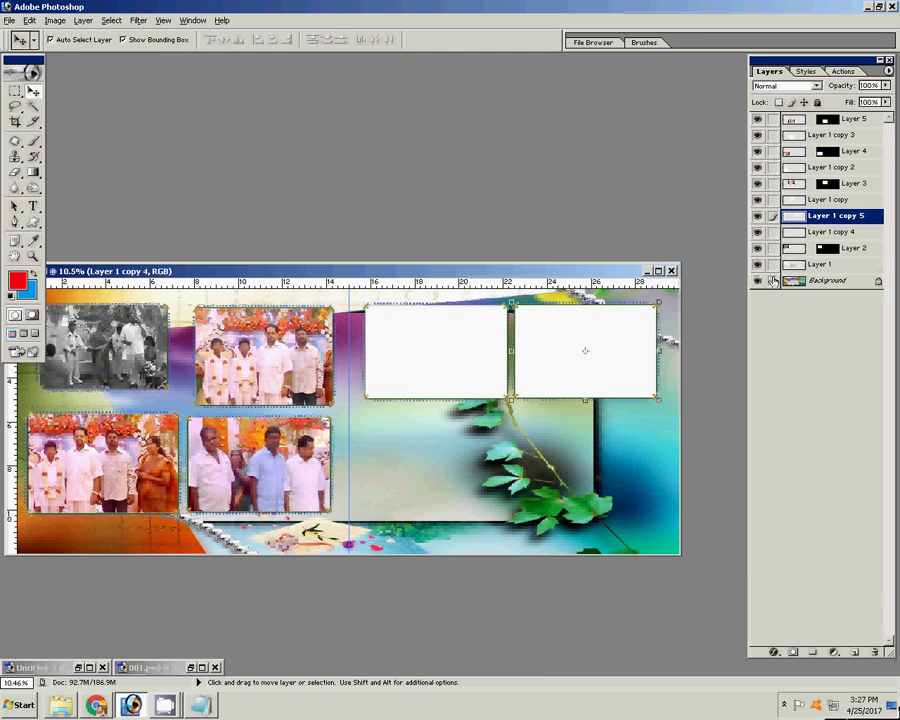
{"action": "mouse_move", "coordinate": [571, 359]}
{"action": "left_mouse_down"}
{"action": "mouse_move", "coordinate": [477, 458]}
{"action": "mouse_move", "coordinate": [440, 445]}
{"action": "mouse_move", "coordinate": [587, 455]}
{"action": "left_mouse_up"}
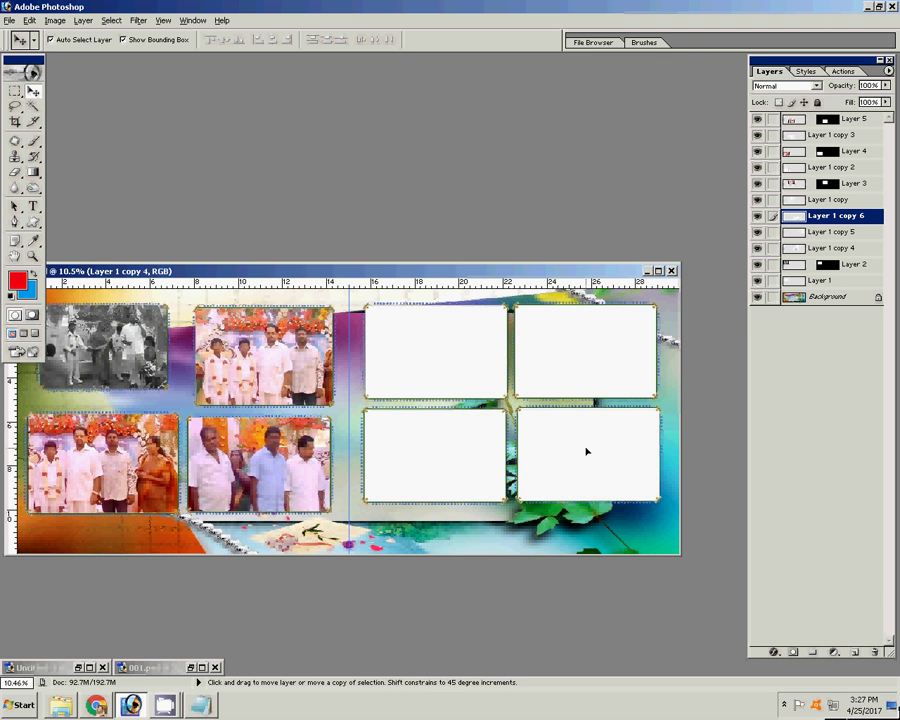
{"action": "left_click", "coordinate": [587, 452], "text": "alt"}
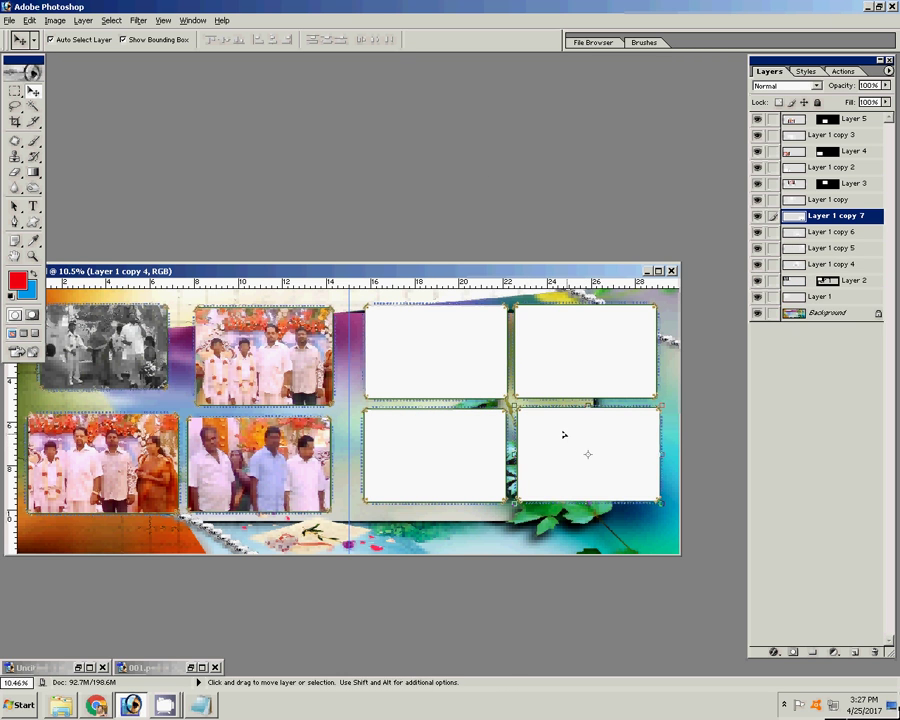
{"action": "left_click", "coordinate": [60, 705]}
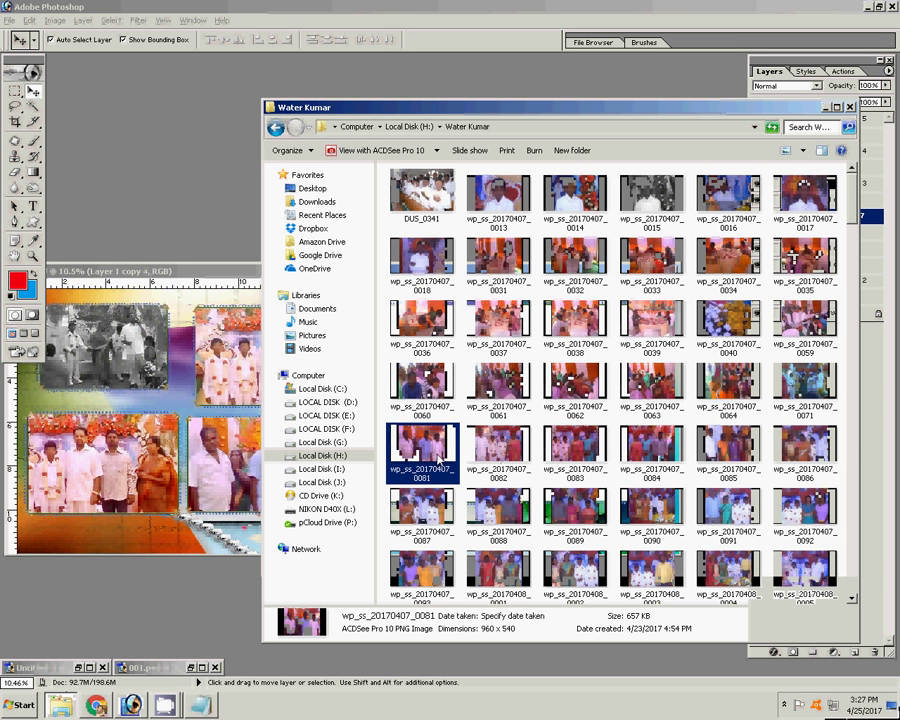
Delete photo 0081 and open photos 0082 through 0085 together in Photoshop
{"action": "key", "text": "Delete"}
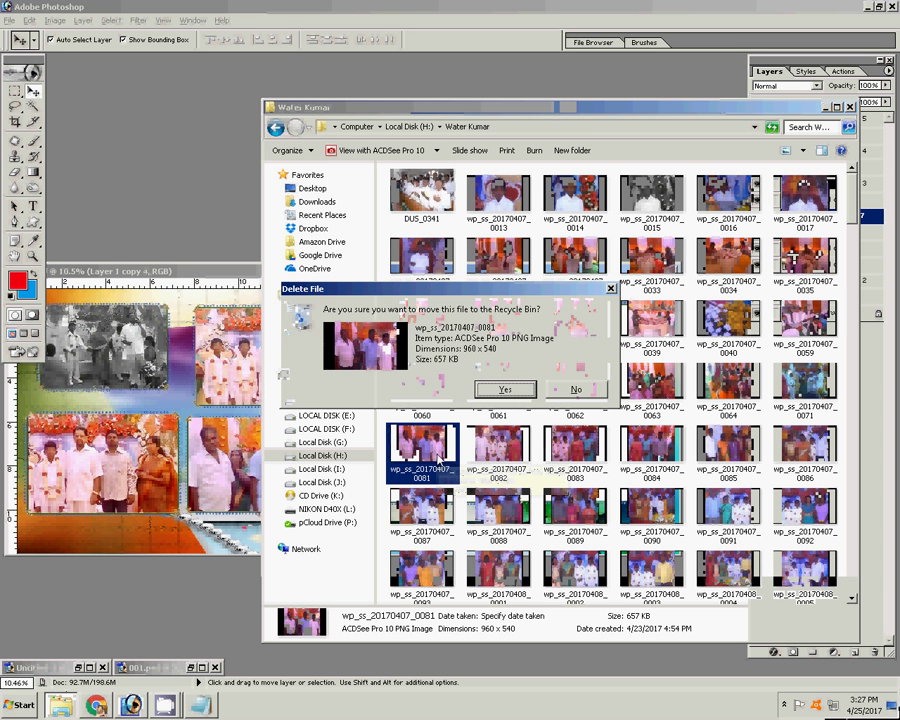
{"action": "key", "text": "Return"}
{"action": "left_click", "coordinate": [432, 464]}
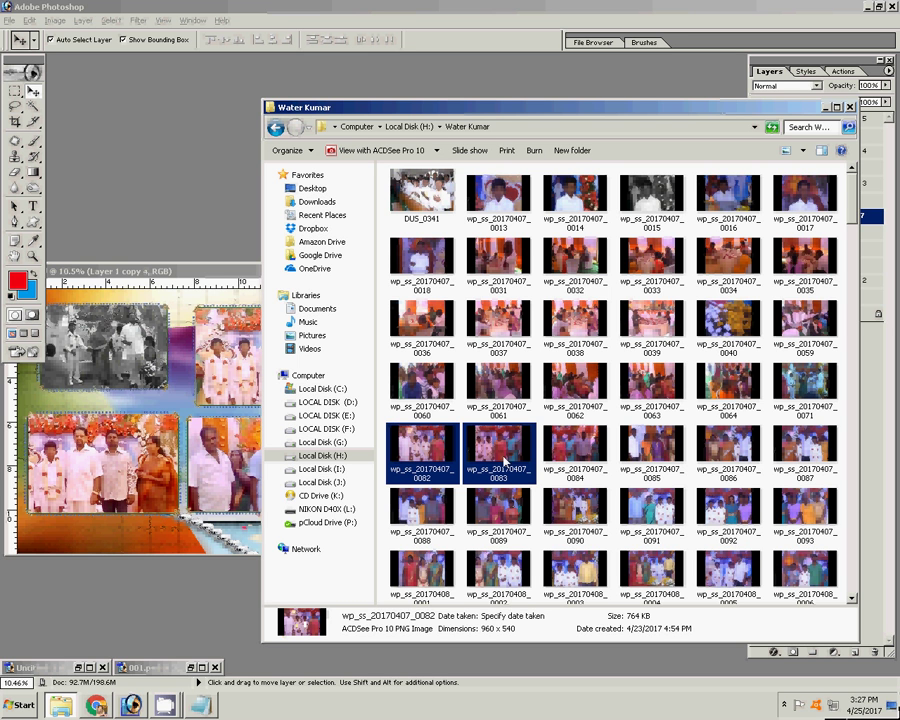
{"action": "left_click", "coordinate": [505, 461], "text": "ctrl"}
{"action": "left_click", "coordinate": [580, 460], "text": "ctrl"}
{"action": "left_click", "coordinate": [660, 459], "text": "ctrl"}
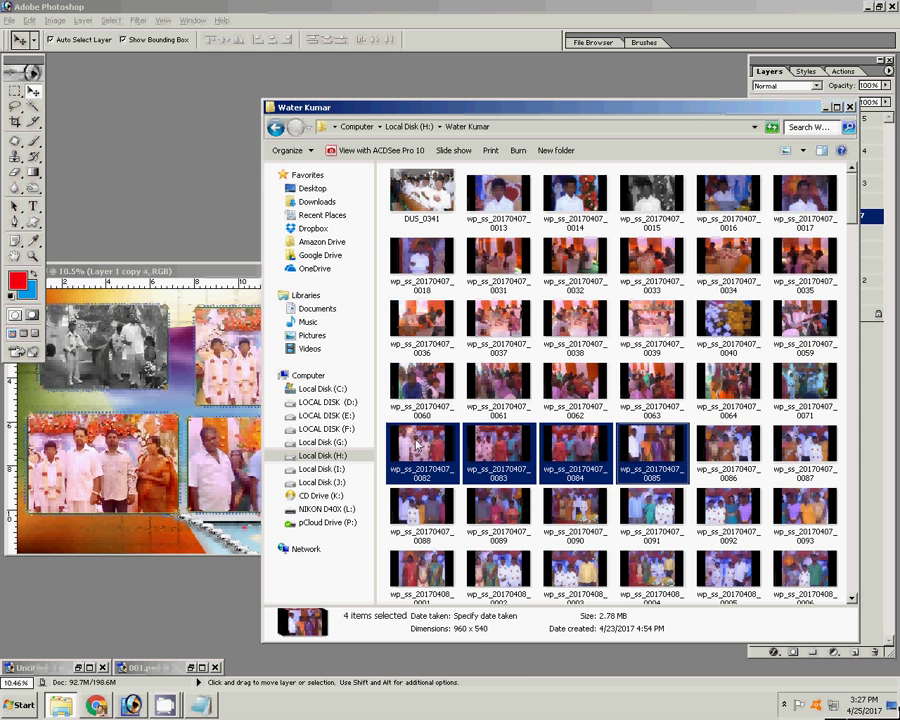
{"action": "left_click", "coordinate": [179, 158]}
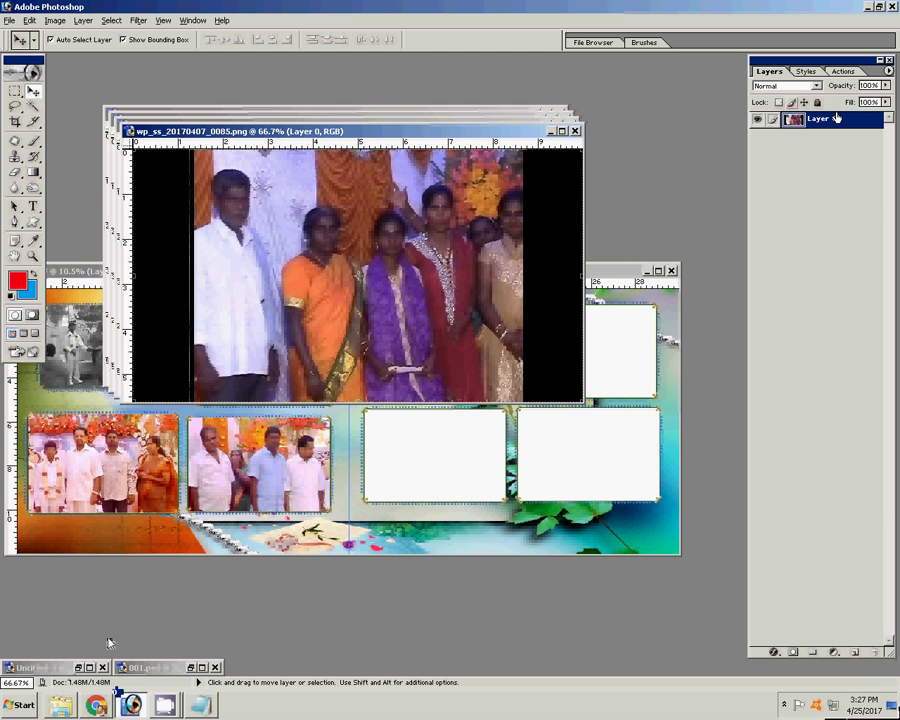
Run Action 8 on photo 0085 and close it without saving changes
{"action": "left_click", "coordinate": [843, 71]}
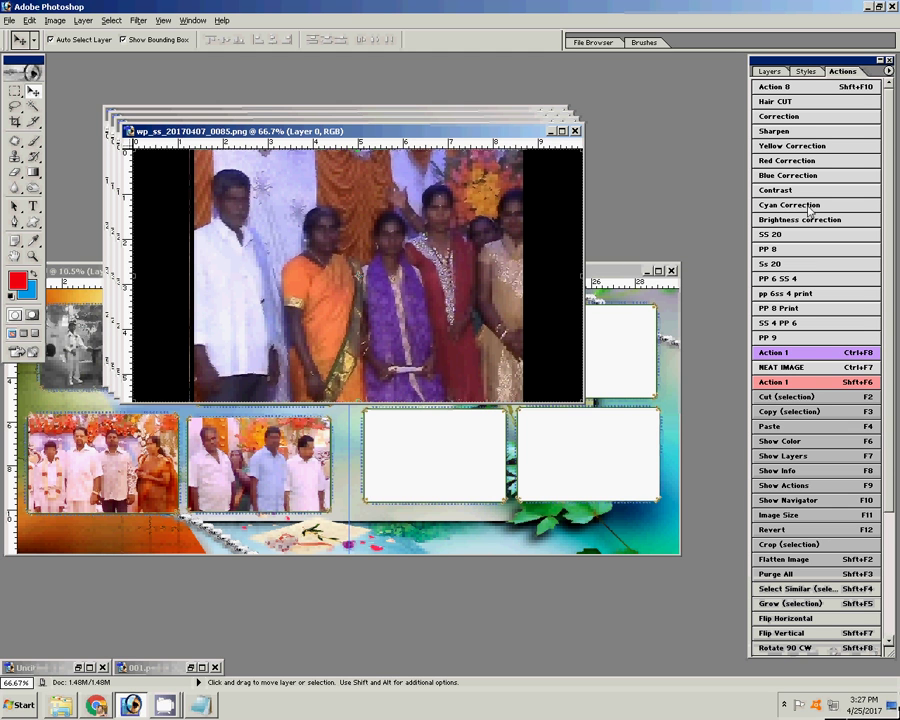
{"action": "left_click", "coordinate": [797, 88]}
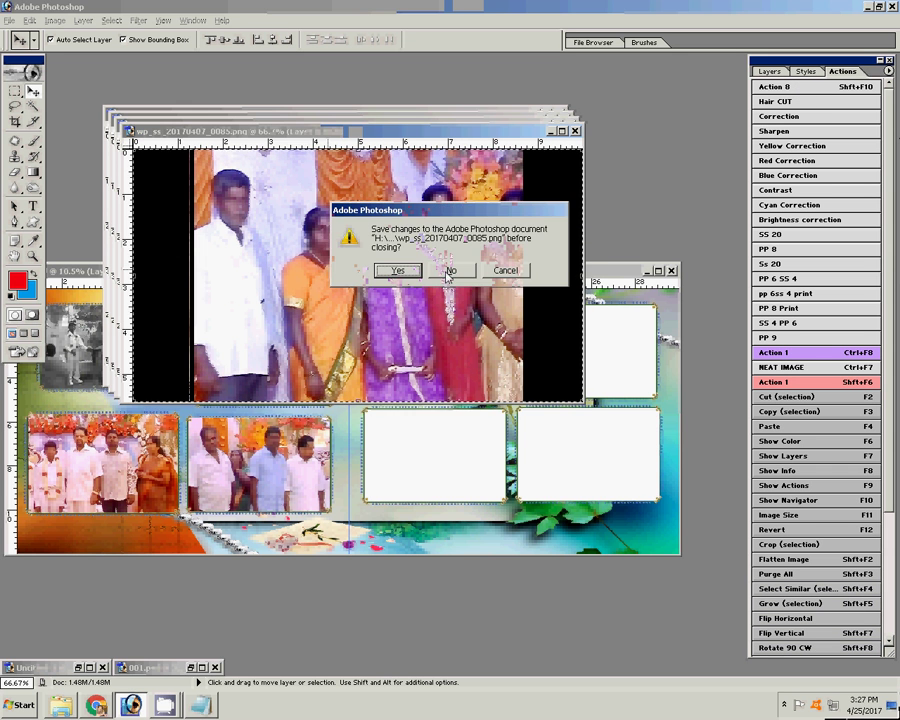
{"action": "left_click", "coordinate": [451, 270]}
{"action": "left_click", "coordinate": [424, 416]}
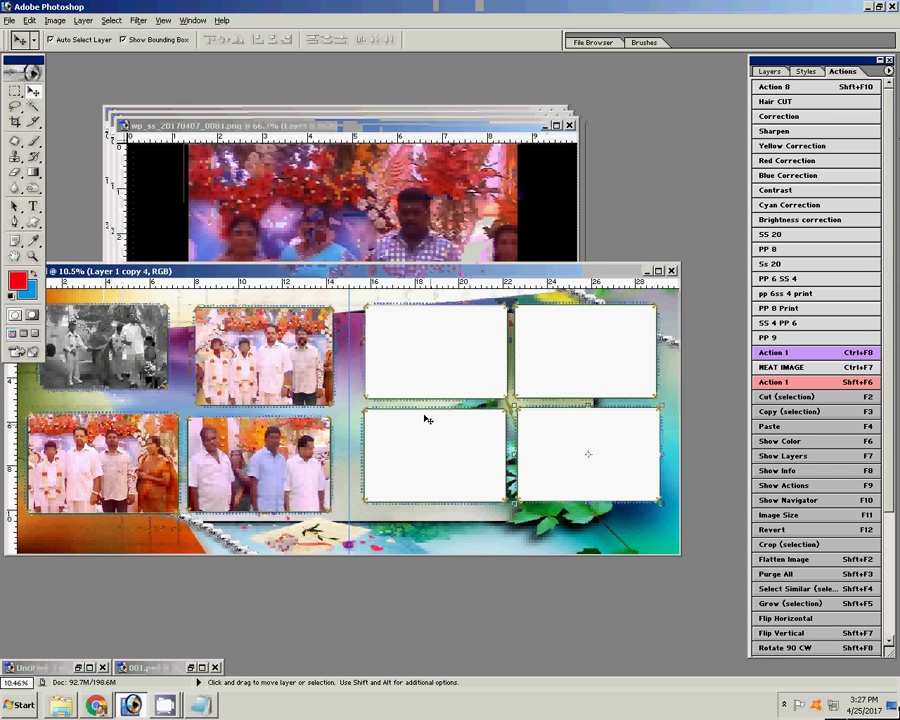
Paste photo 0085 into the right page's upper-left frame as Layer 6
{"action": "key", "text": "w"}
{"action": "left_click", "coordinate": [452, 366]}
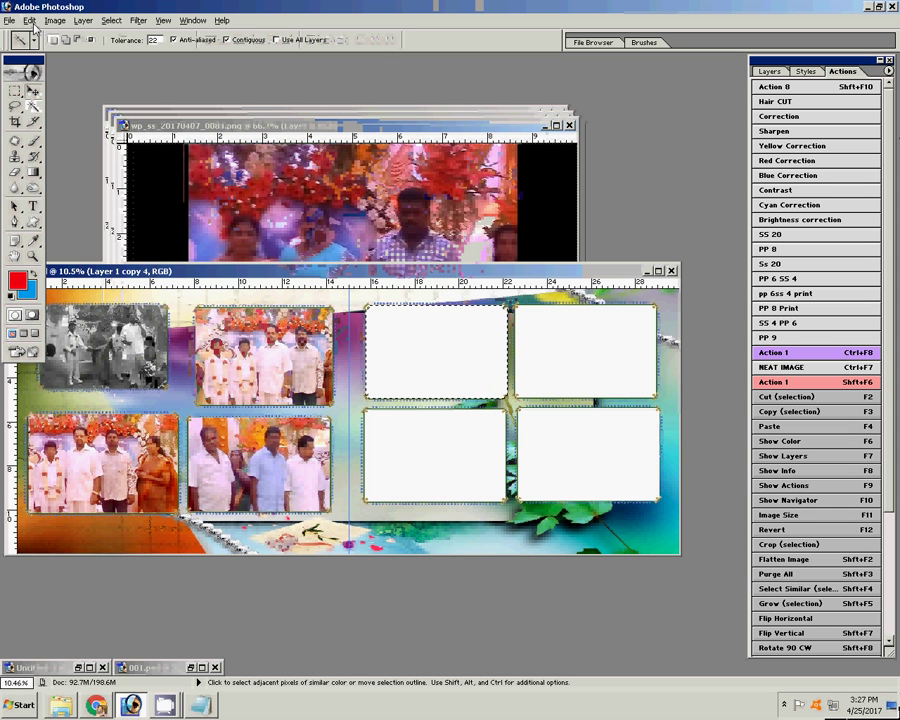
{"action": "left_click", "coordinate": [30, 20]}
{"action": "left_click", "coordinate": [110, 143]}
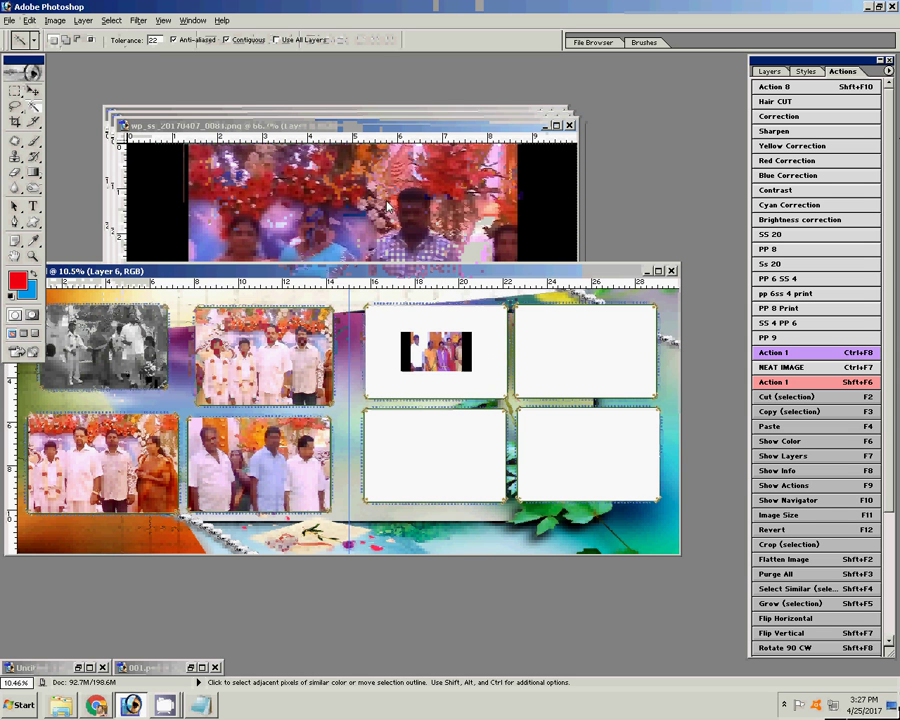
{"action": "left_click", "coordinate": [369, 151]}
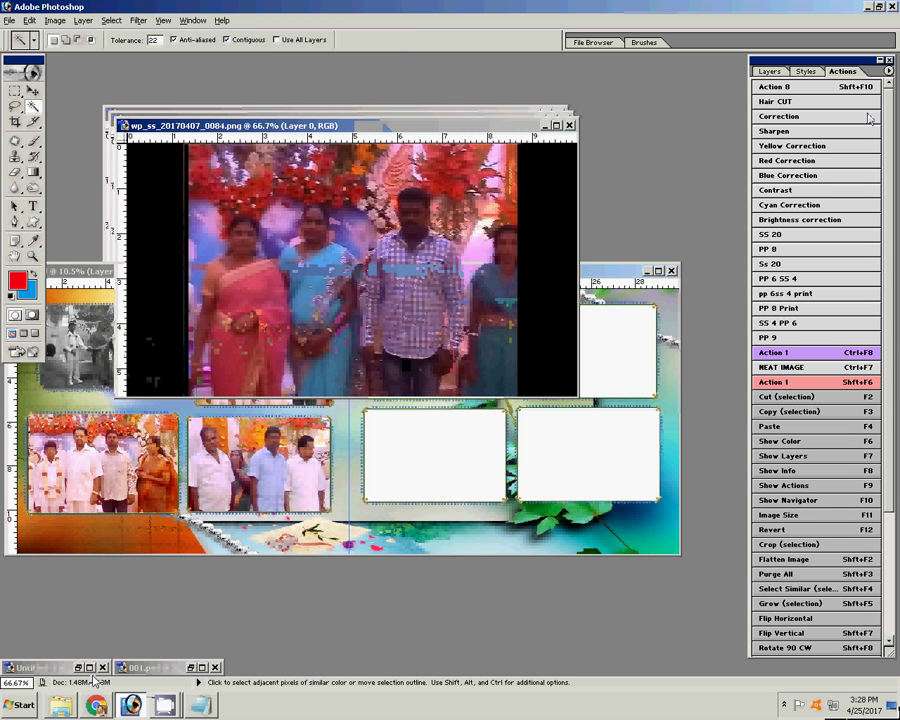
Run Action 8 on photo 0084, shift its midtones toward yellow, and close it unsaved
{"action": "left_click", "coordinate": [790, 88]}
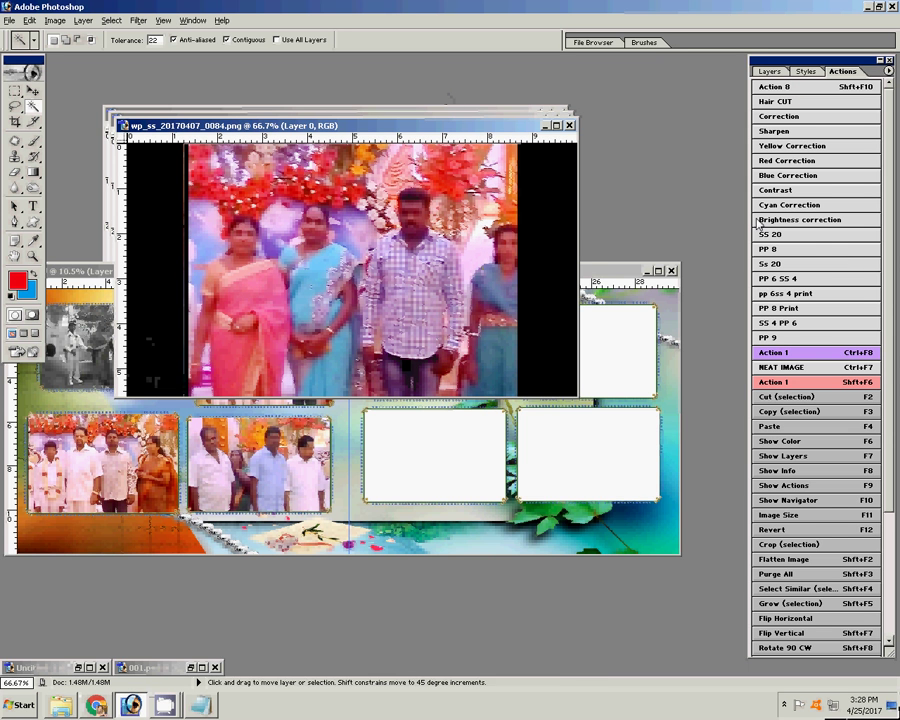
{"action": "left_click_drag", "start_coordinate": [706, 310], "coordinate": [684, 309]}
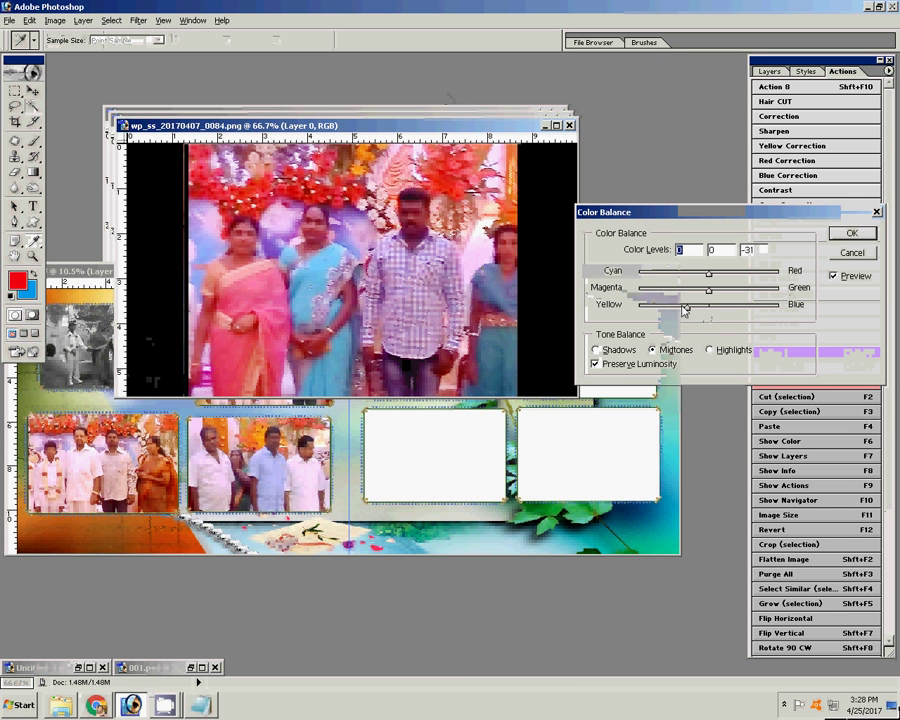
{"action": "key", "text": "Return"}
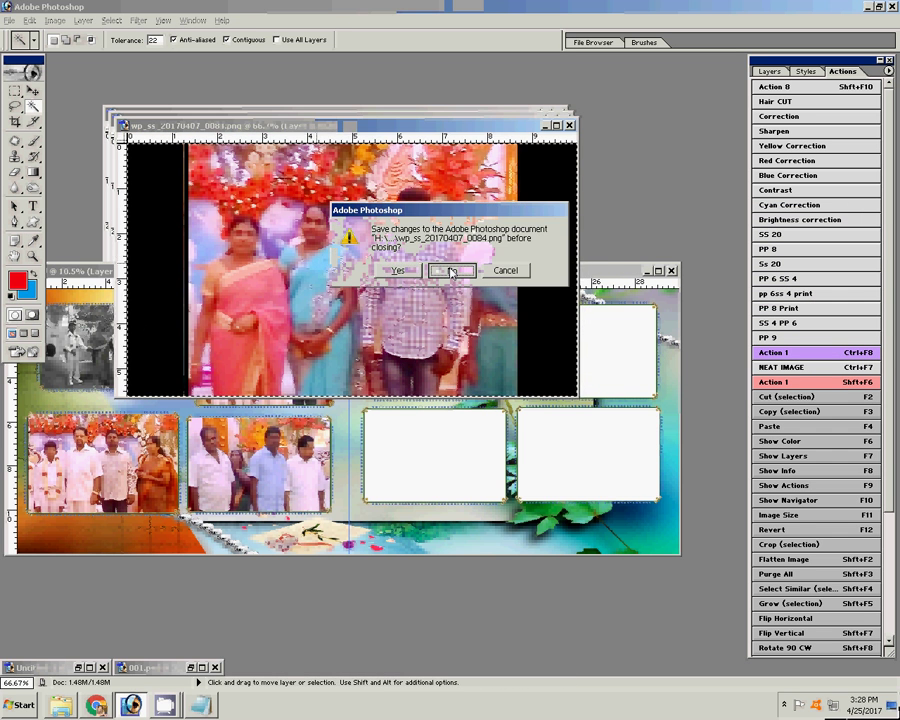
{"action": "left_click", "coordinate": [450, 266]}
Paste photo 0084 into the upper-right frame and bring photo 0083 forward
{"action": "left_click", "coordinate": [580, 353], "text": "ctrl"}
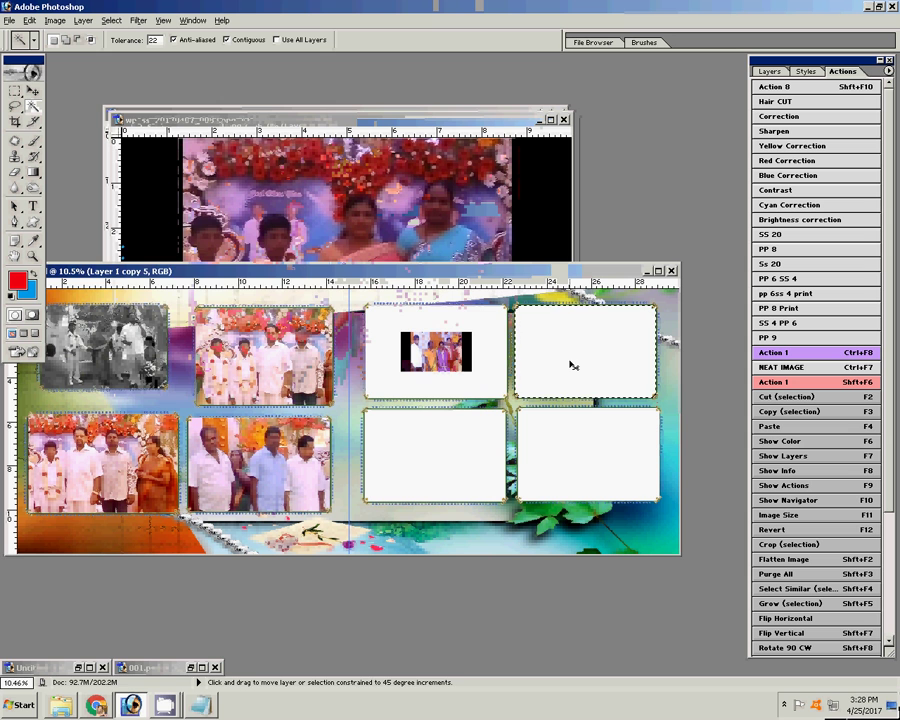
{"action": "key", "text": "F4"}
{"action": "left_click", "coordinate": [356, 123]}
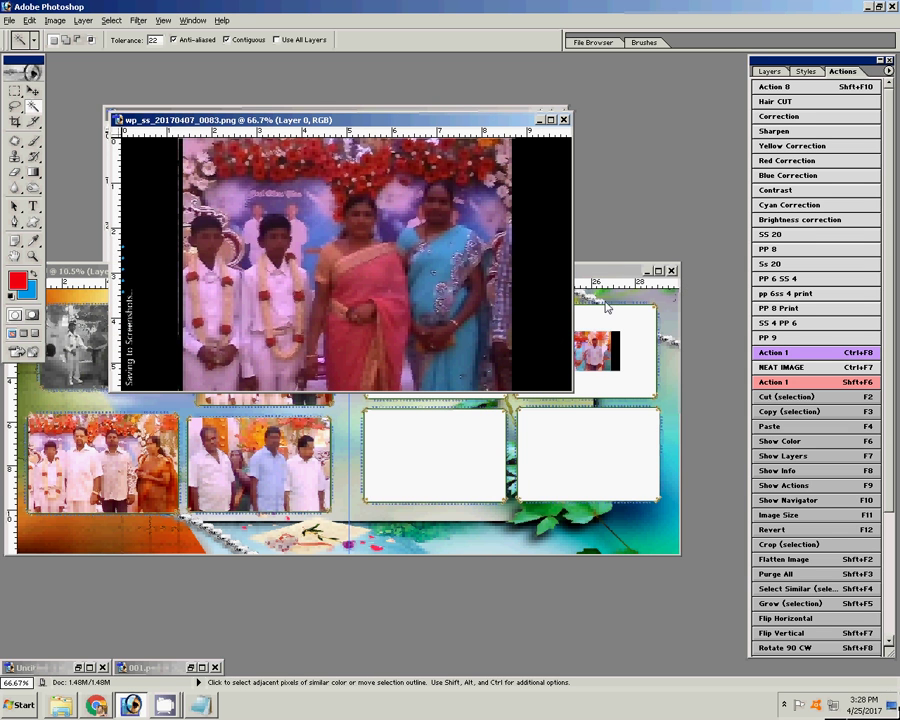
Shift photo 0083's colour balance toward yellow, then close it without saving
{"action": "left_click", "coordinate": [618, 272]}
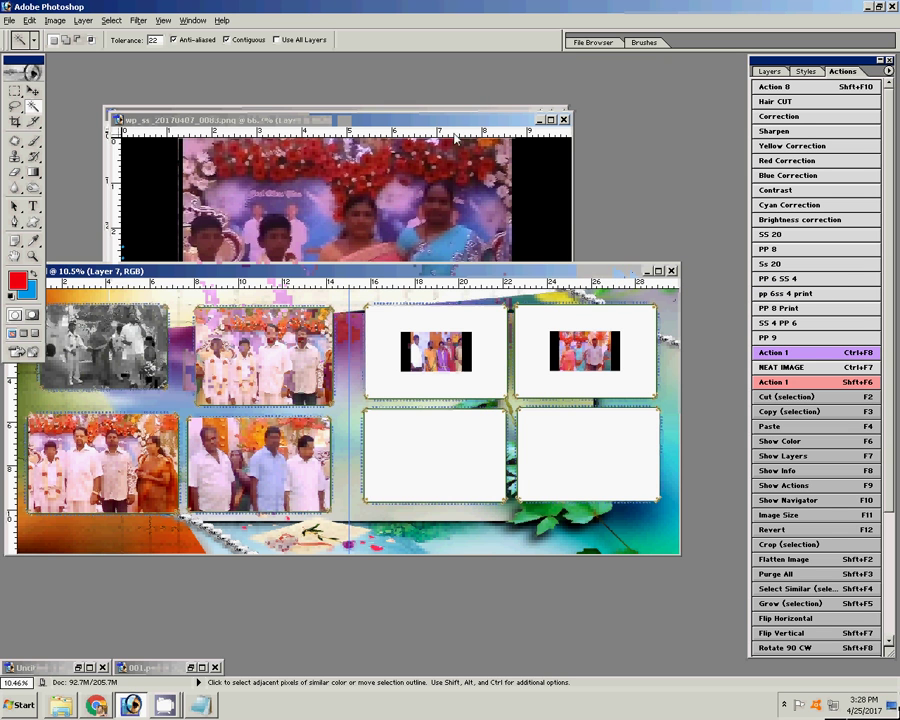
{"action": "key", "text": "ctrl+Tab"}
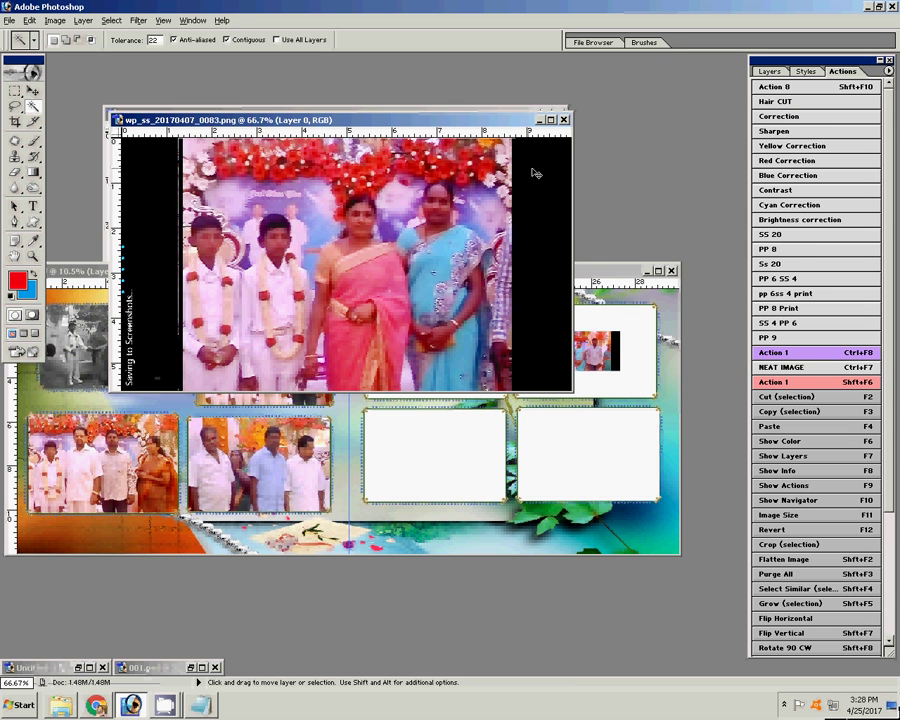
{"action": "key", "text": "ctrl+b"}
{"action": "left_click_drag", "start_coordinate": [708, 305], "coordinate": [668, 307]}
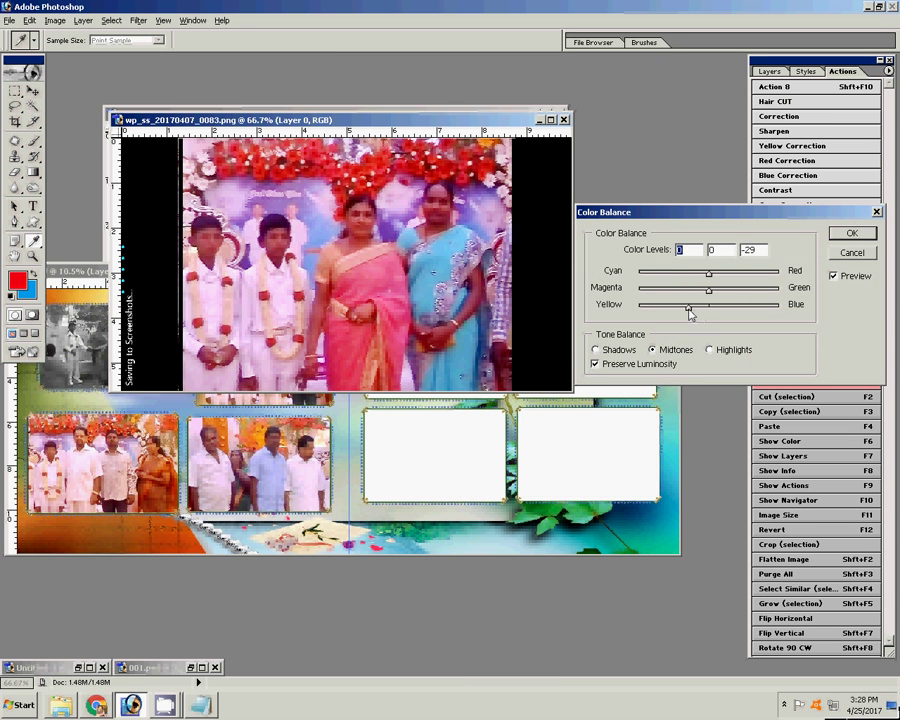
{"action": "left_click", "coordinate": [852, 233]}
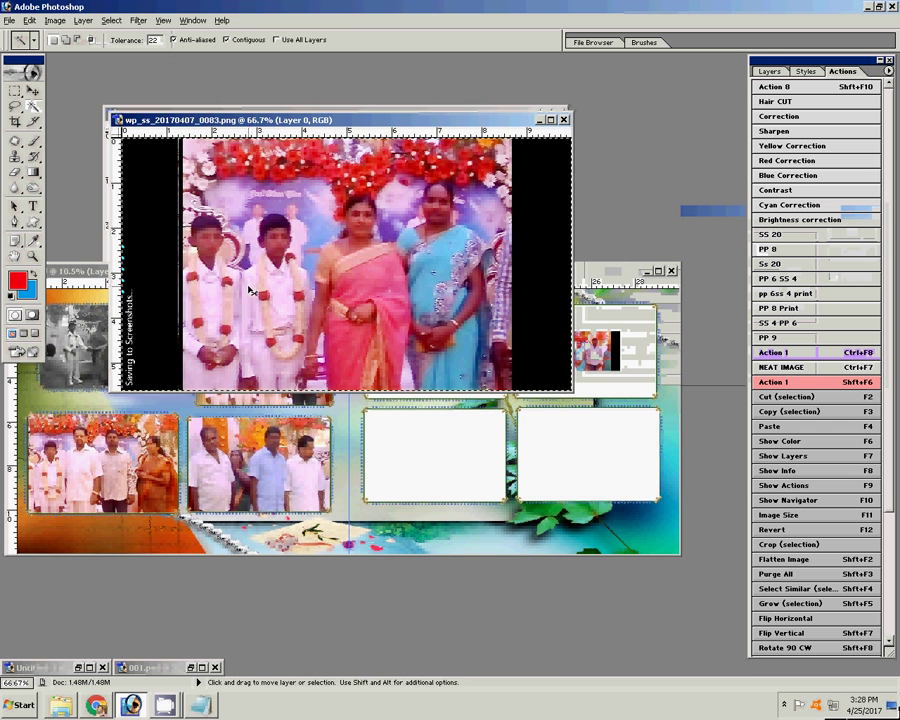
{"action": "key", "text": "ctrl+w"}
{"action": "left_click", "coordinate": [451, 270]}
Magic Wand the upper-right frame and Paste Into it
{"action": "key", "text": "v"}
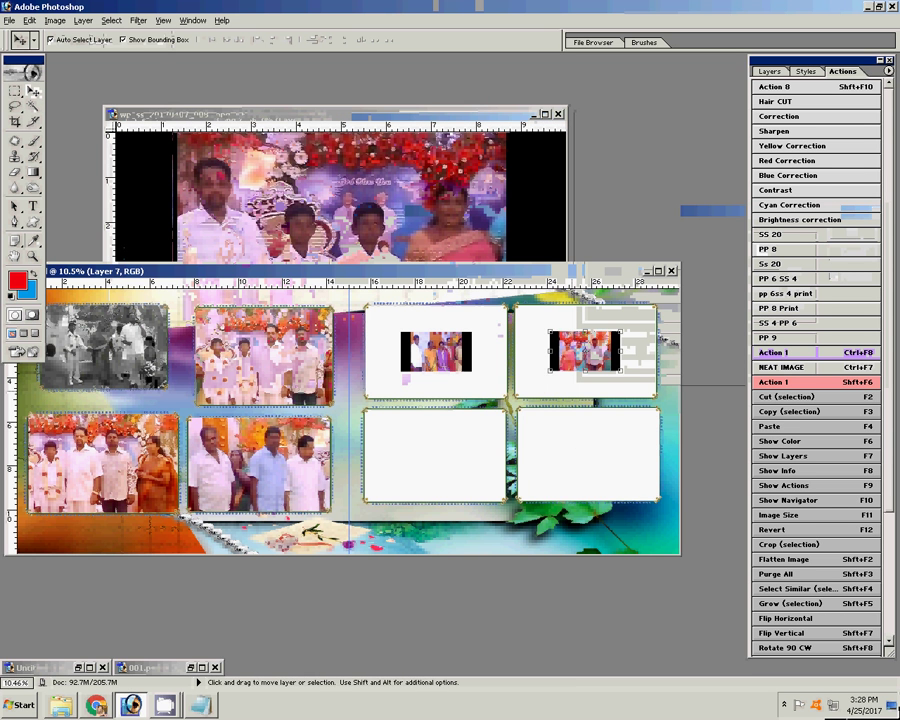
{"action": "left_click", "coordinate": [532, 384]}
{"action": "key", "text": "w"}
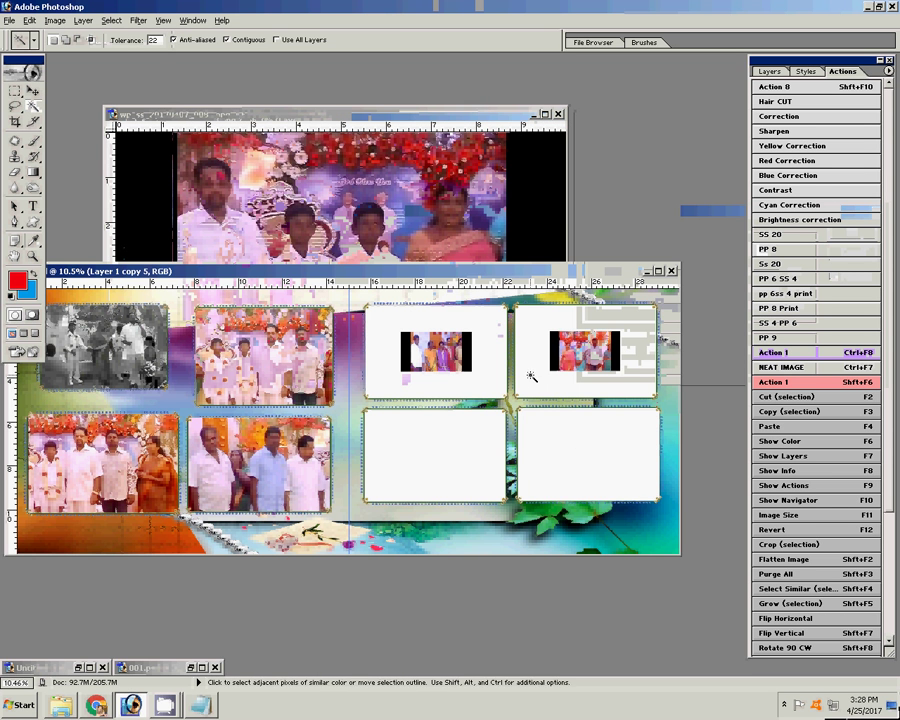
{"action": "left_click", "coordinate": [532, 378]}
{"action": "left_click", "coordinate": [30, 20]}
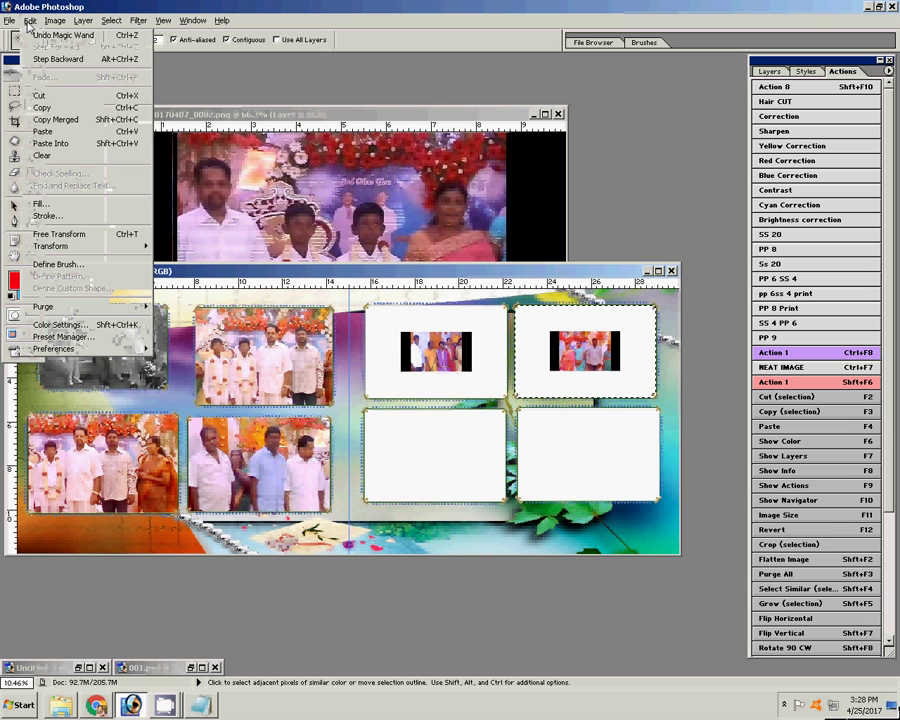
{"action": "left_click", "coordinate": [64, 143]}
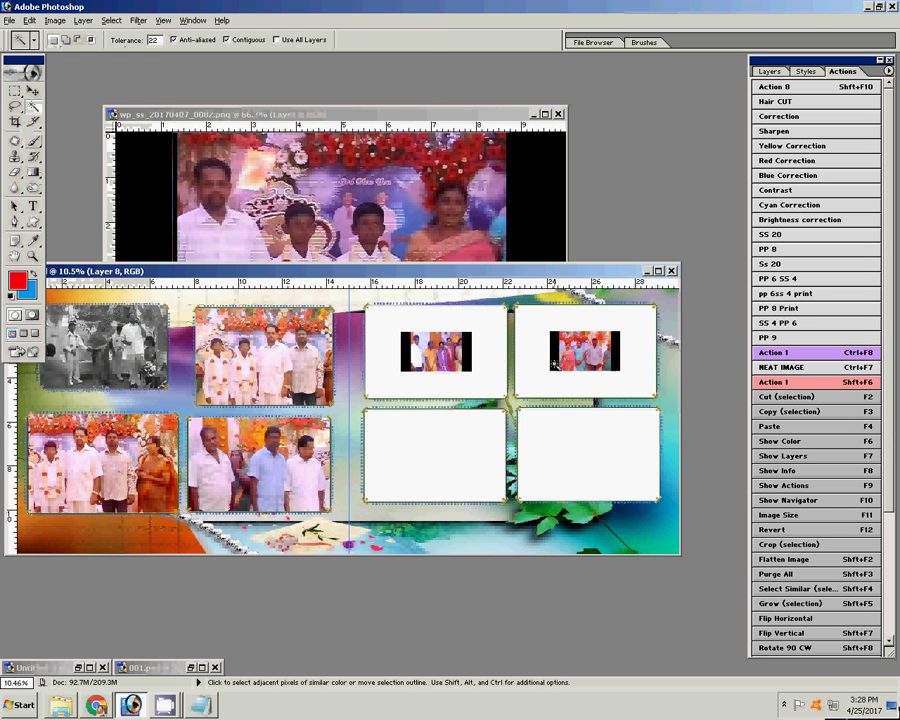
Try repositioning the pasted photo, then undo the accidental moves
{"action": "key", "text": "c"}
{"action": "key", "text": "v"}
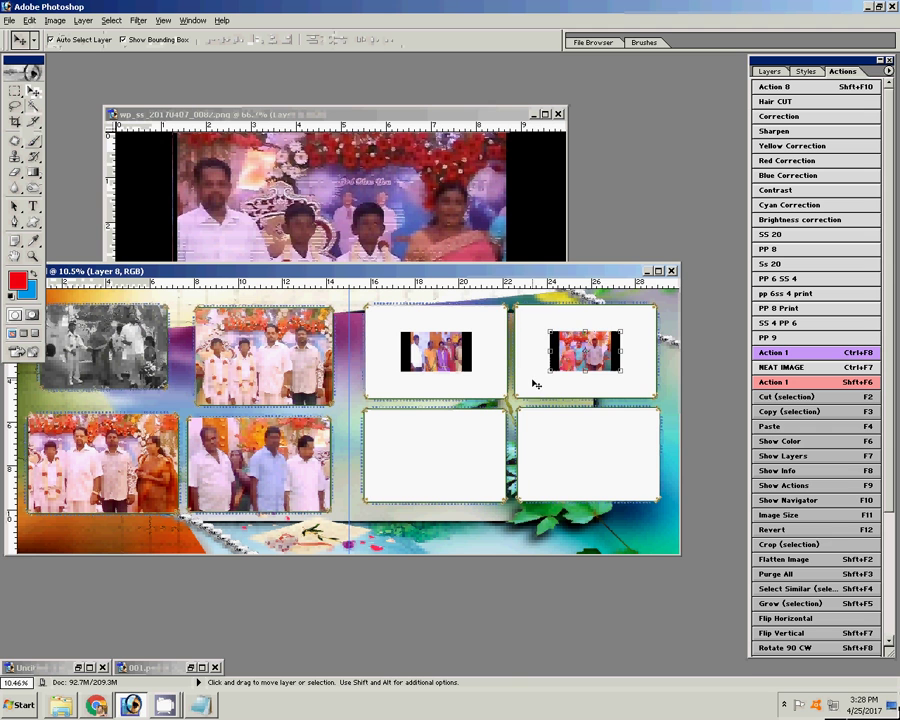
{"action": "mouse_move", "coordinate": [615, 345]}
{"action": "left_mouse_down"}
{"action": "mouse_move", "coordinate": [597, 337]}
{"action": "mouse_move", "coordinate": [600, 347]}
{"action": "left_mouse_up"}
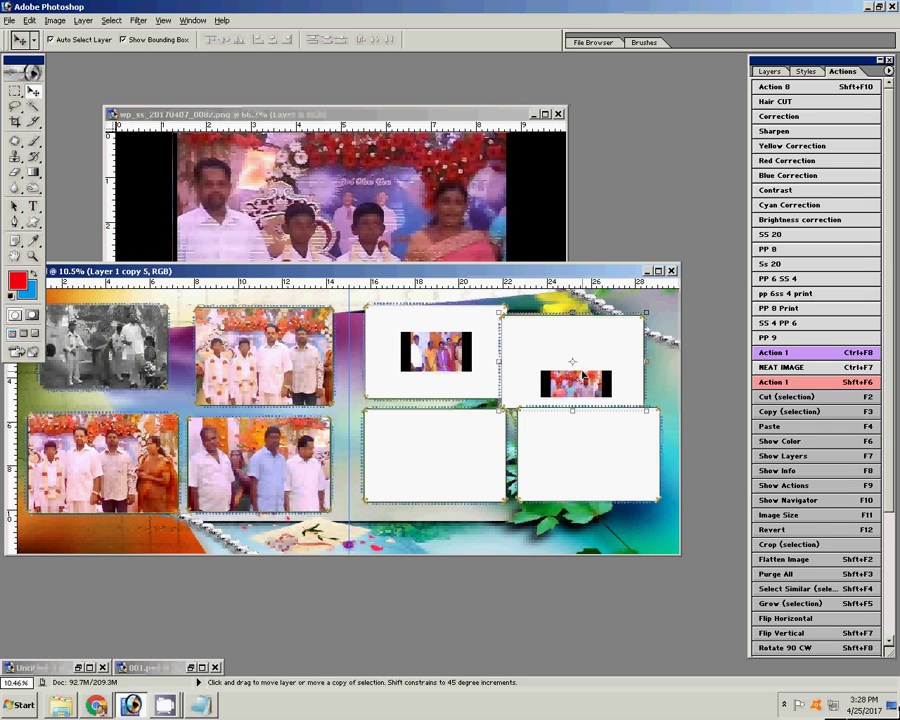
{"action": "key", "text": "ctrl+alt+z"}
{"action": "key", "text": "ctrl+alt+z"}
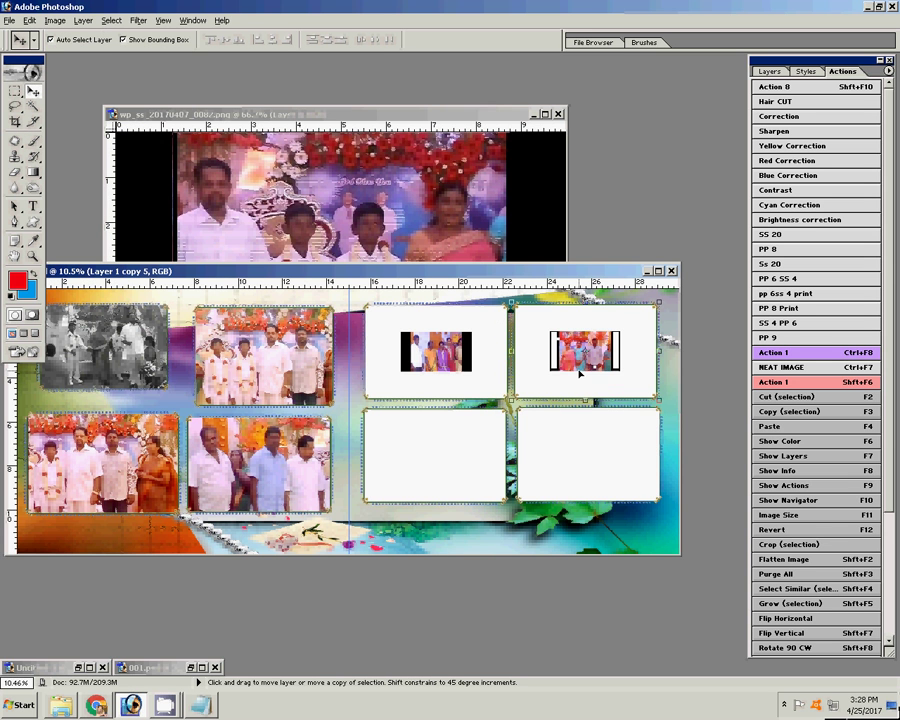
{"action": "key", "text": "ctrl+alt+z"}
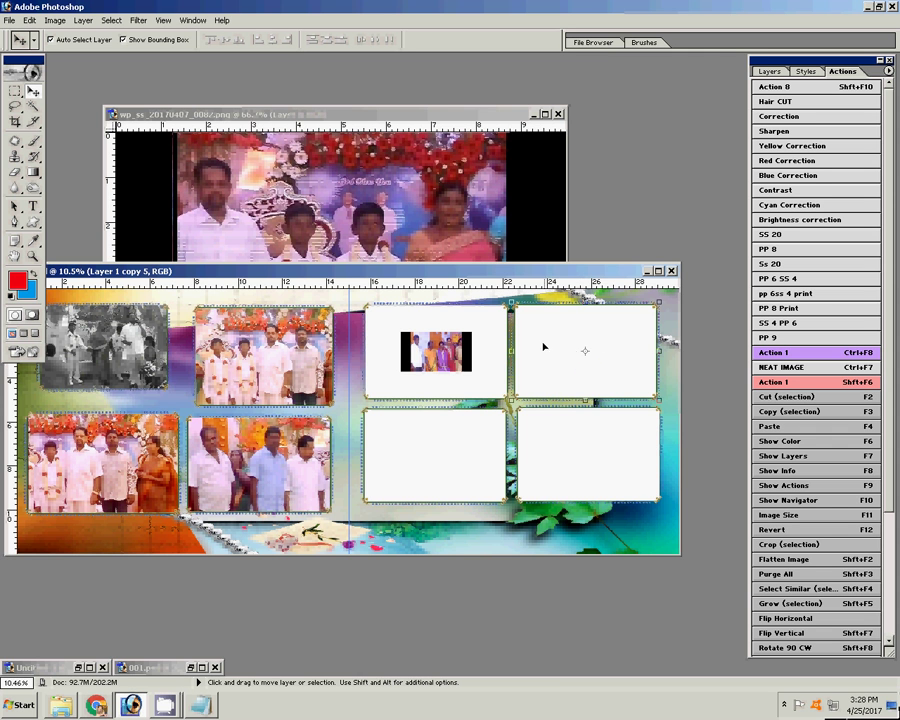
Paste the photo into the upper-right frame again and close the source photo window
{"action": "key", "text": "w"}
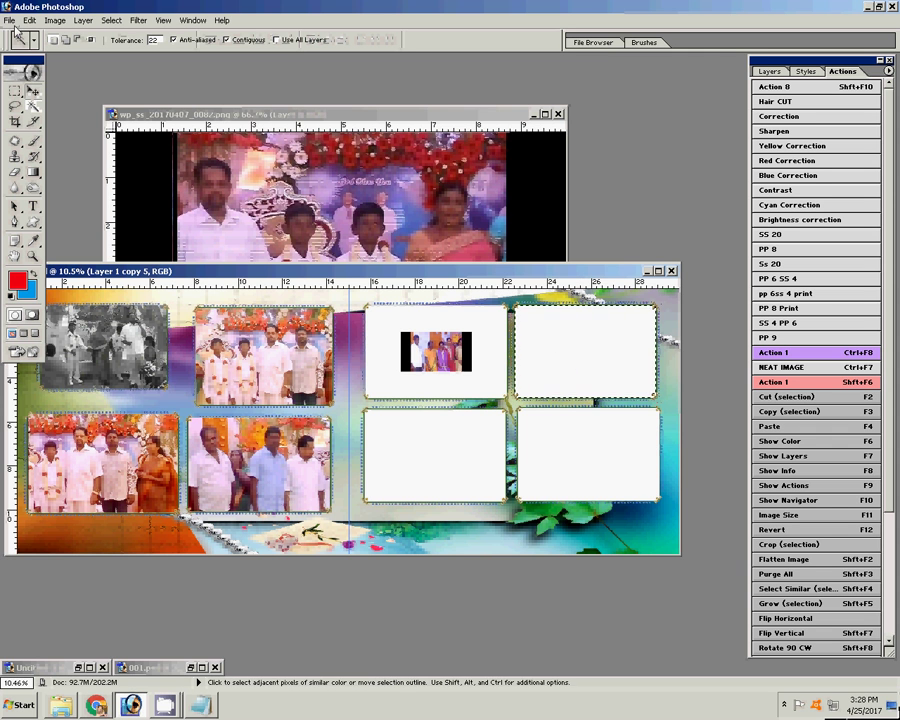
{"action": "left_click", "coordinate": [52, 20]}
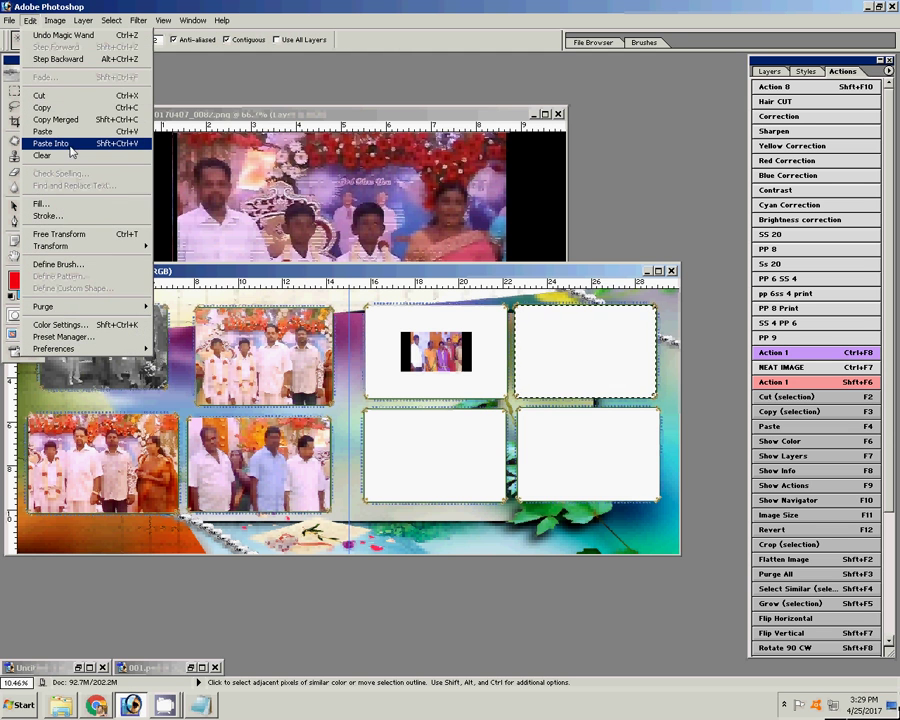
{"action": "left_click", "coordinate": [45, 142]}
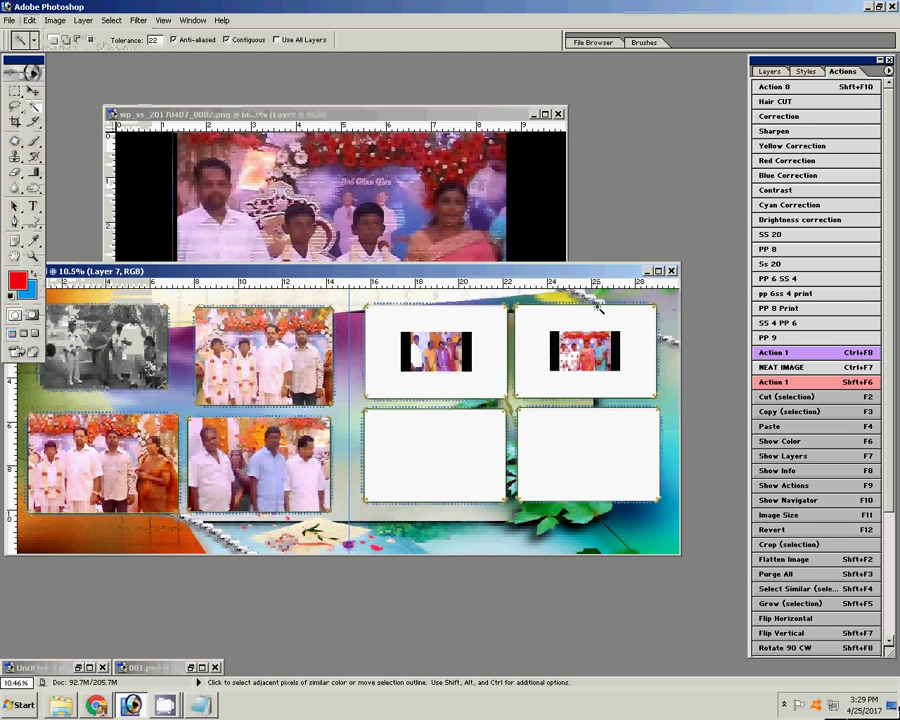
{"action": "key", "text": "v"}
{"action": "left_click", "coordinate": [370, 162]}
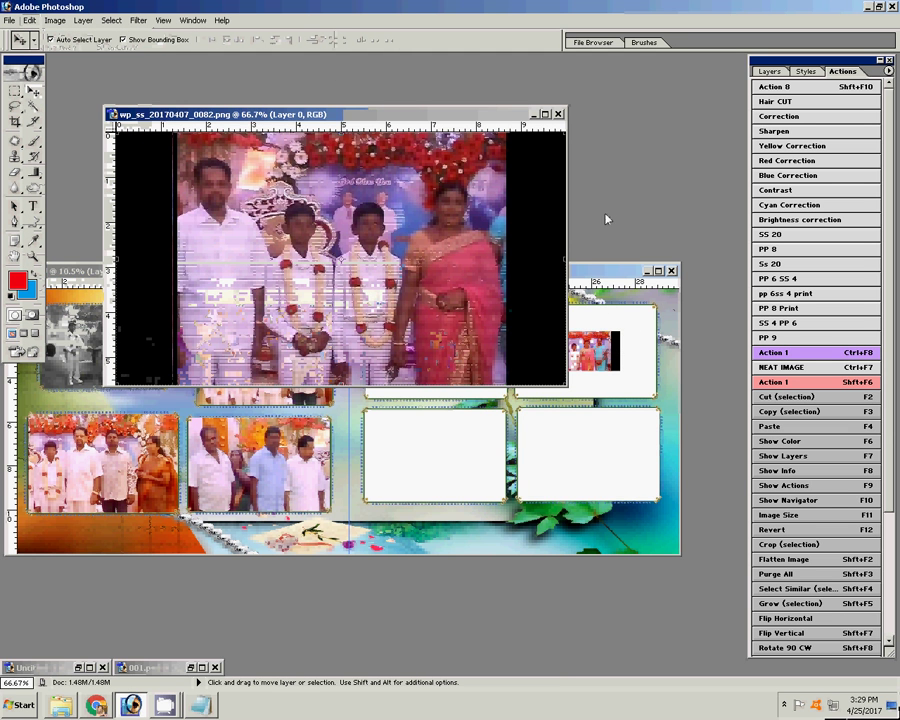
{"action": "left_click", "coordinate": [558, 114]}
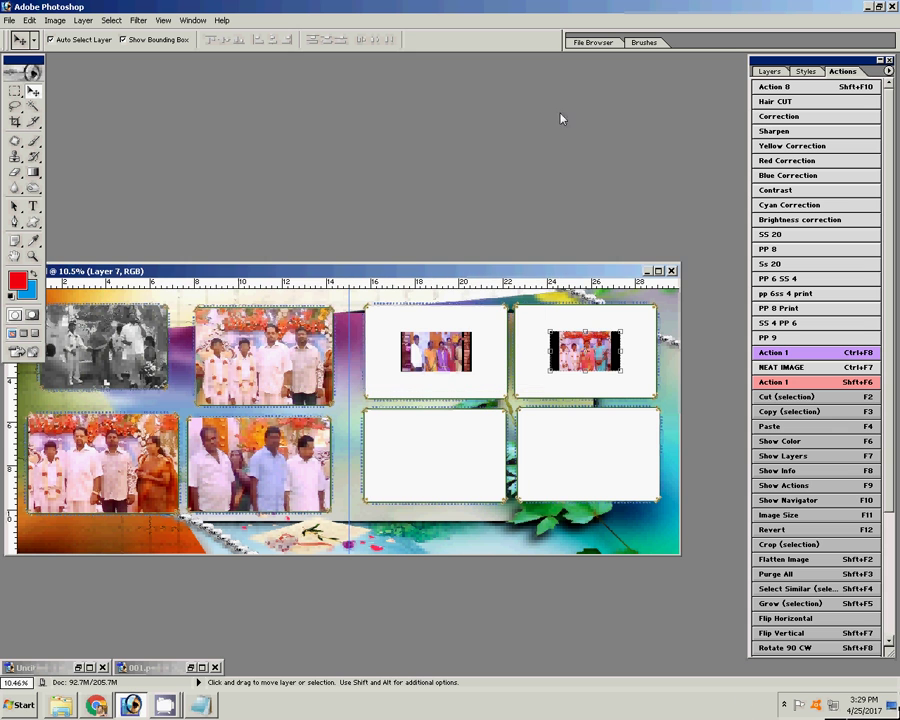
Delete photos 0082–0085 from the Water Kumar folder to the Recycle Bin
{"action": "key", "text": "alt+Tab"}
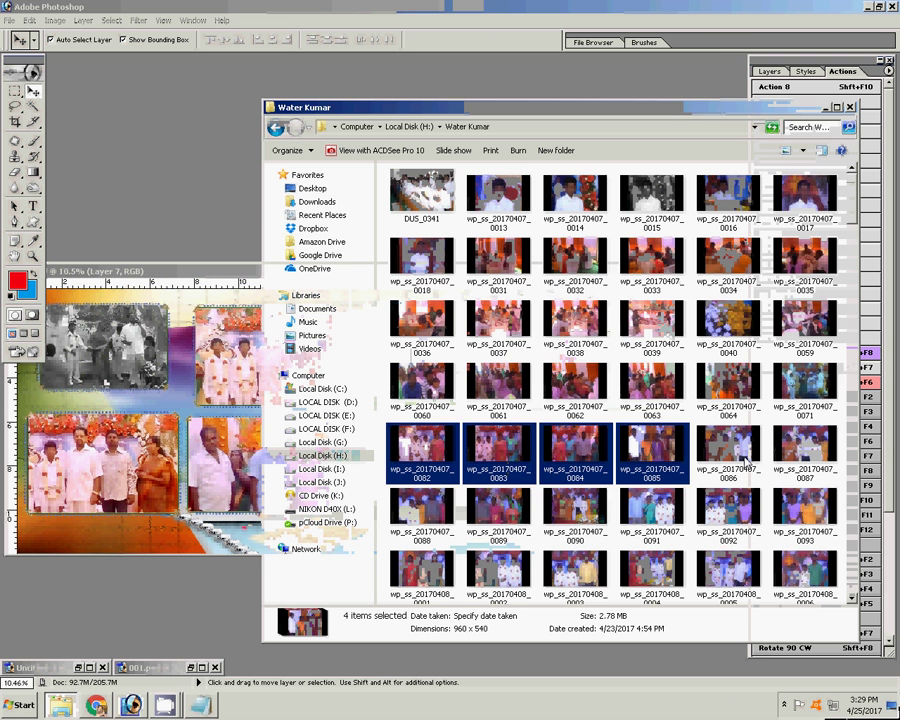
{"action": "key", "text": "Delete"}
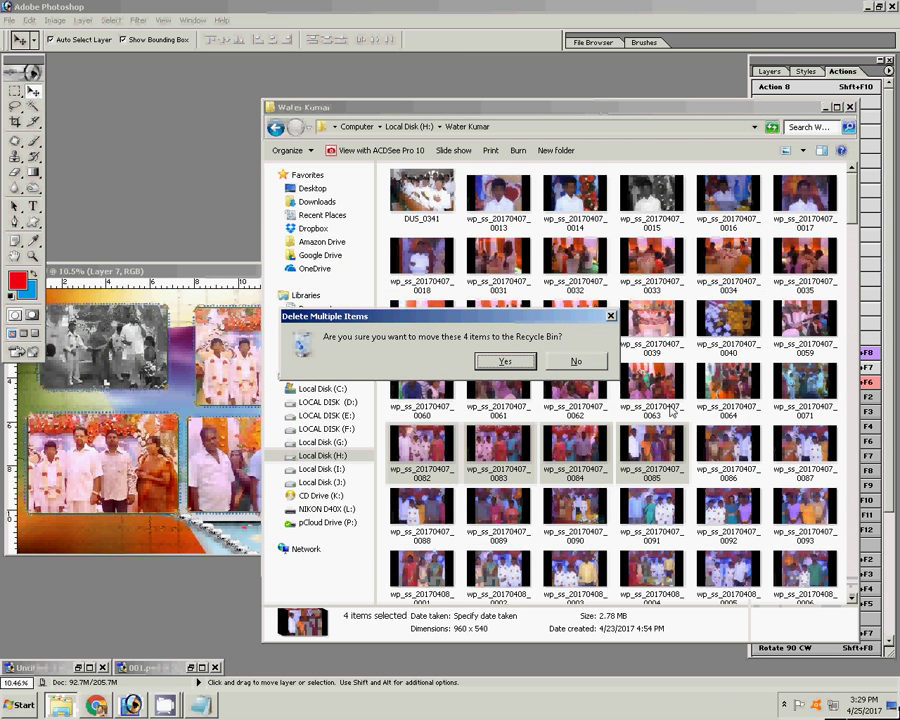
{"action": "key", "text": "Return"}
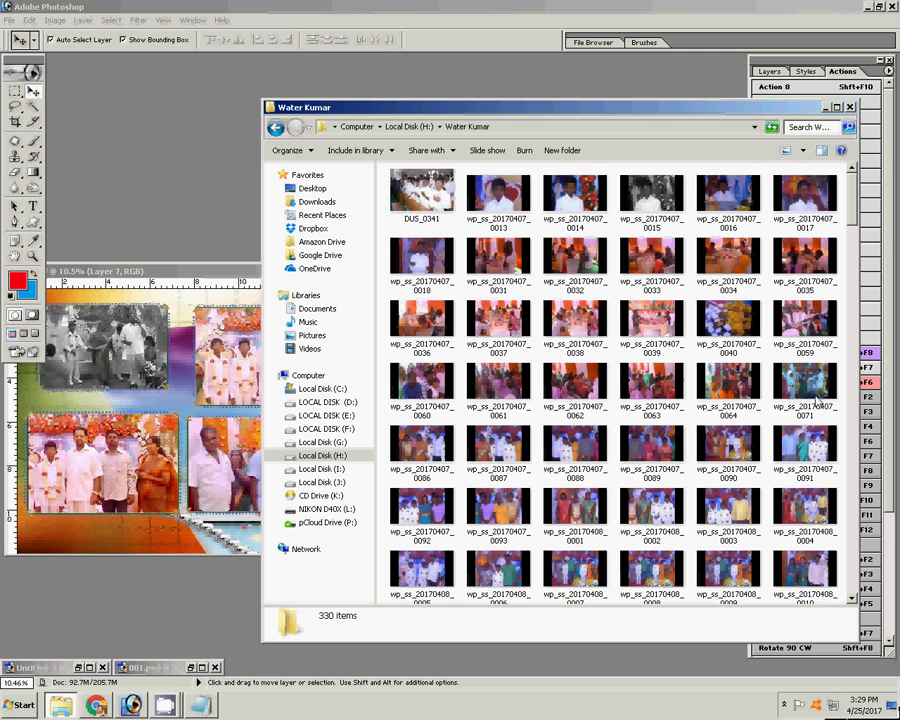
Open photo wp_ss_20170407_0071, close it, and delete it from the folder
{"action": "left_click", "coordinate": [808, 384]}
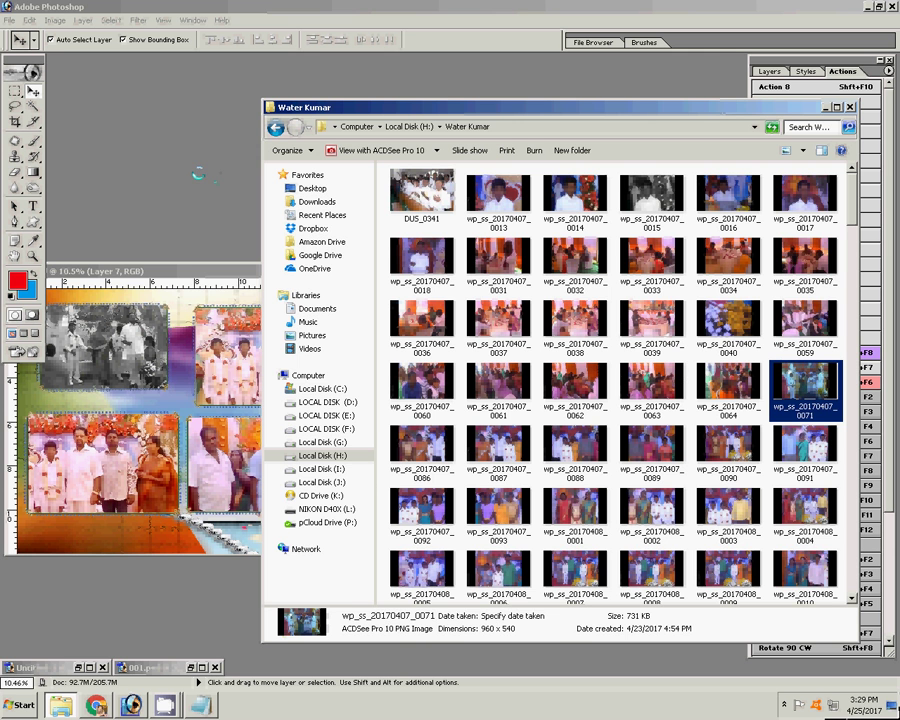
{"action": "key", "text": "Return"}
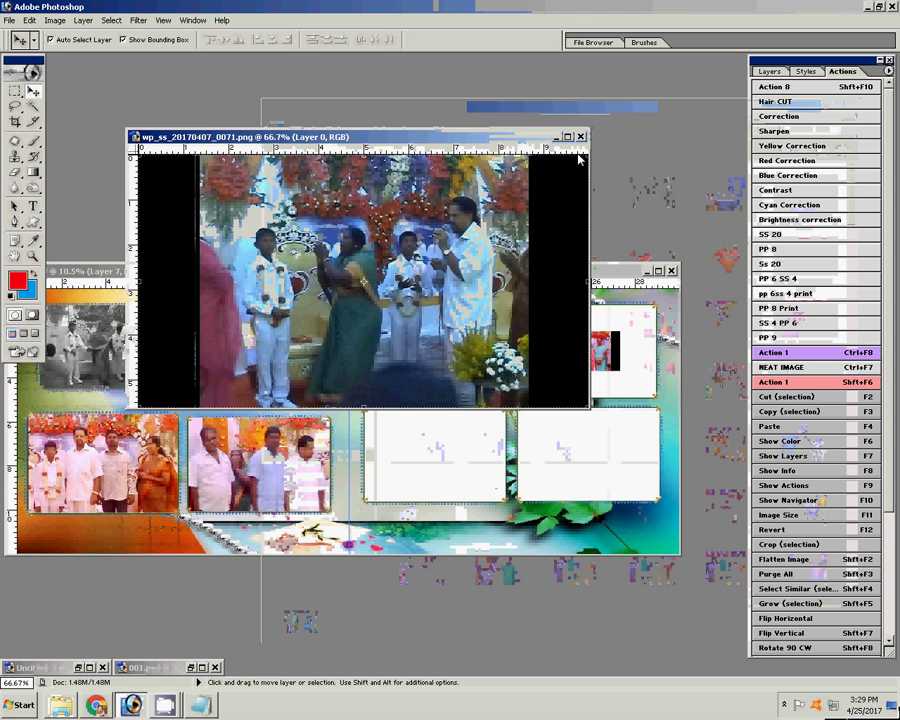
{"action": "left_click", "coordinate": [580, 137]}
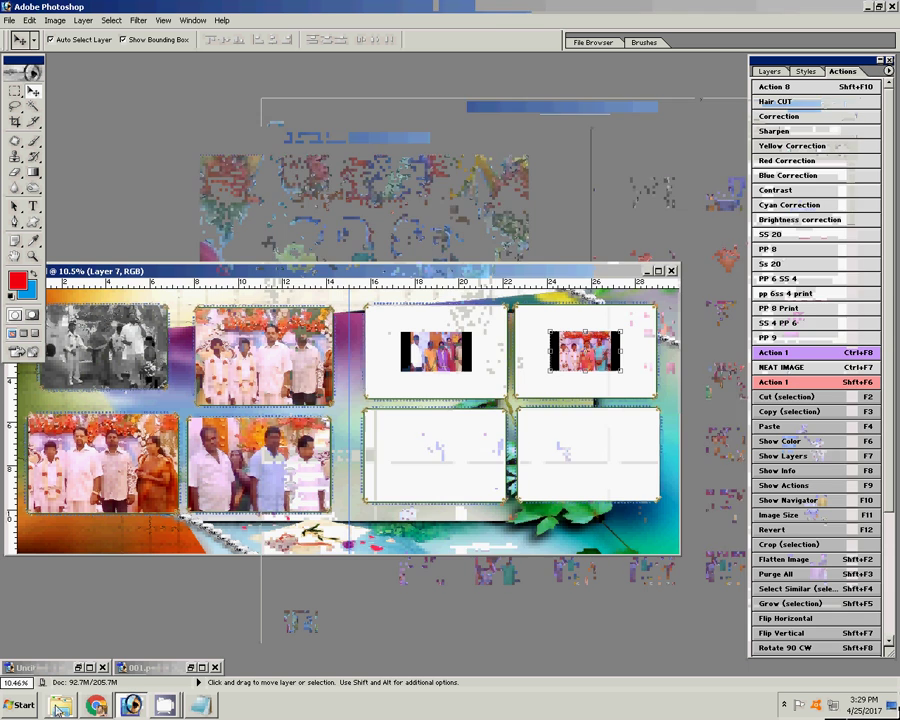
{"action": "key", "text": "alt+Tab"}
{"action": "key", "text": "Delete"}
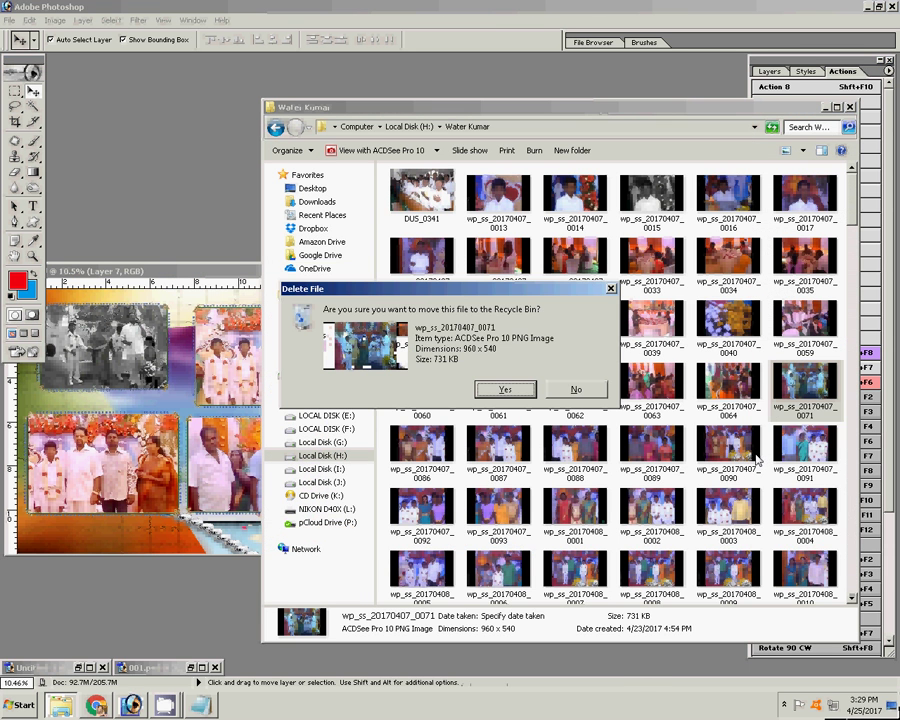
{"action": "left_click", "coordinate": [495, 389]}
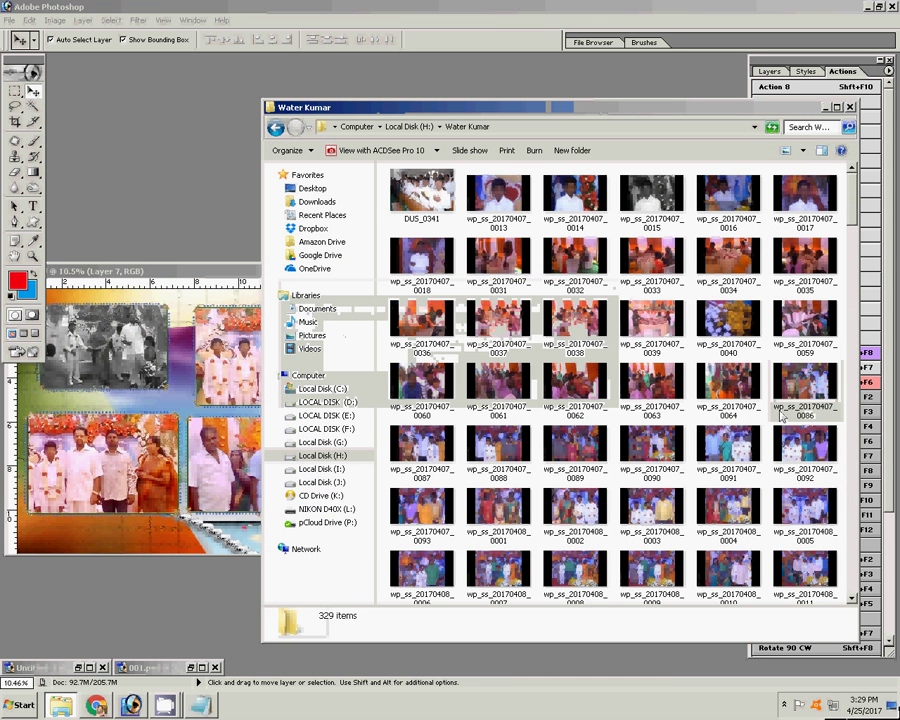
Run the correction action on photo 0086, shift it toward yellow, and close it unsaved
{"action": "left_click", "coordinate": [782, 416]}
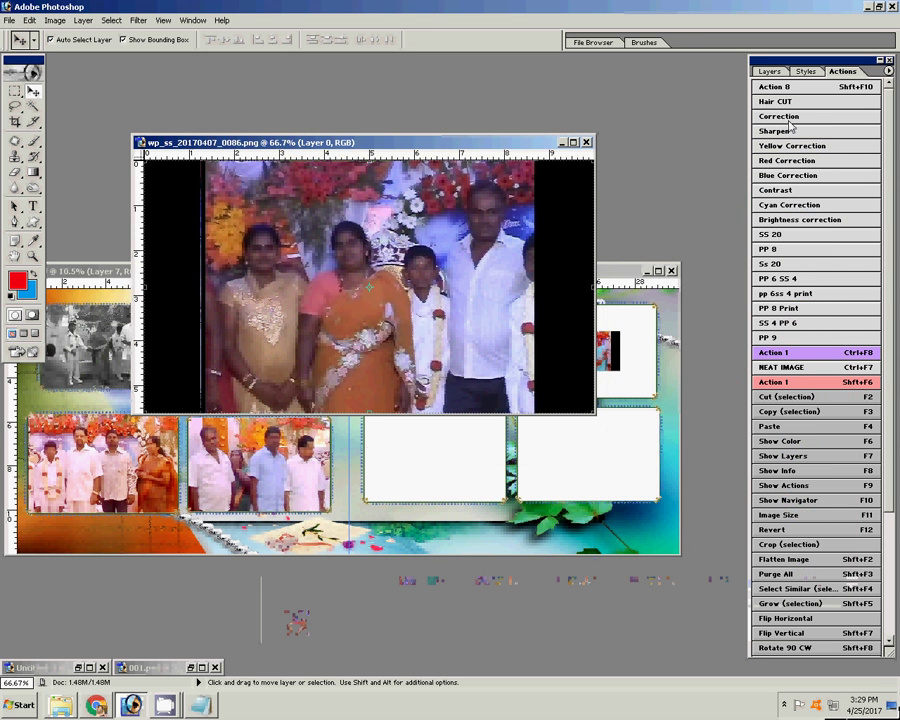
{"action": "left_click", "coordinate": [798, 89]}
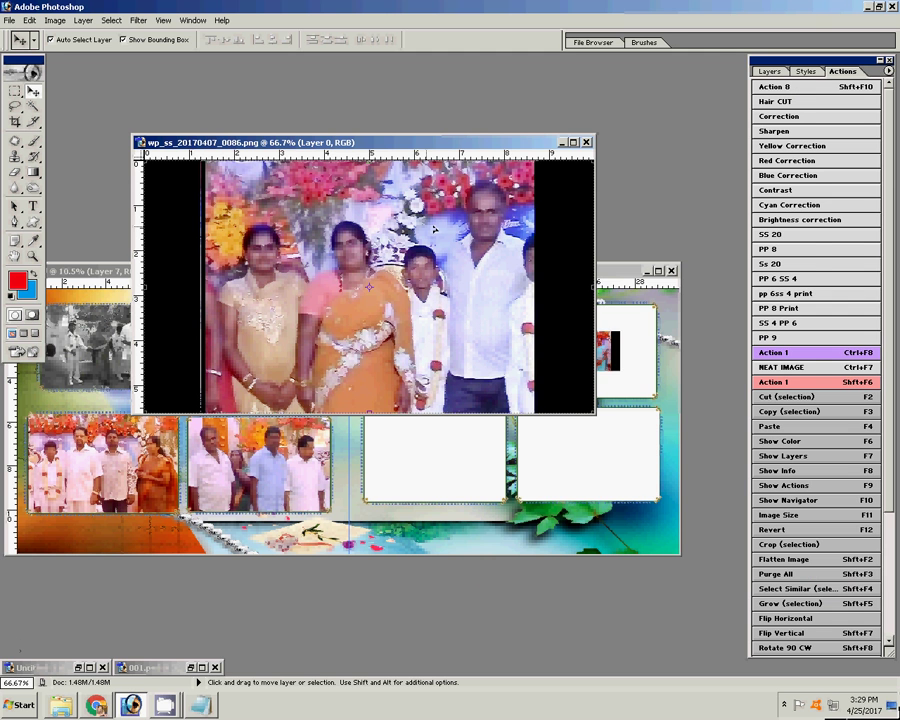
{"action": "mouse_move", "coordinate": [712, 305]}
{"action": "left_mouse_down"}
{"action": "mouse_move", "coordinate": [672, 316]}
{"action": "mouse_move", "coordinate": [682, 306]}
{"action": "left_mouse_up"}
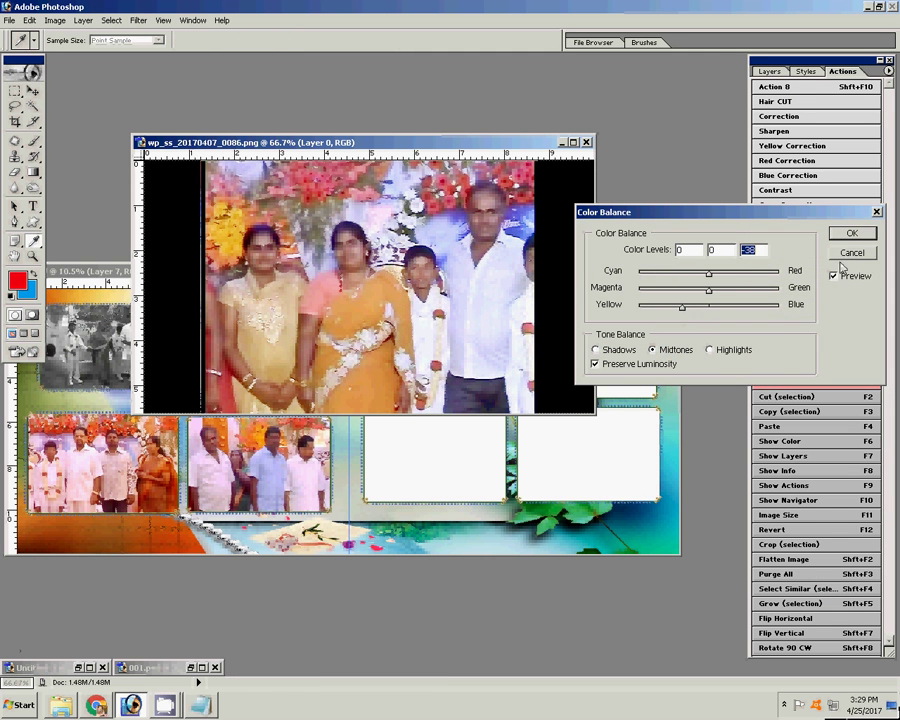
{"action": "left_click", "coordinate": [853, 234]}
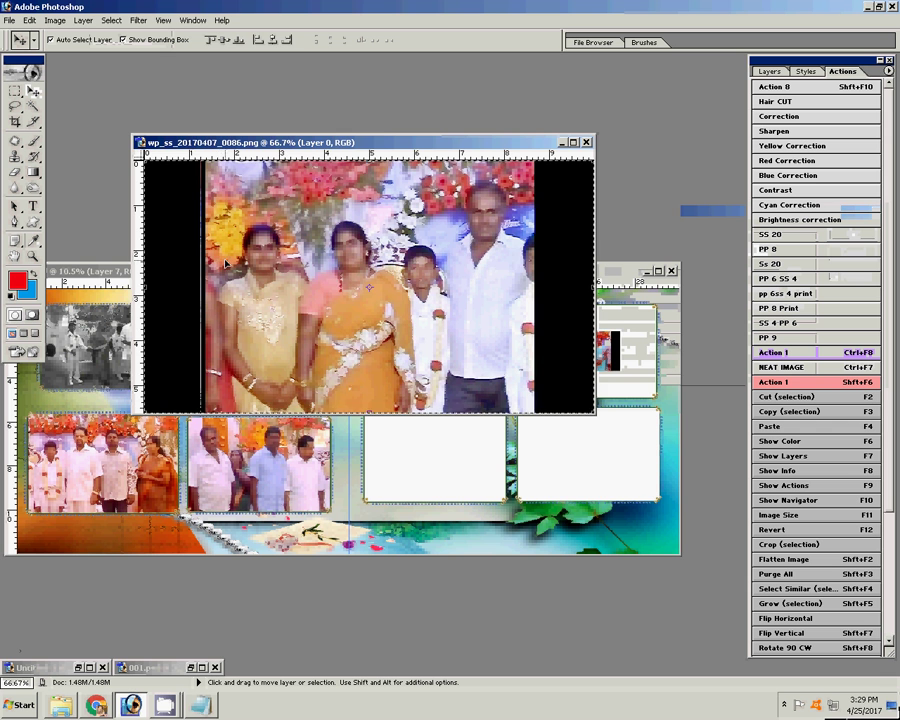
{"action": "left_click", "coordinate": [450, 267]}
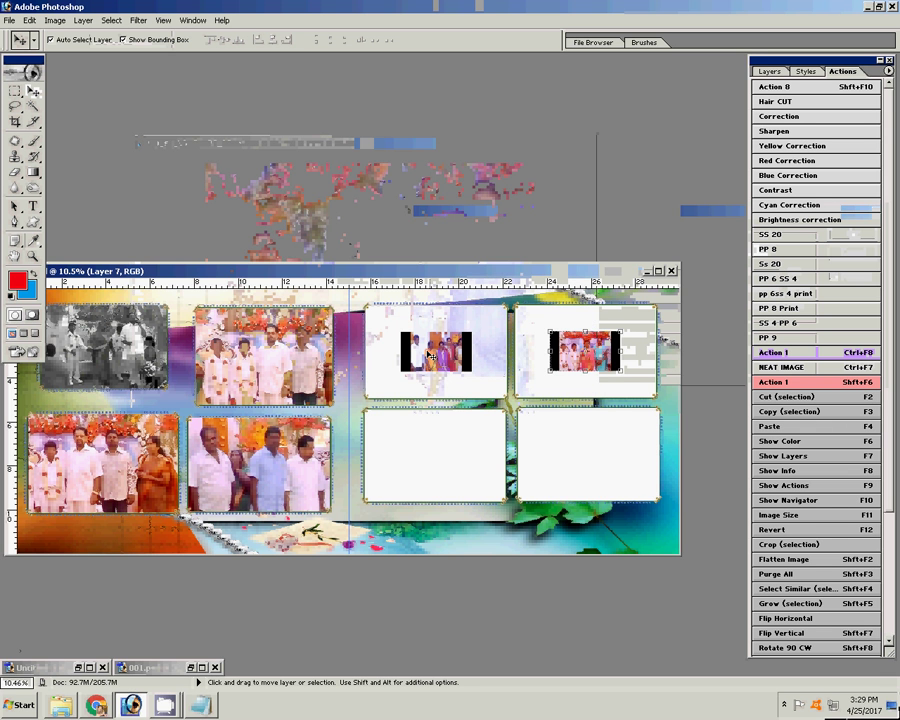
Paste photo 0086 into the right page's lower-left frame using Magic Wand
{"action": "key", "text": "w"}
{"action": "left_click", "coordinate": [432, 472]}
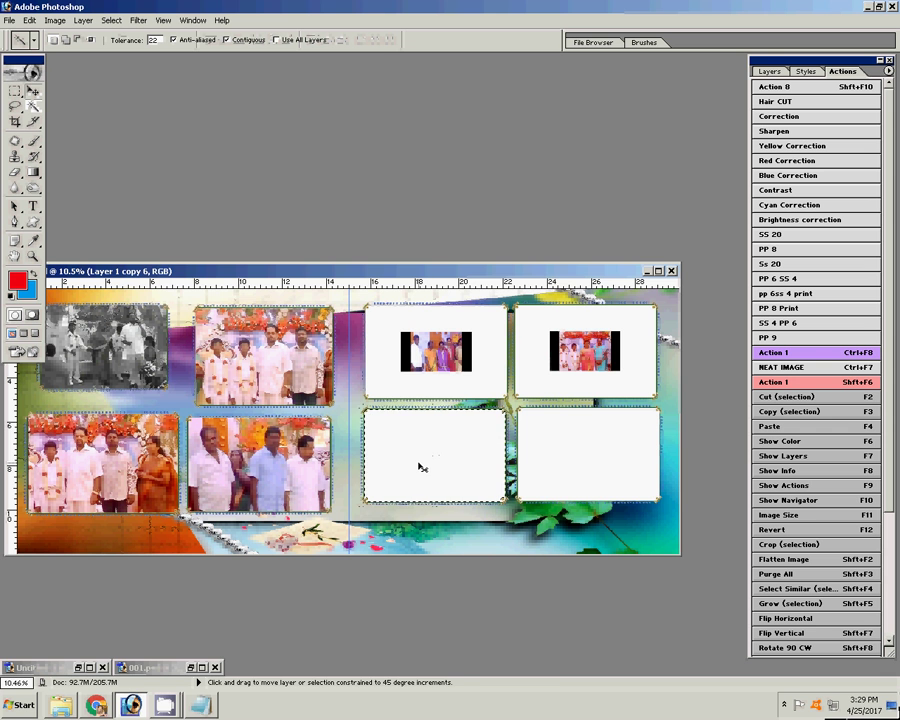
{"action": "key", "text": "ctrl+shift+v"}
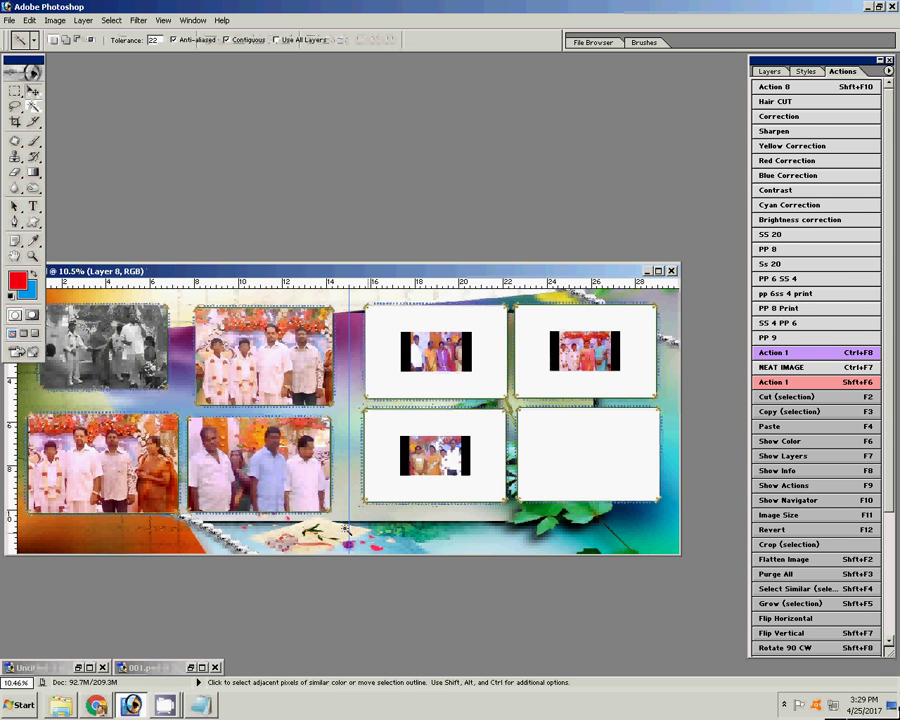
Delete wp_ss_20170407_0086 from the photo folder to the Recycle Bin
{"action": "left_click", "coordinate": [60, 705]}
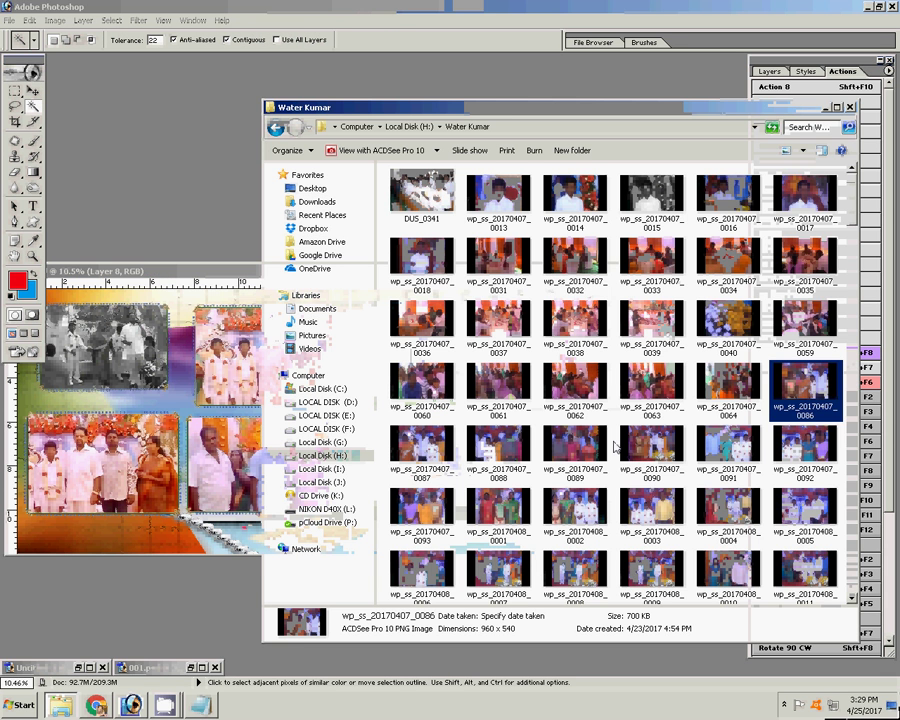
{"action": "key", "text": "Delete"}
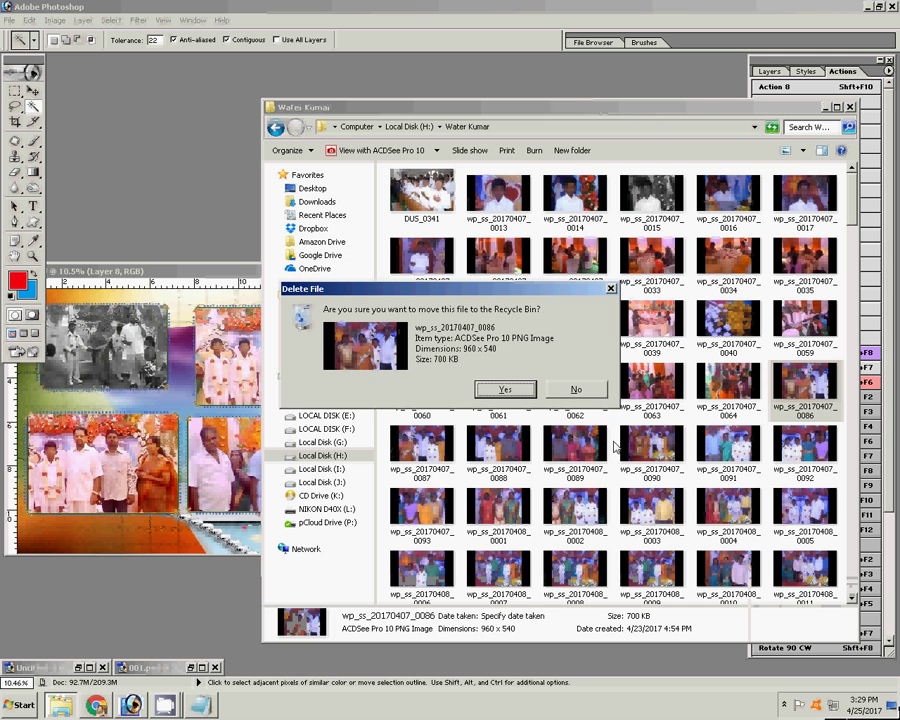
{"action": "key", "text": "Return"}
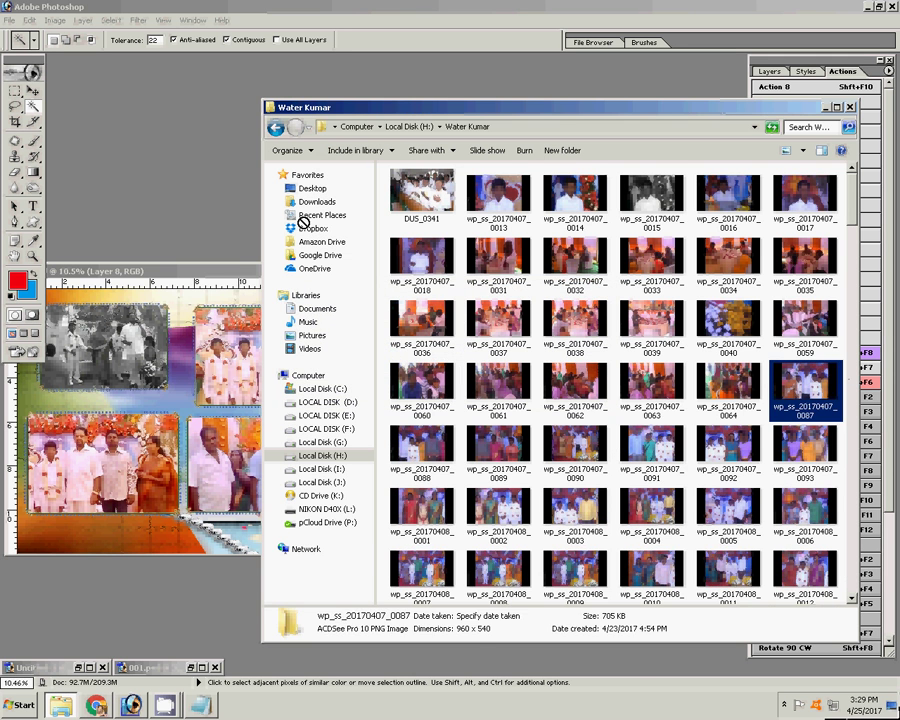
Open photo 0087, sharpen it, reduce its yellow, and close it without saving
{"action": "left_click_drag", "start_coordinate": [303, 222], "coordinate": [156, 200]}
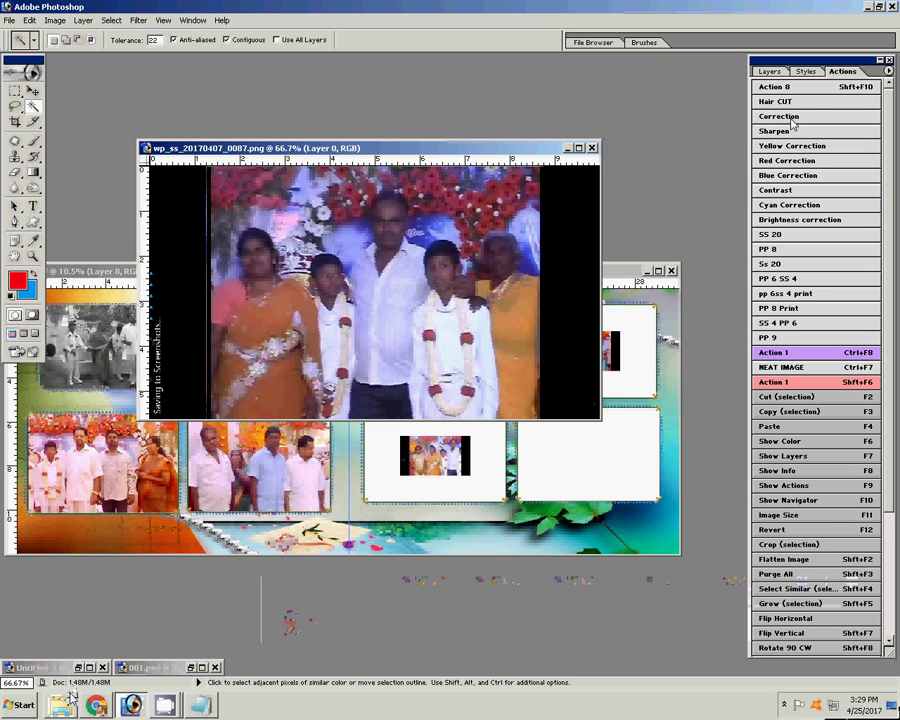
{"action": "left_click", "coordinate": [790, 130]}
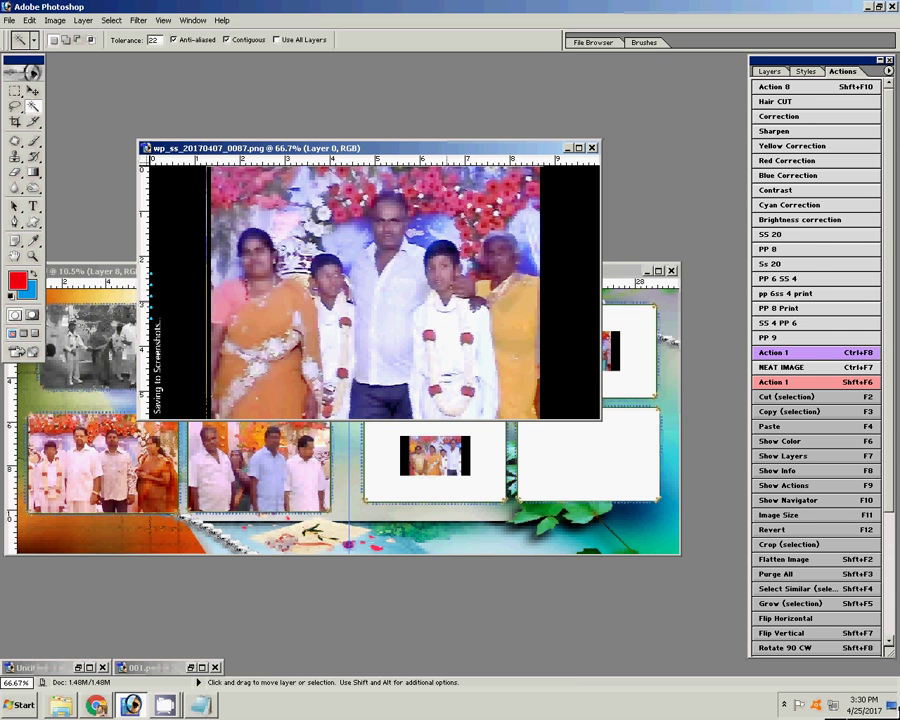
{"action": "key", "text": "ctrl+b"}
{"action": "mouse_move", "coordinate": [708, 304]}
{"action": "left_mouse_down"}
{"action": "mouse_move", "coordinate": [686, 312]}
{"action": "mouse_move", "coordinate": [677, 305]}
{"action": "left_mouse_up"}
{"action": "left_click", "coordinate": [851, 233]}
{"action": "key", "text": "w"}
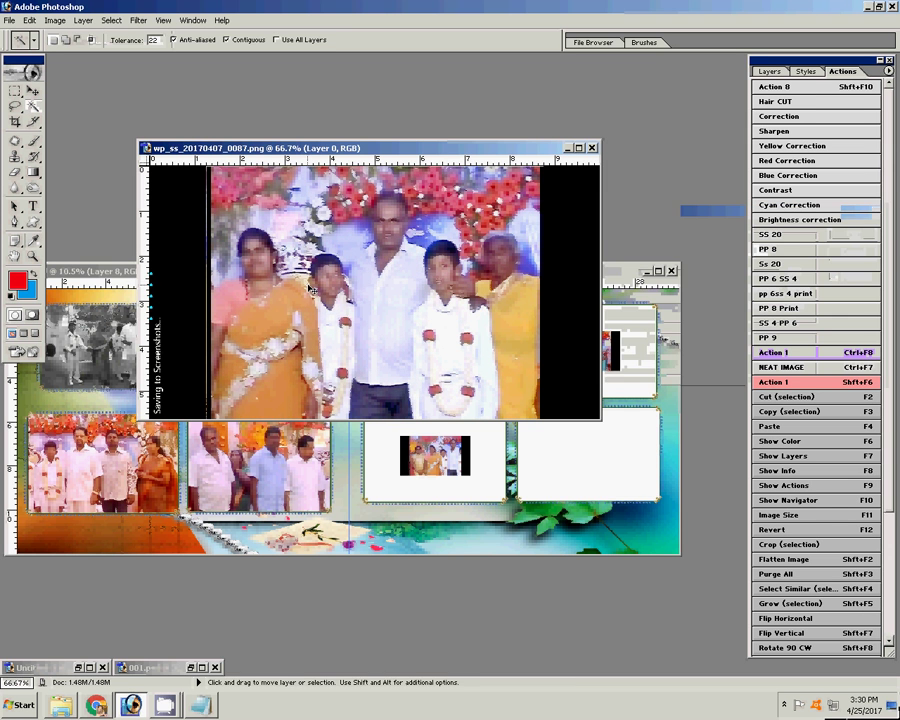
{"action": "key", "text": "ctrl+w"}
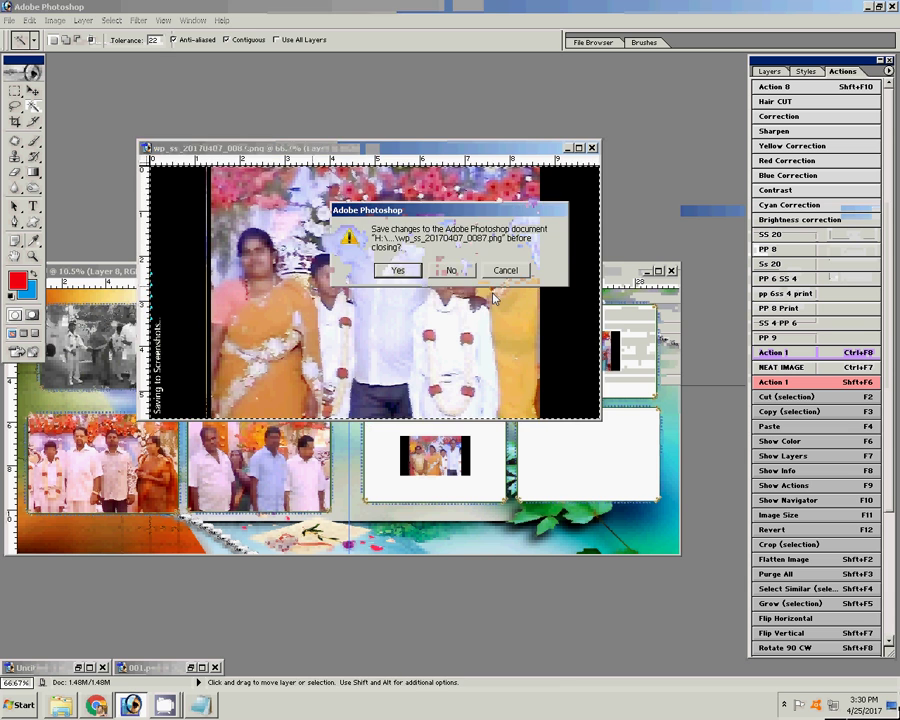
{"action": "left_click", "coordinate": [451, 271]}
Select the empty bottom-right album frame with the Magic Wand
{"action": "key", "text": "v"}
{"action": "left_click", "coordinate": [549, 455]}
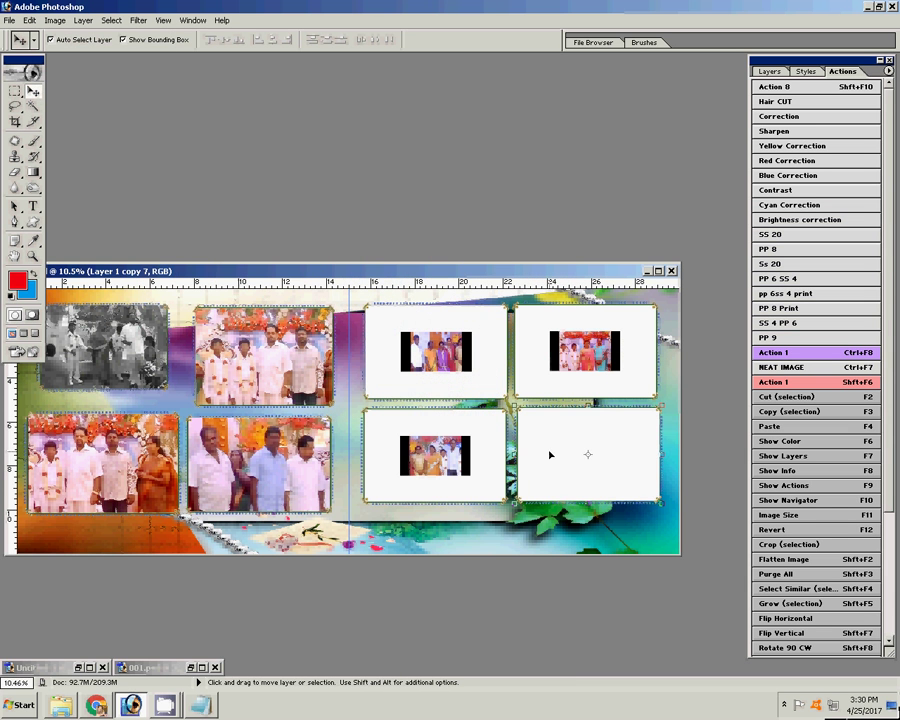
{"action": "key", "text": "w"}
{"action": "left_click", "coordinate": [556, 463]}
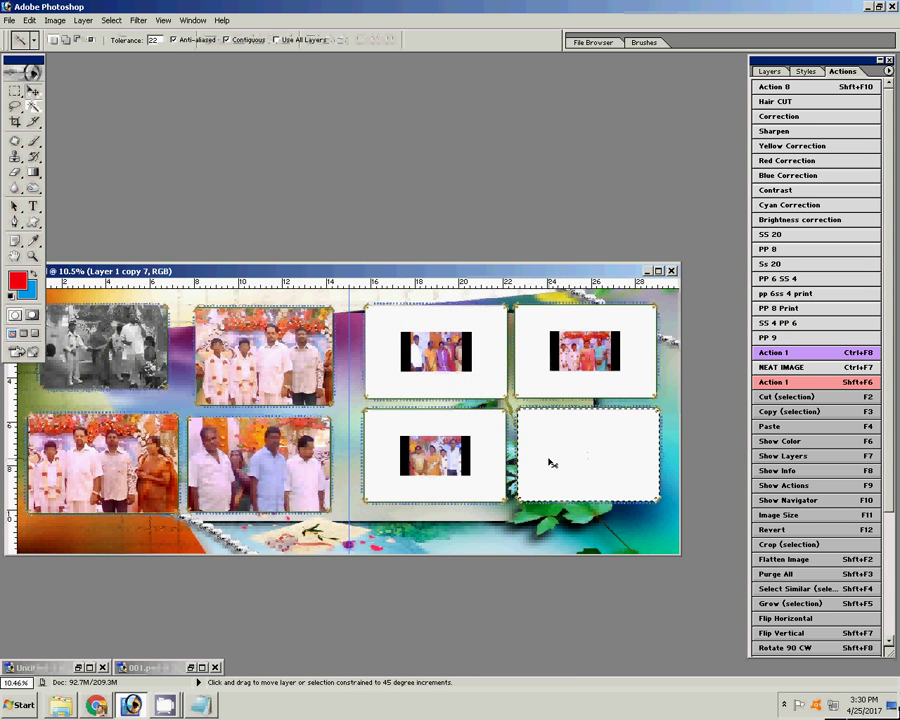
Paste the photo into the bottom-right frame and enlarge it to fill the frame
{"action": "key", "text": "F4"}
{"action": "key", "text": "v"}
{"action": "key", "text": "ctrl+t"}
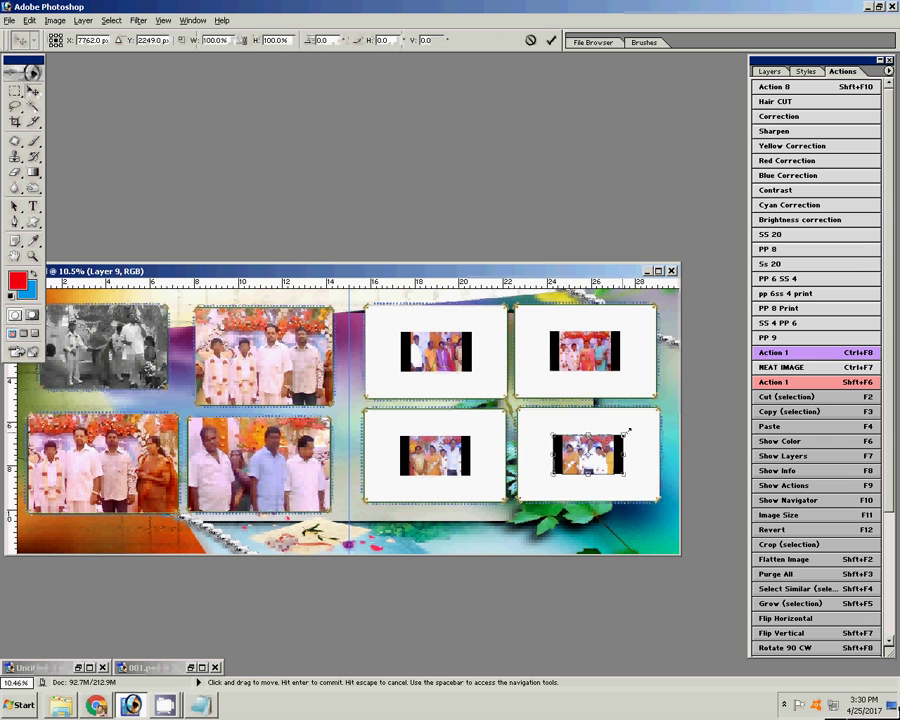
{"action": "left_click_drag", "start_coordinate": [626, 432], "coordinate": [689, 405]}
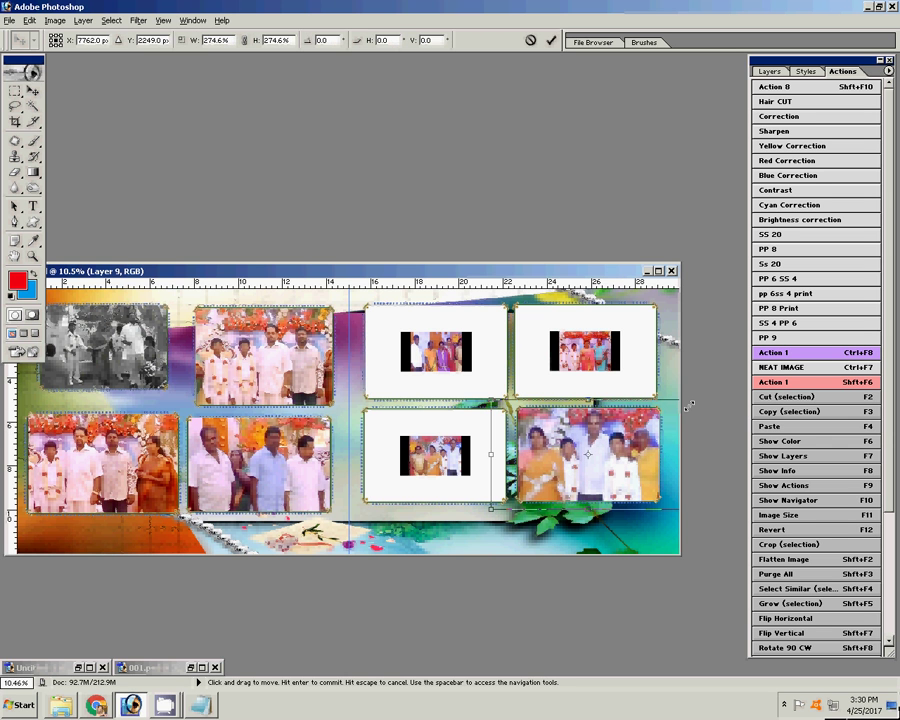
{"action": "key", "text": "Return"}
Enlarge the lower-left, top-left and top-right right-page photos to fill their frames
{"action": "left_click", "coordinate": [450, 455]}
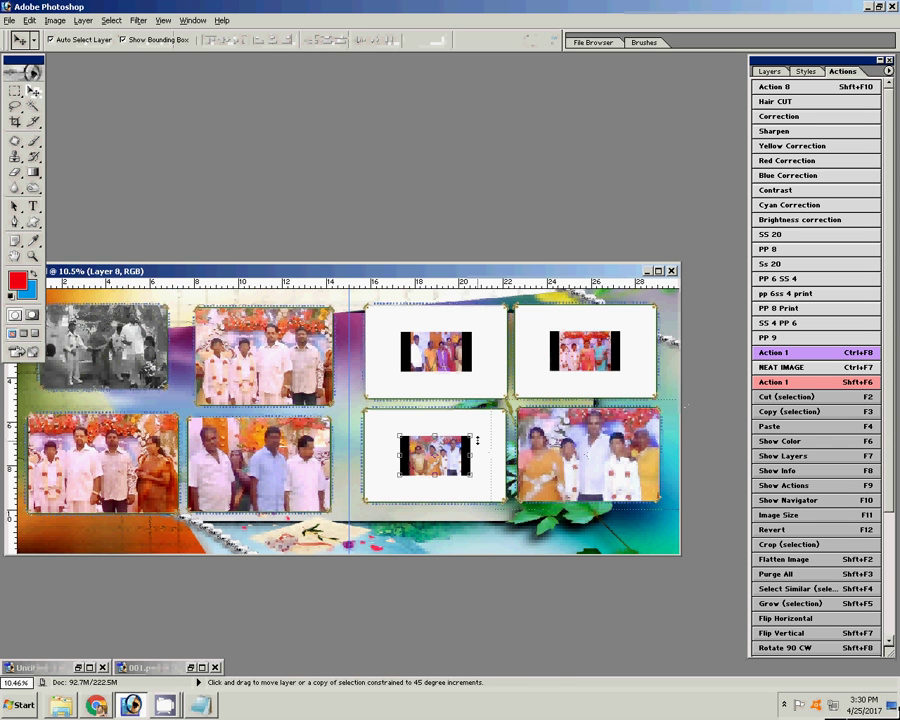
{"action": "left_click_drag", "start_coordinate": [474, 434], "coordinate": [533, 400]}
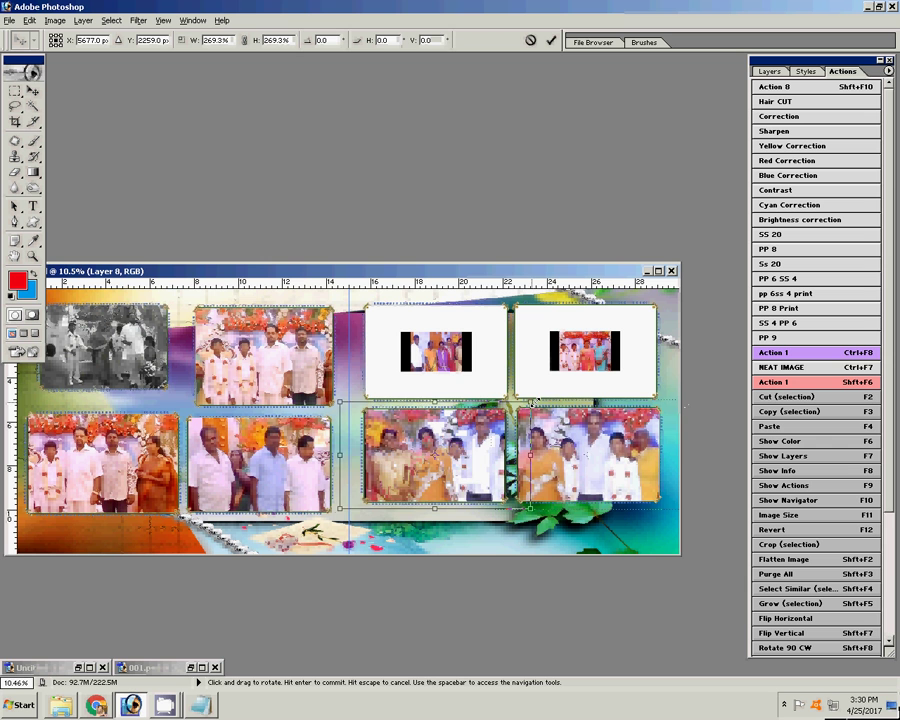
{"action": "key", "text": "Return"}
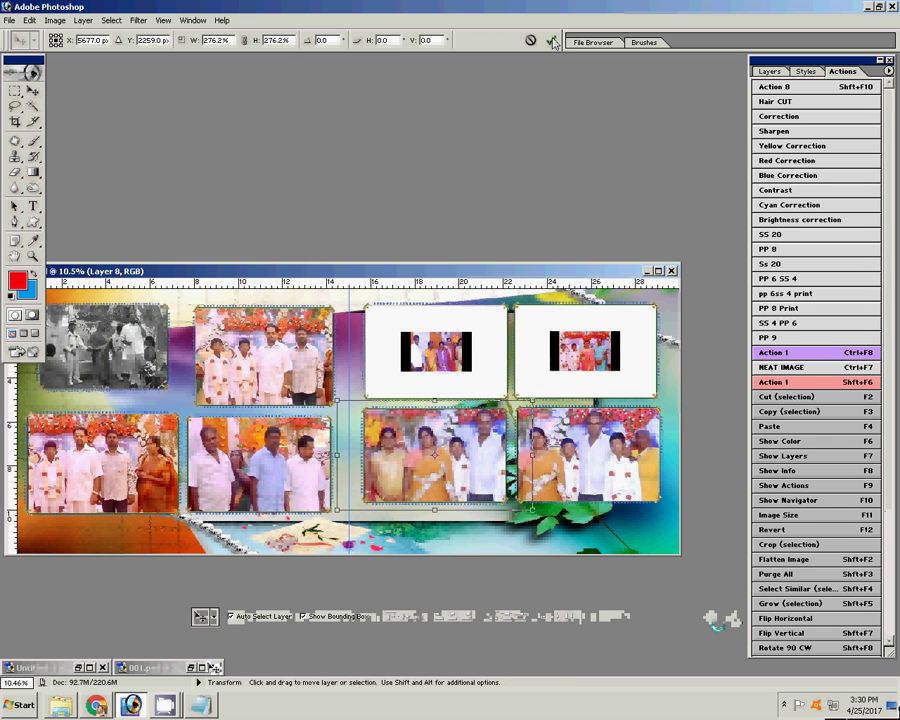
{"action": "left_click", "coordinate": [468, 337]}
{"action": "left_click", "coordinate": [469, 335]}
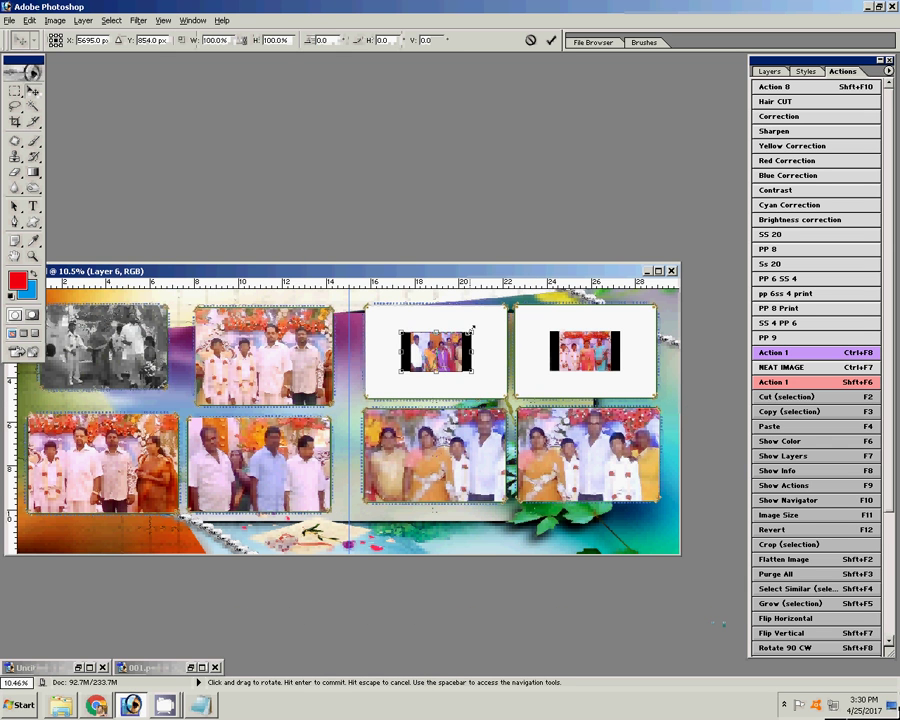
{"action": "left_click_drag", "start_coordinate": [472, 328], "coordinate": [533, 297]}
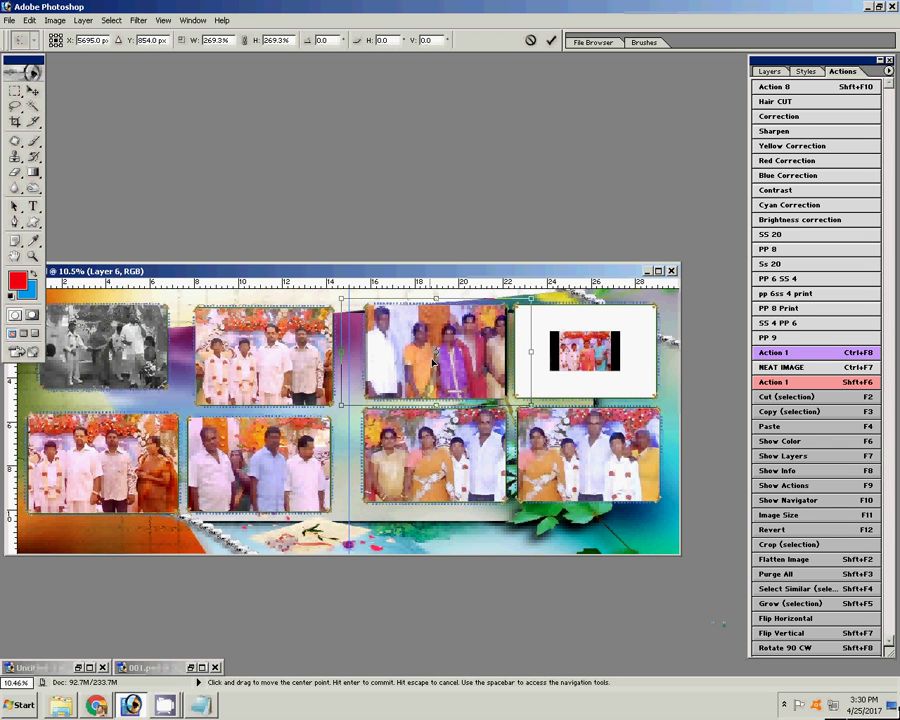
{"action": "key", "text": "Return"}
{"action": "left_click", "coordinate": [605, 345]}
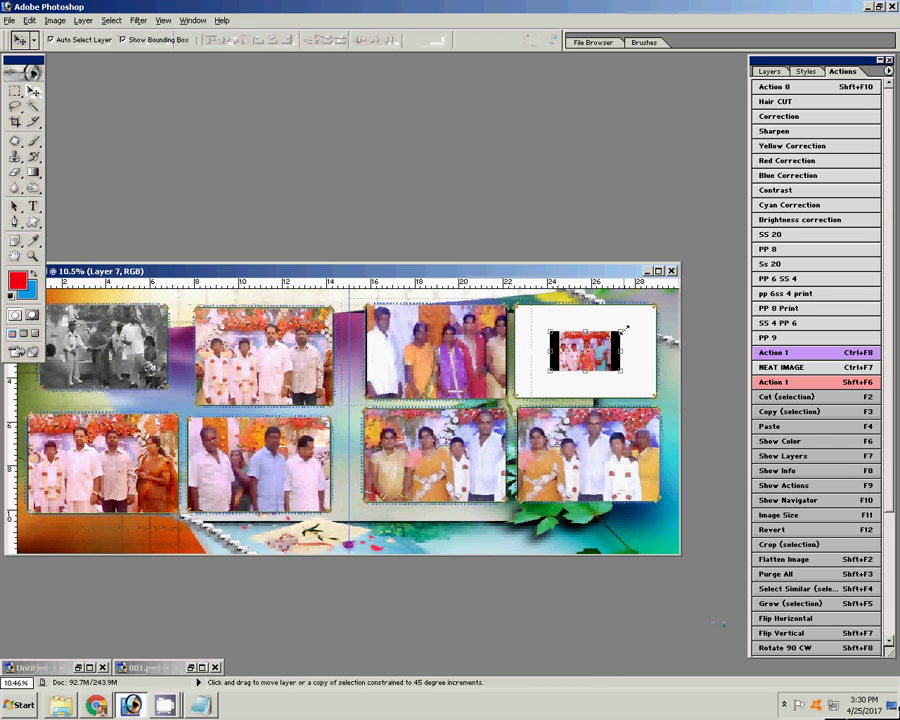
{"action": "left_click_drag", "start_coordinate": [626, 328], "coordinate": [686, 298]}
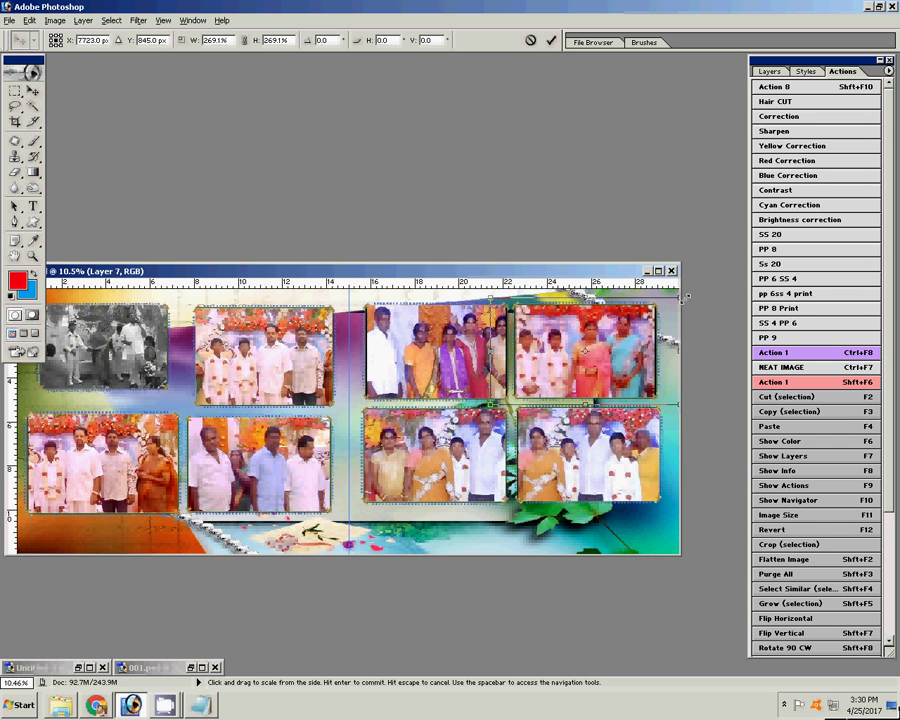
{"action": "key", "text": "Return"}
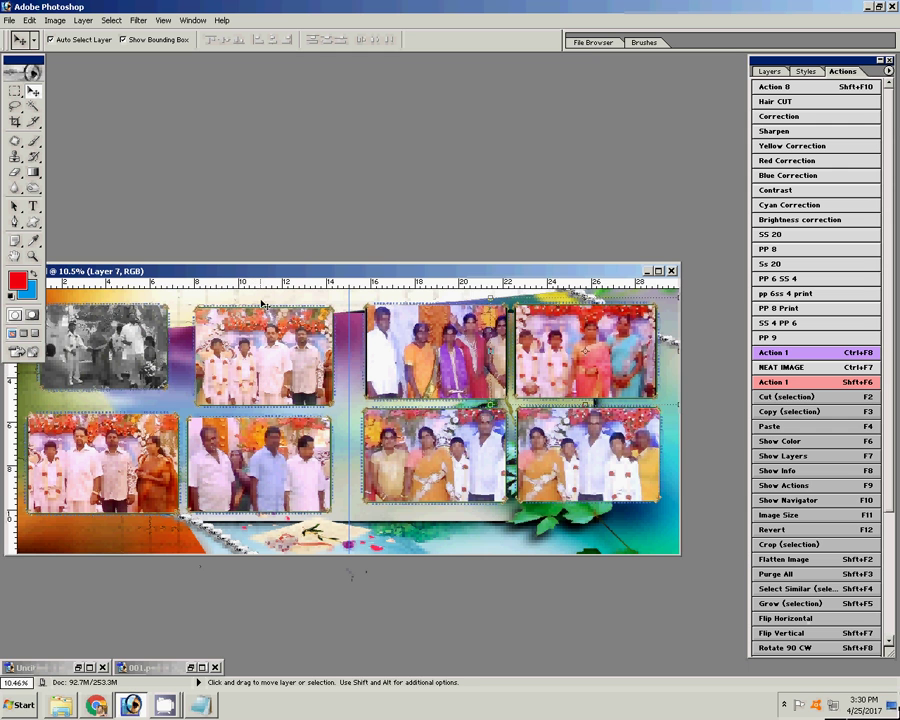
Save the album page as 07.psd in Local Disk (I:)\K 4, then close it
{"action": "left_click_drag", "start_coordinate": [248, 270], "coordinate": [311, 279]}
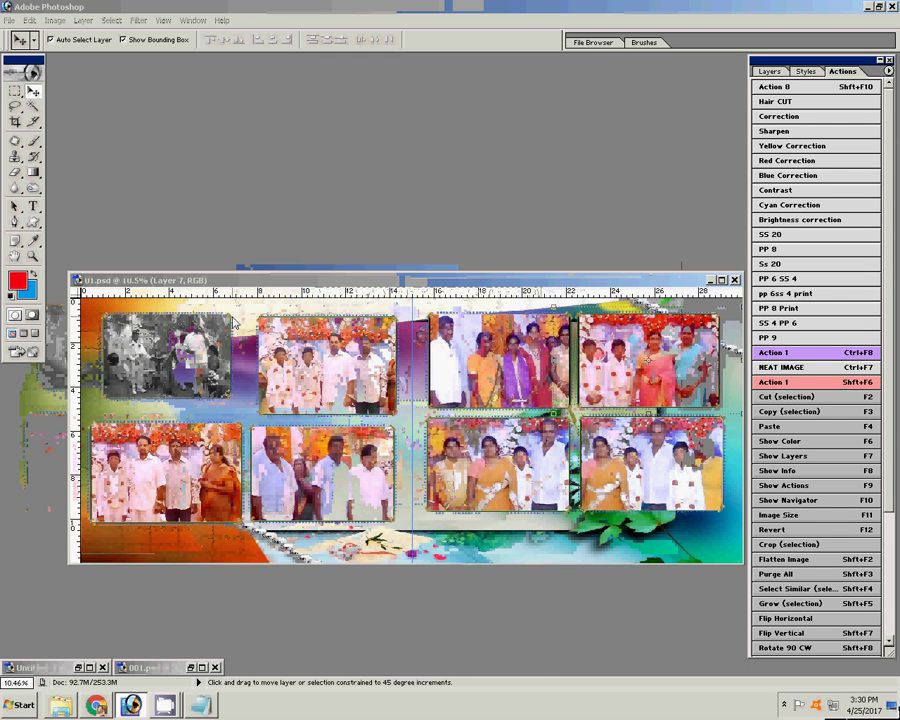
{"action": "key", "text": "ctrl+shift+s"}
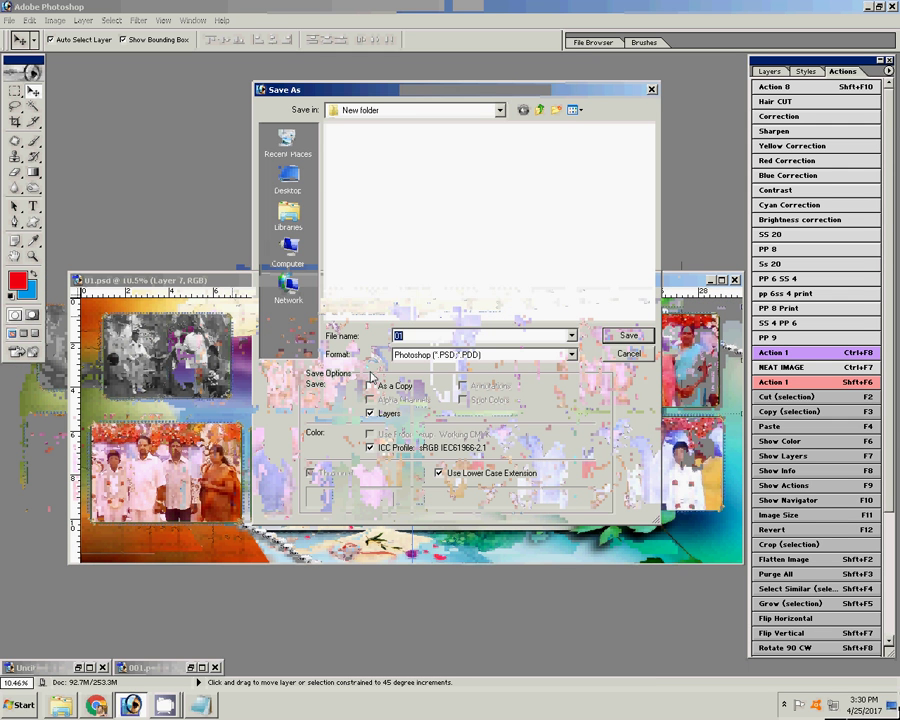
{"action": "left_click", "coordinate": [294, 252]}
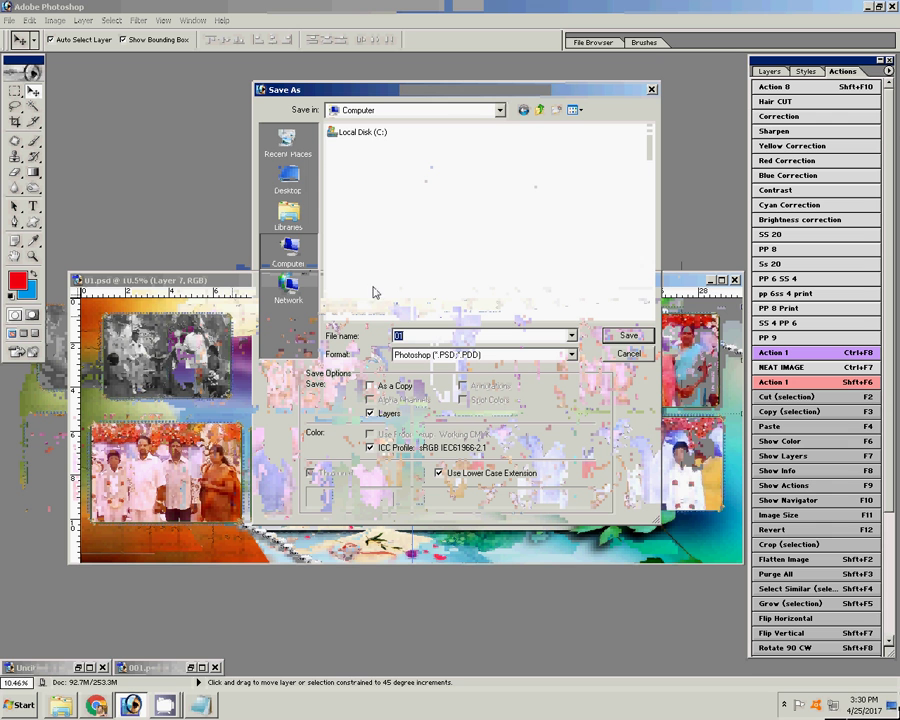
{"action": "double_click", "coordinate": [352, 204]}
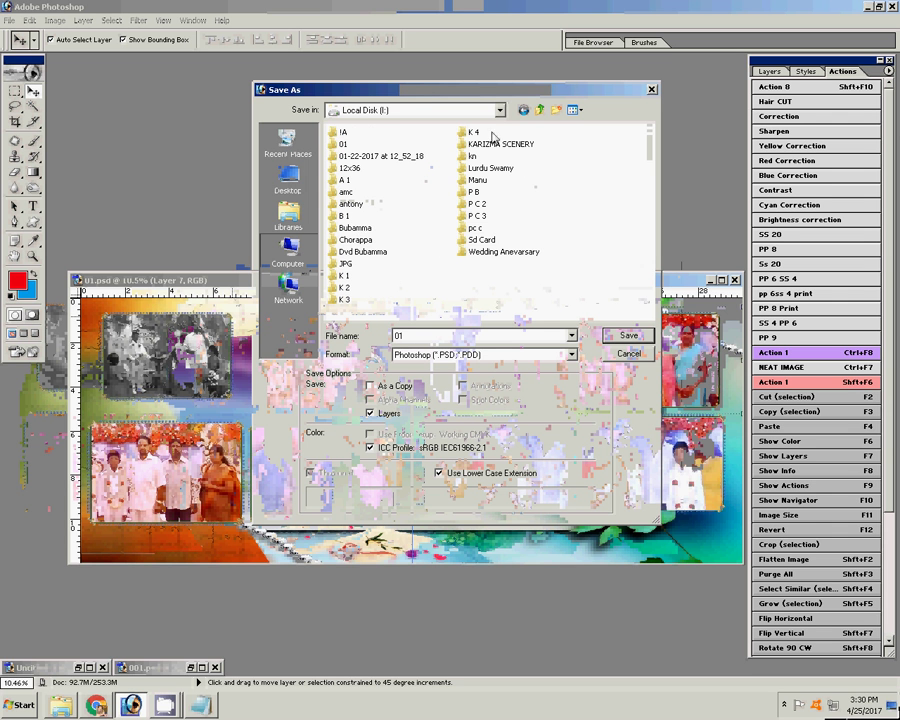
{"action": "left_click", "coordinate": [474, 133]}
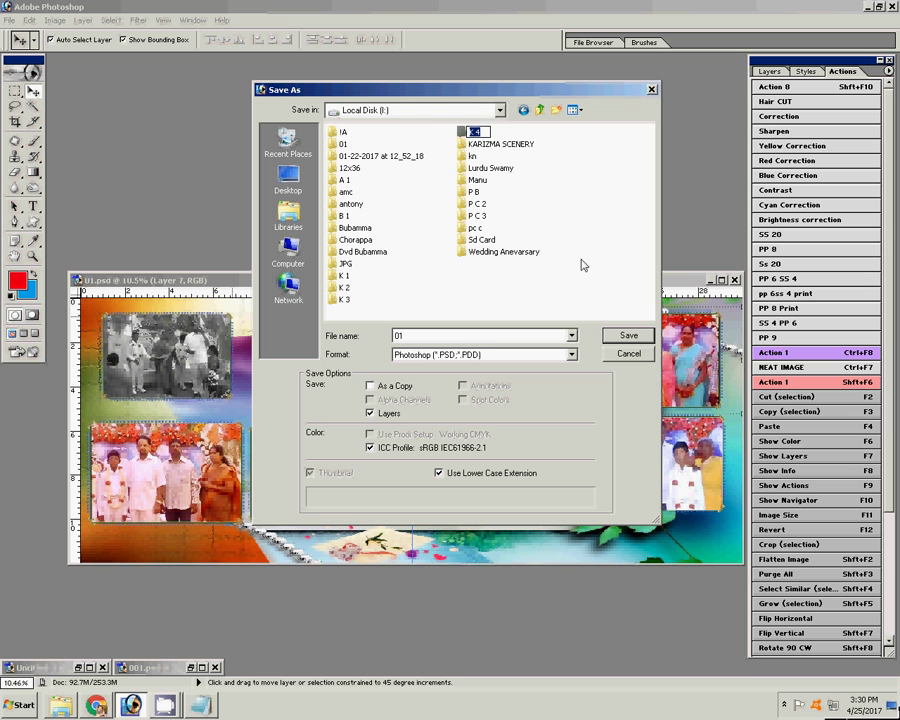
{"action": "left_click", "coordinate": [628, 335]}
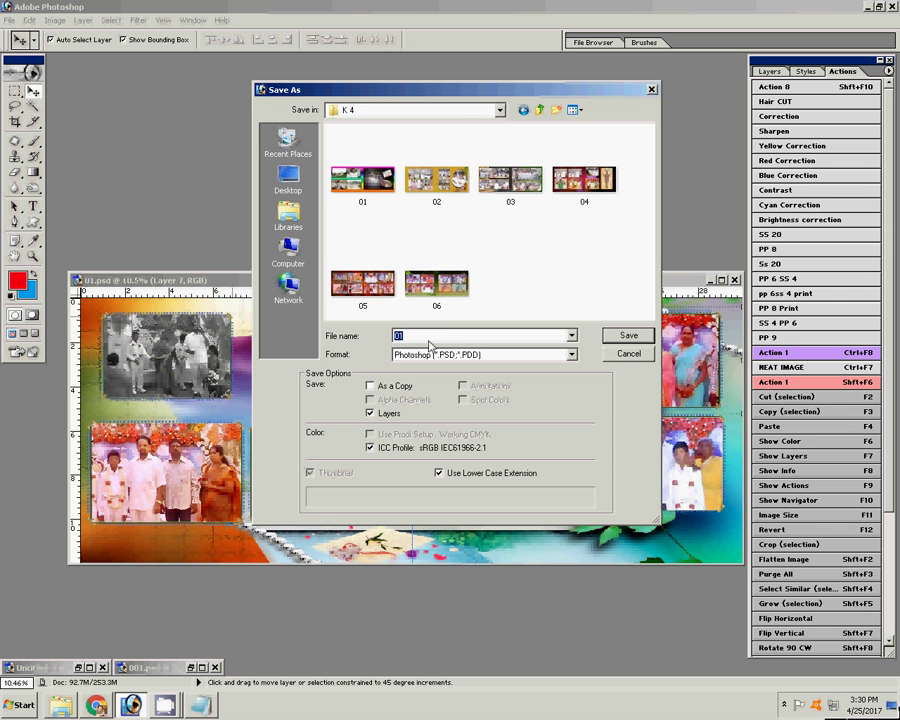
{"action": "type", "text": "07"}
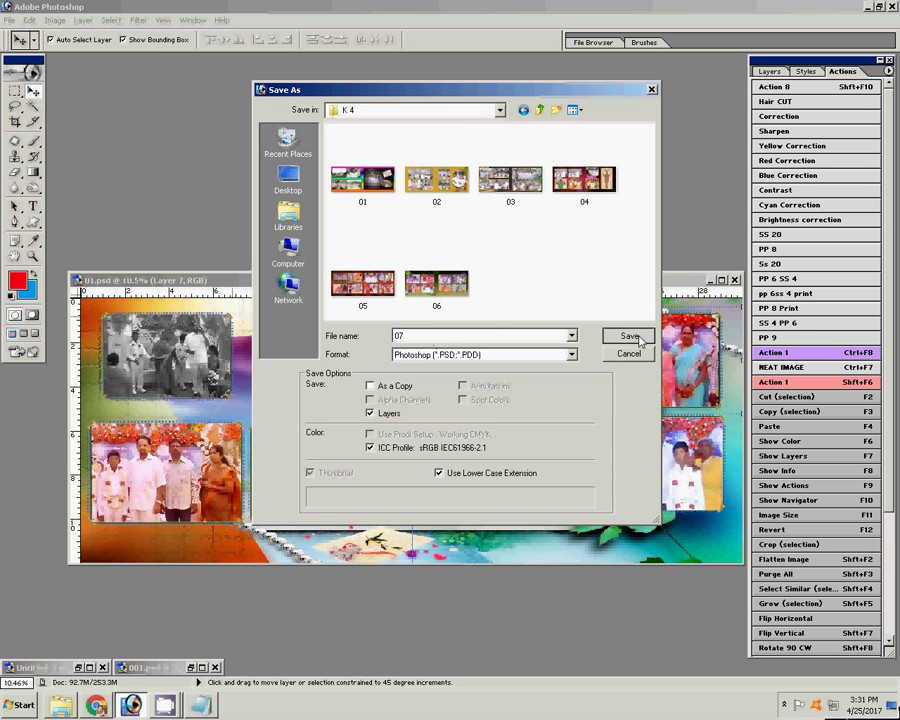
{"action": "left_click", "coordinate": [628, 336]}
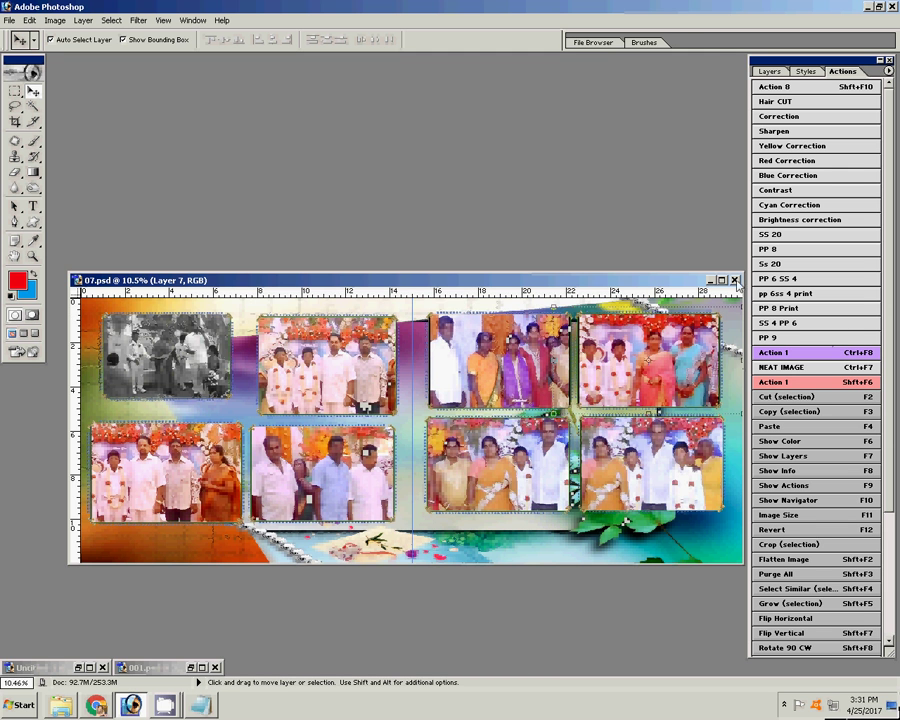
{"action": "left_click", "coordinate": [735, 281]}
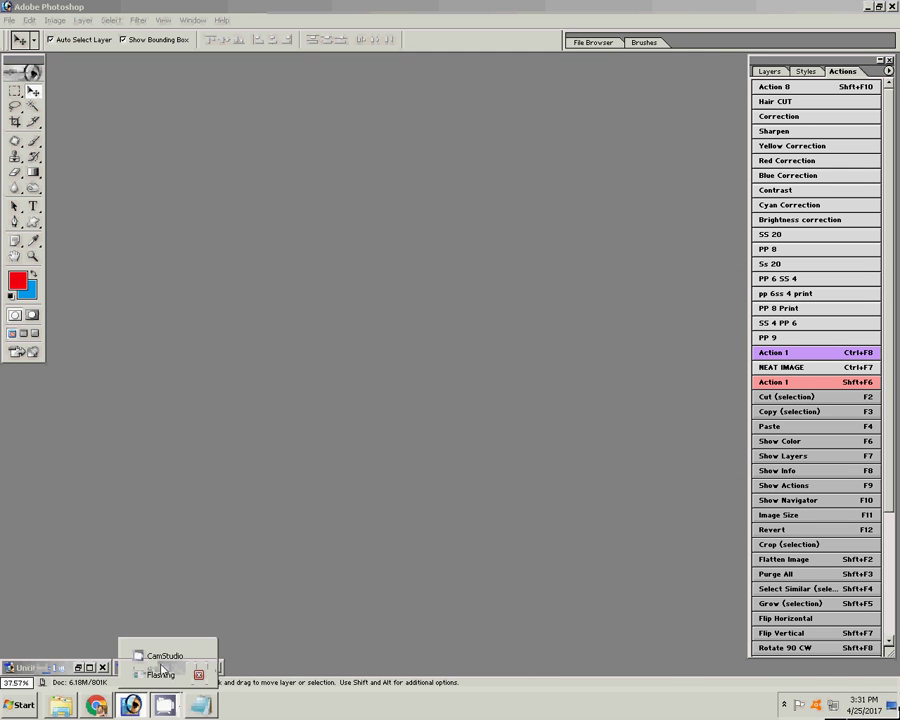